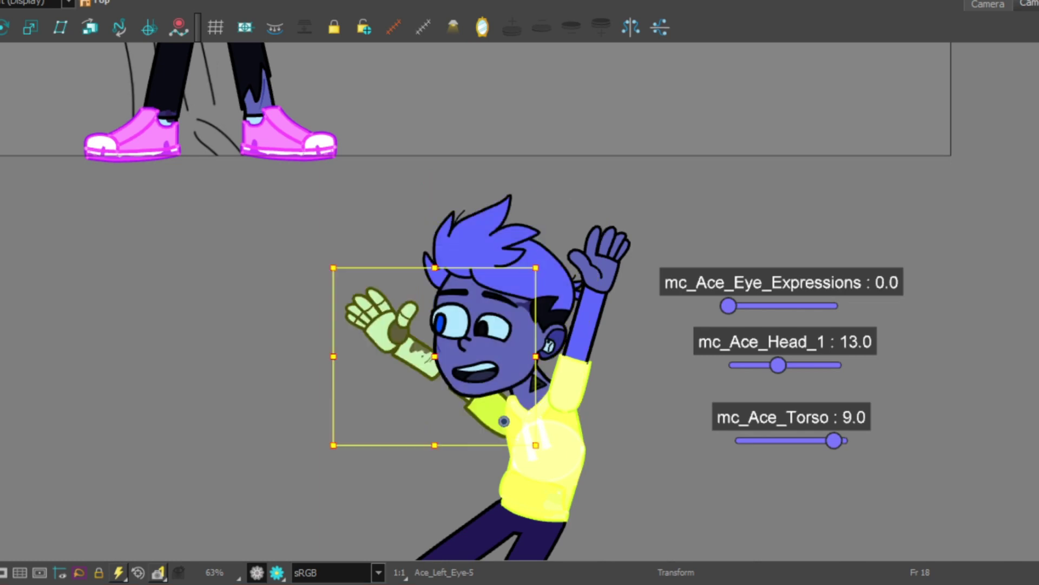
Swing Ace's far arm upward so the hand is raised beside his head at frame 18
scroll(575, 256, up, 2)
drag(433, 241, 384, 251)
scroll(416, 209, up, 2)
key(Delete)
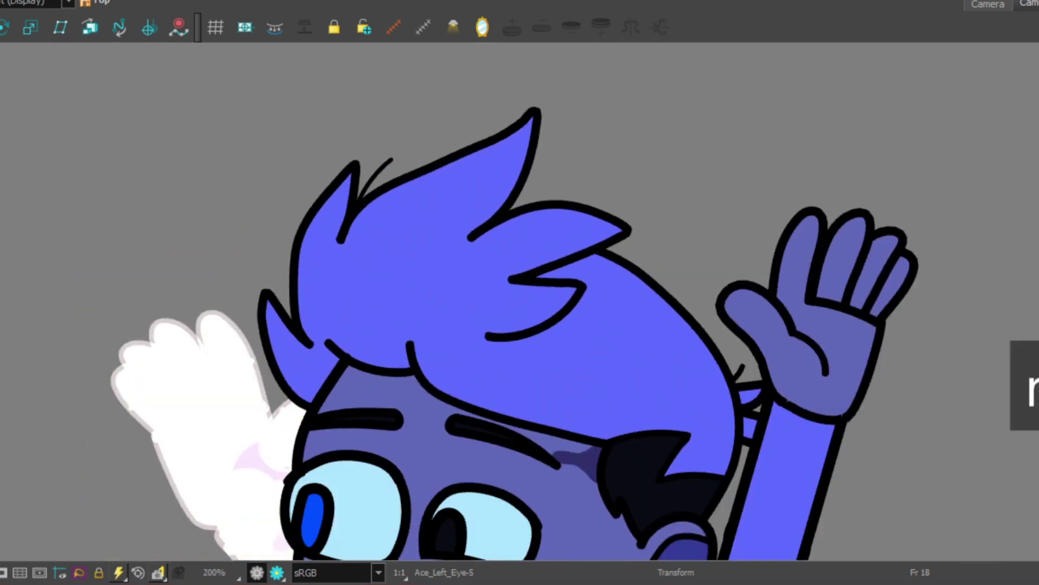
Select Ace's whole upper body at frame 18 and tilt it slightly
click(812, 325)
scroll(649, 124, down, 2)
drag(810, 138, 810, 136)
scroll(541, 271, down, 3)
key(ctrl+a)
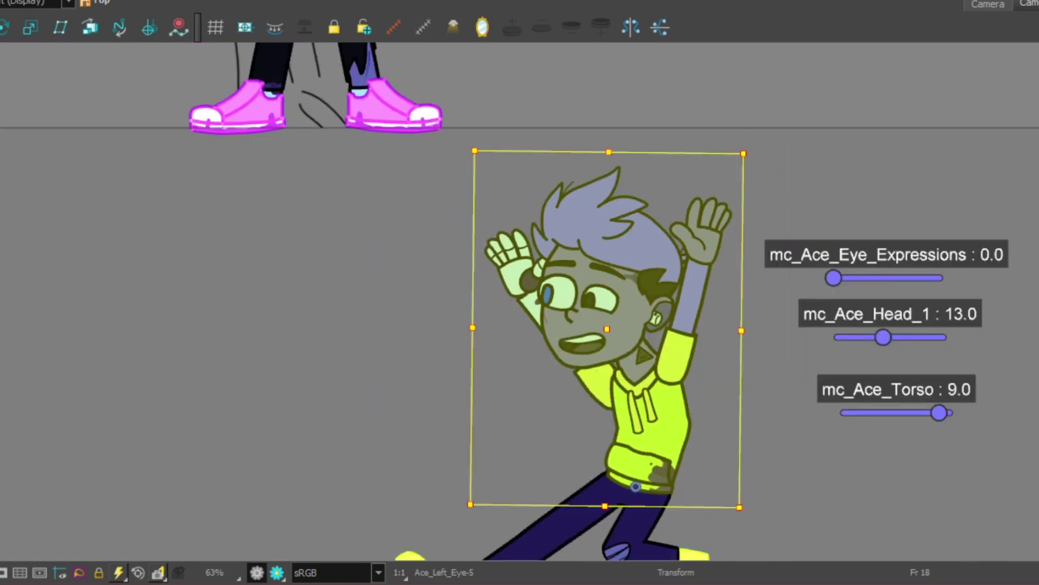
Pose Ace's legs at frame 18 with the front leg kicked forward and the rear knee bent
scroll(422, 503, up, 3)
click(459, 410)
key(comma)
key(comma)
key(comma)
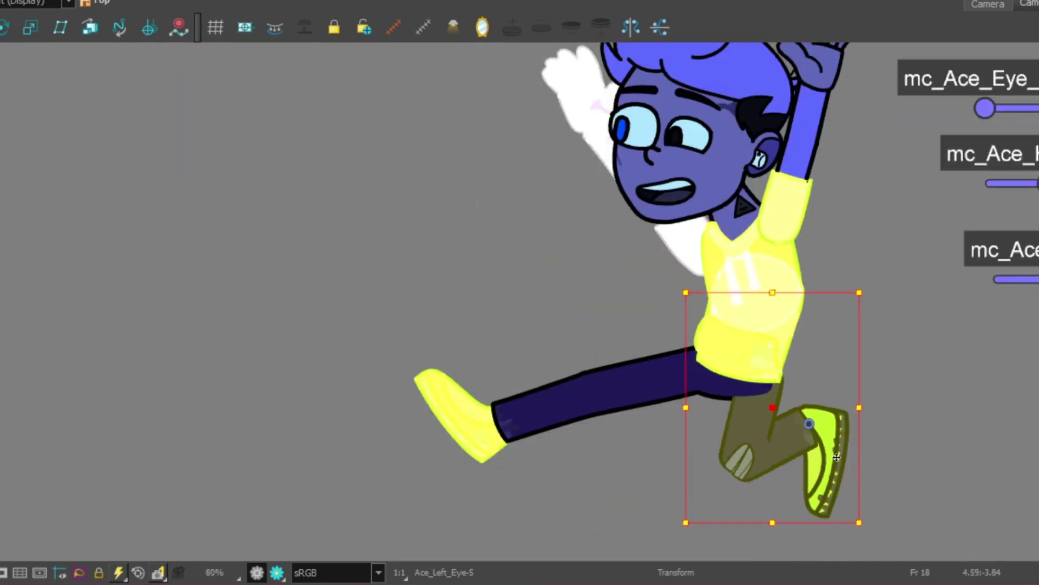
scroll(678, 394, down, 4)
Go to frame 5 and tilt Ace's head forward
key(comma)
key(comma)
key(comma)
key(comma)
key(comma)
key(comma)
key(comma)
key(comma)
key(comma)
key(comma)
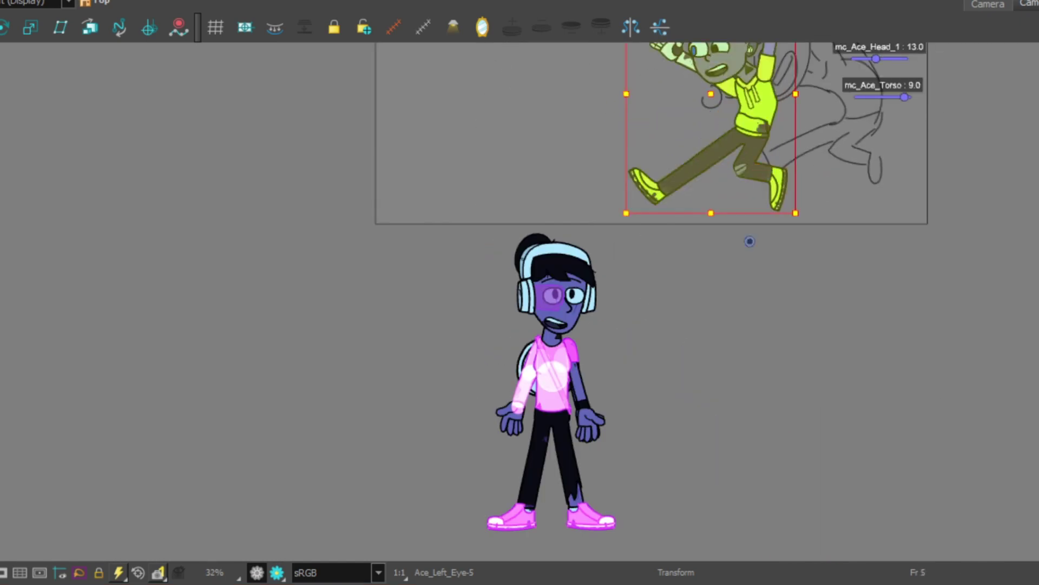
drag(749, 239, 667, 403)
scroll(682, 200, up, 3)
click(595, 179)
drag(666, 60, 618, 26)
key(ctrl+z)
Lower Ace's far arm until it points forward and swing his near arm backward at frame 5
click(475, 217)
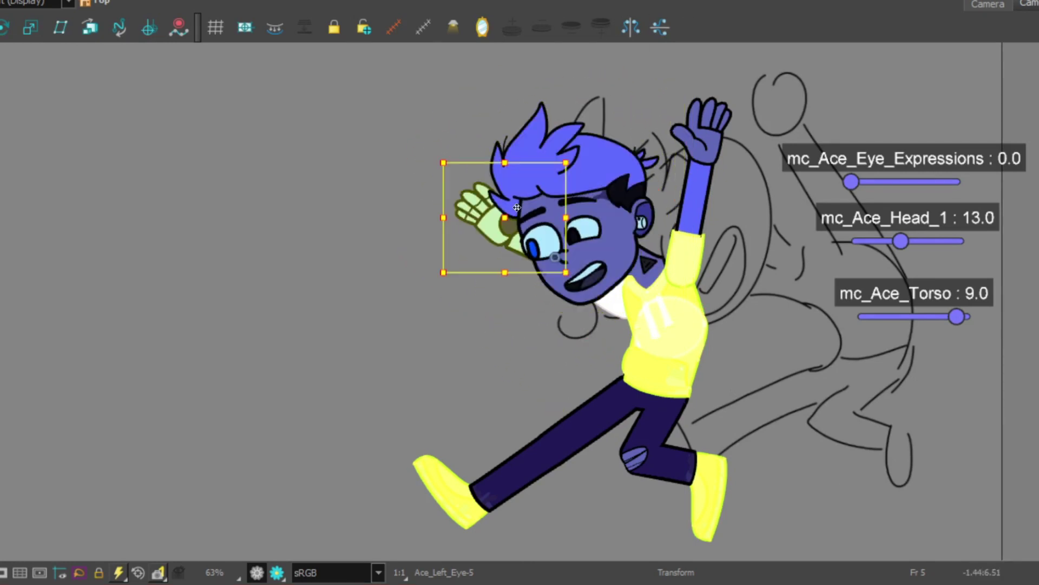
drag(573, 162, 565, 154)
drag(539, 207, 528, 224)
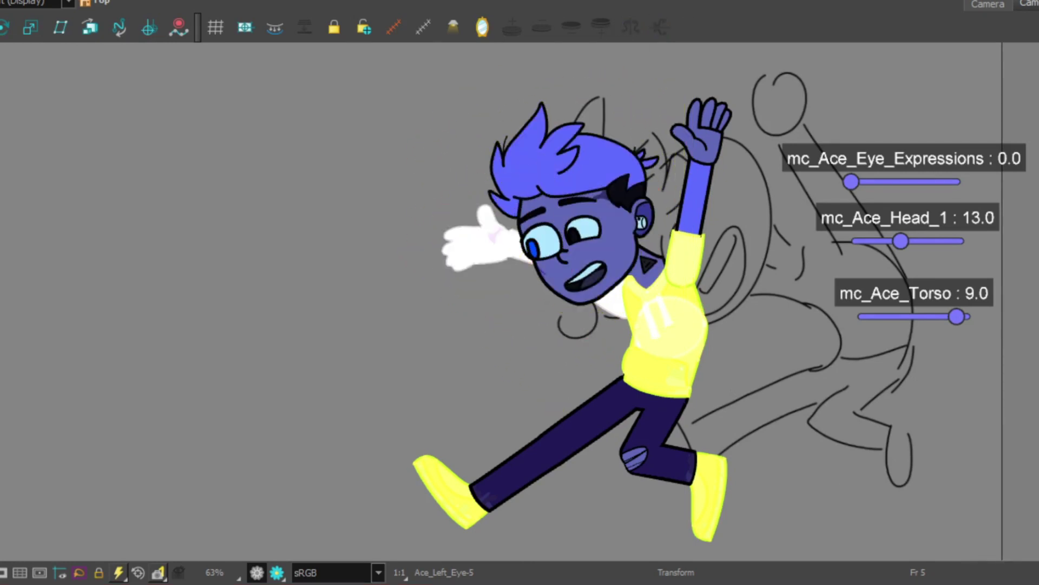
click(698, 179)
drag(654, 75, 798, 102)
Lower Ace's front leg and swing his rear shin and foot downward at frame 5
click(703, 503)
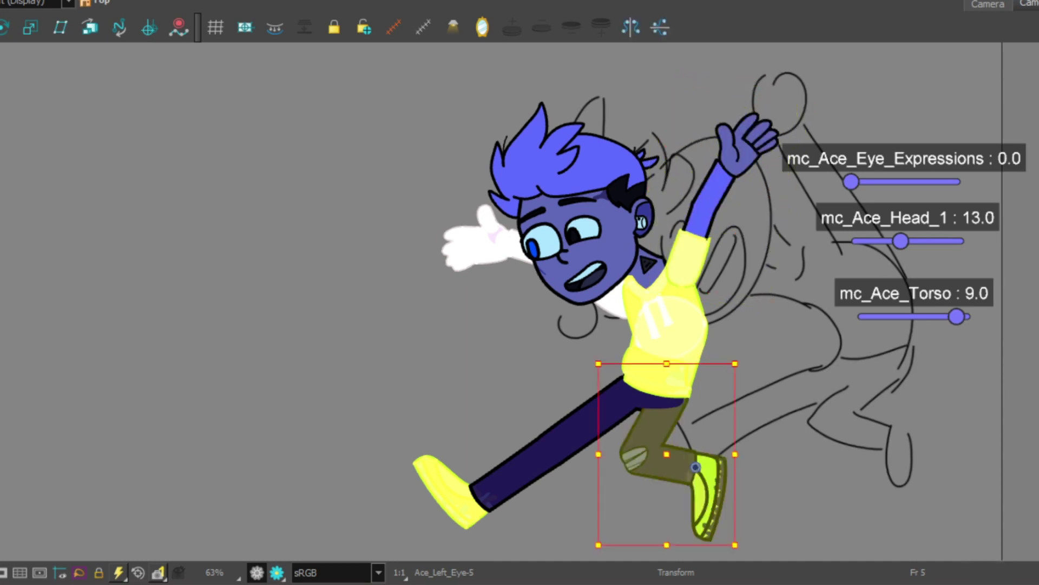
drag(711, 533, 655, 369)
key(period)
key(period)
key(period)
drag(411, 324, 401, 352)
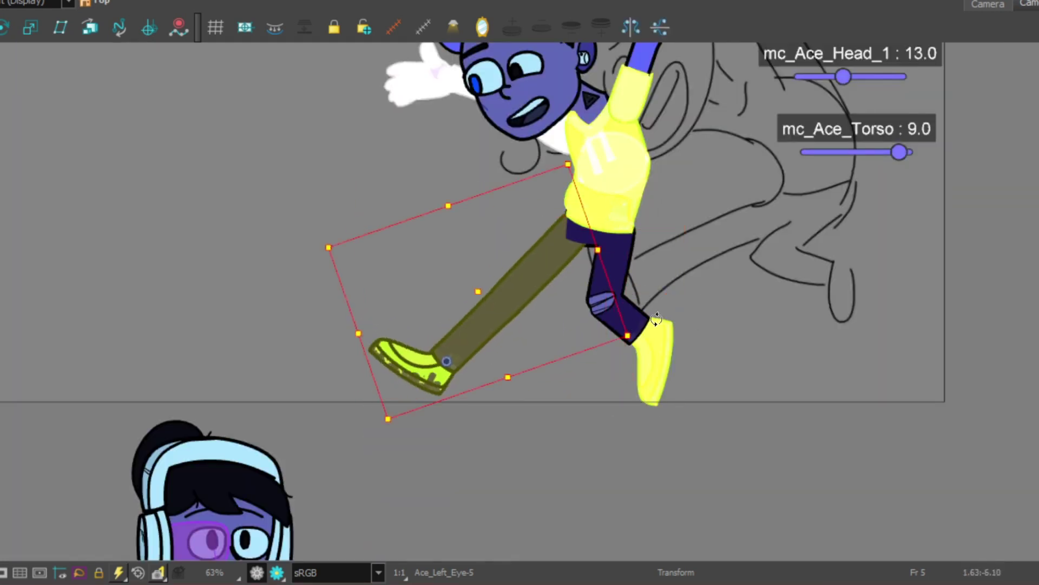
scroll(520, 292, down, 3)
key(Return)
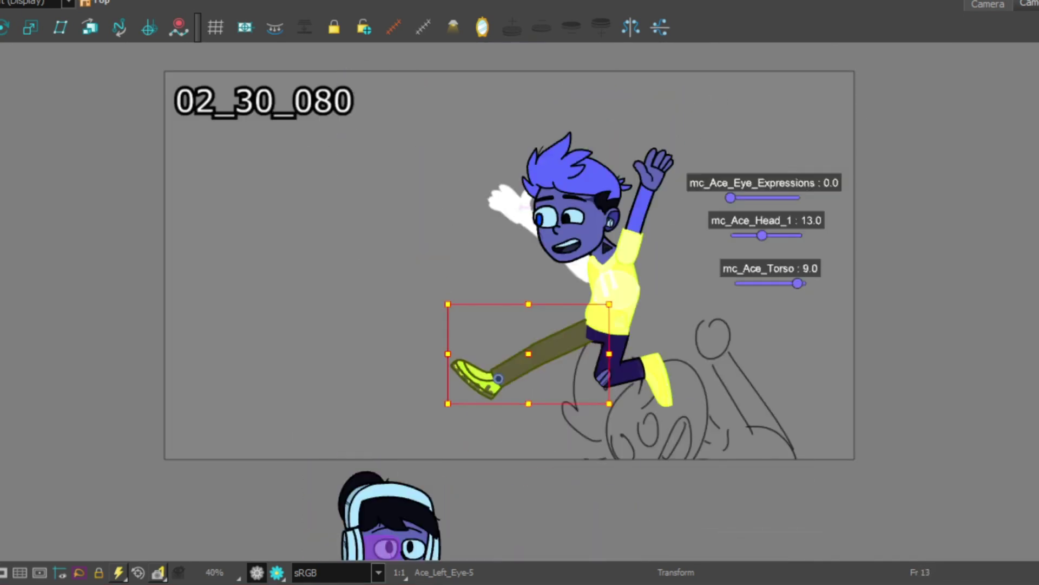
Bend Olive's near leg at frame 1 and point its foot downward
key(1)
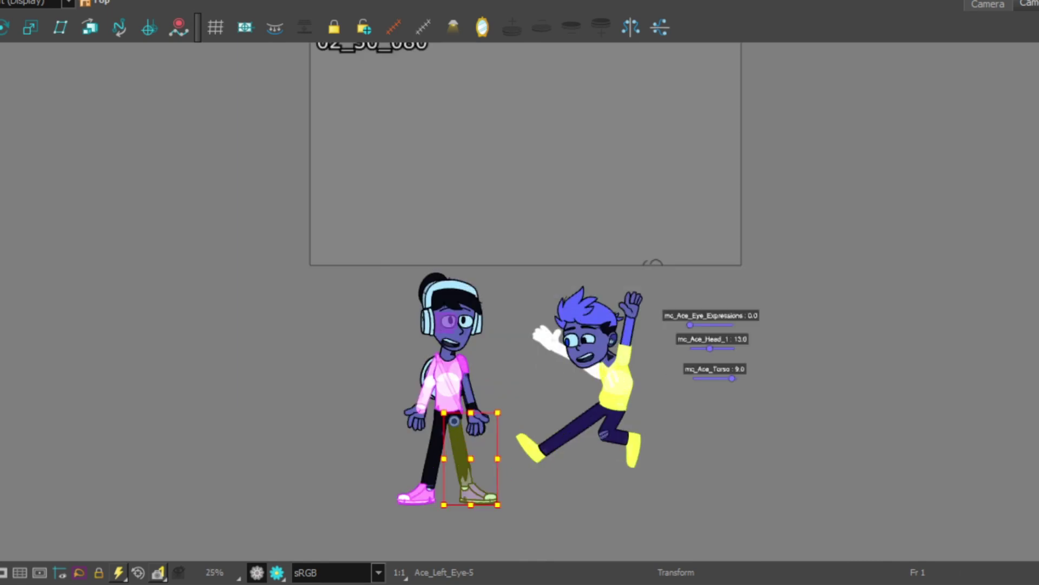
key(2)
key(2)
key(2)
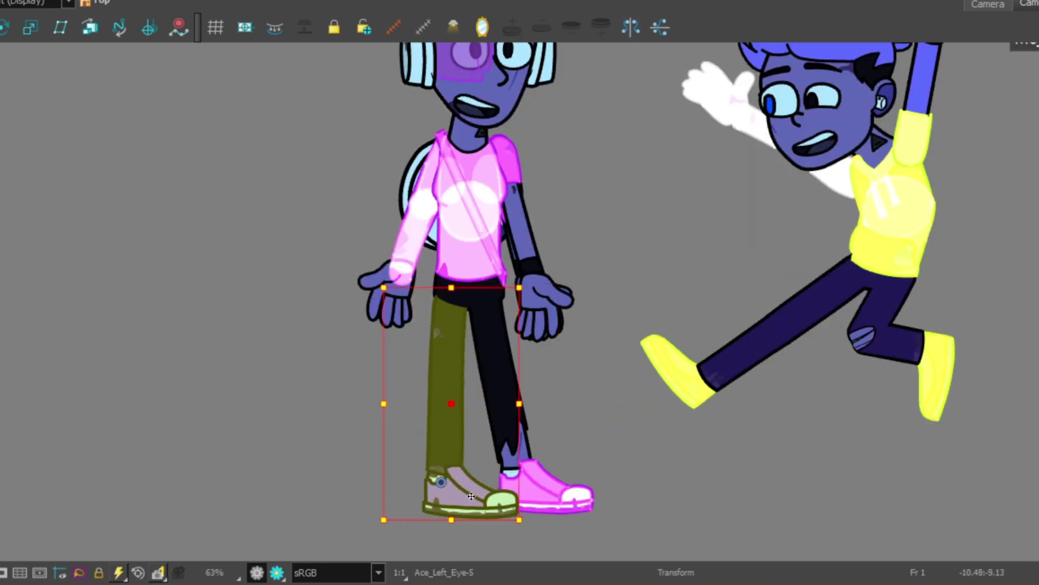
drag(520, 500, 454, 491)
key(2)
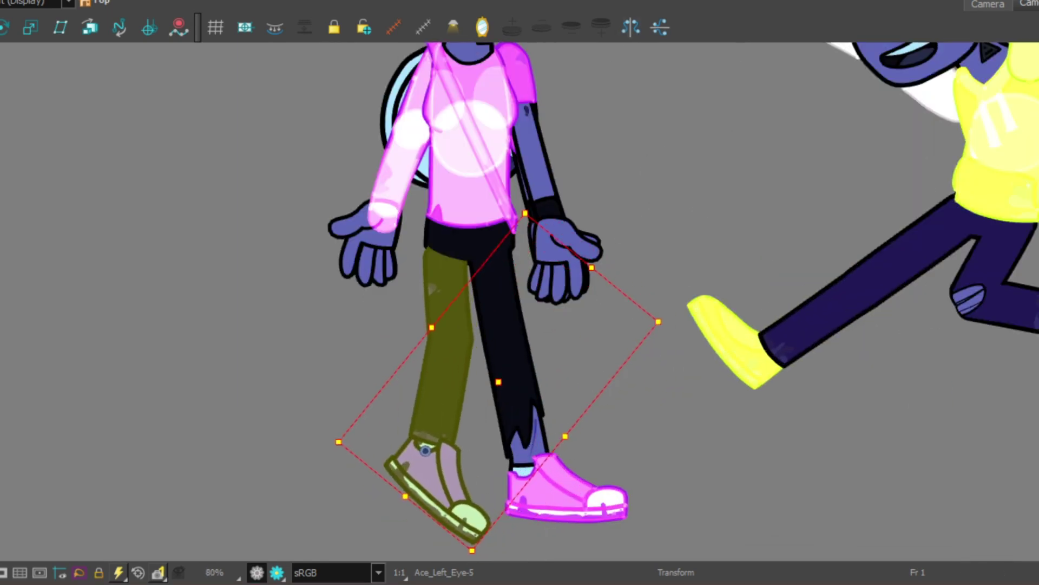
Bend Olive's far leg and point its foot downward to match the near leg
key(ctrl+z)
drag(625, 511, 566, 571)
key(1)
key(1)
key(1)
key(1)
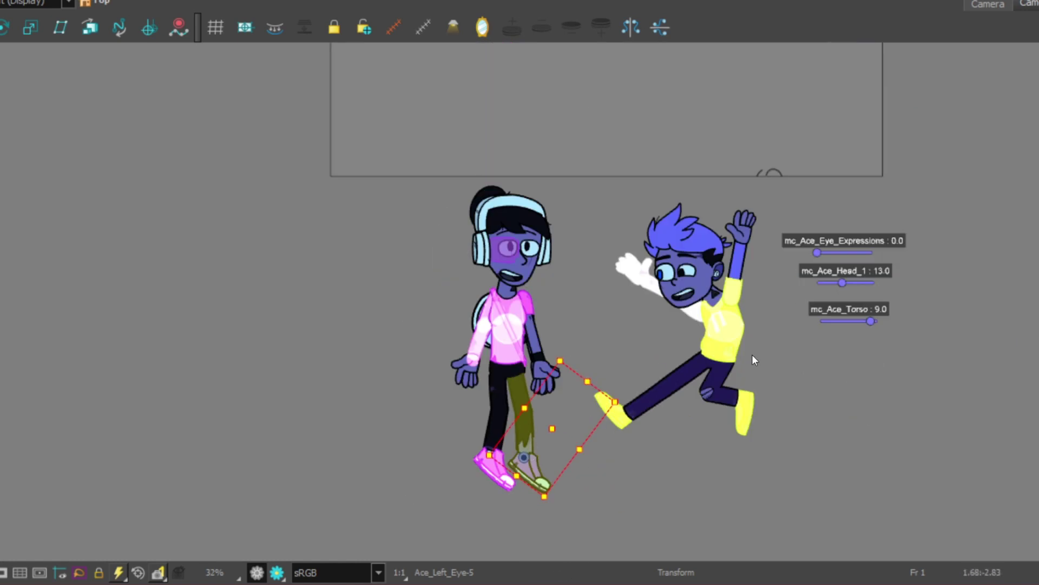
key(Escape)
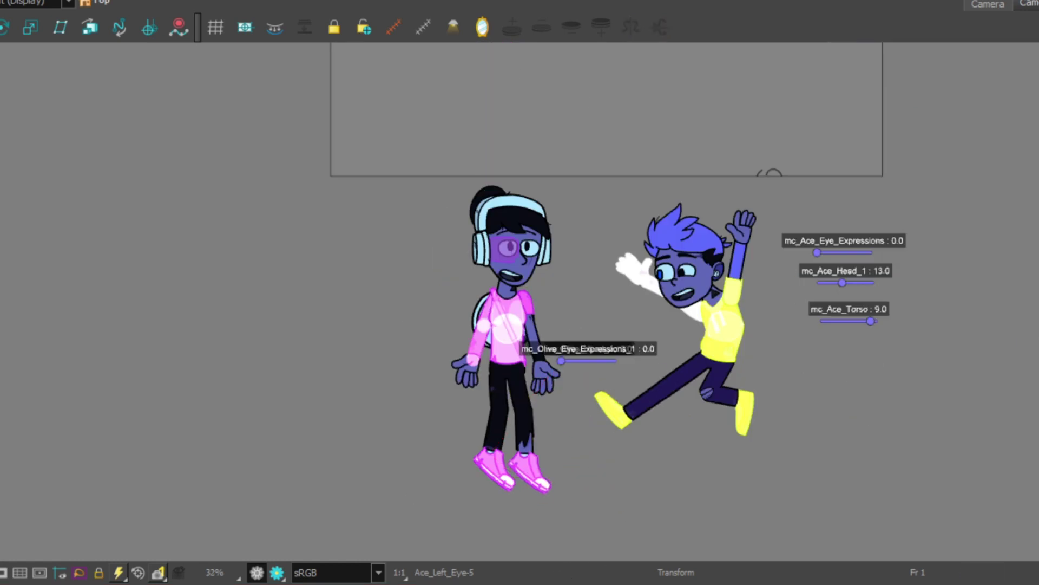
Place Olive's control sliders clear of her body and set her head and torso controllers to 1.0
scroll(568, 475, up, 3)
key(Escape)
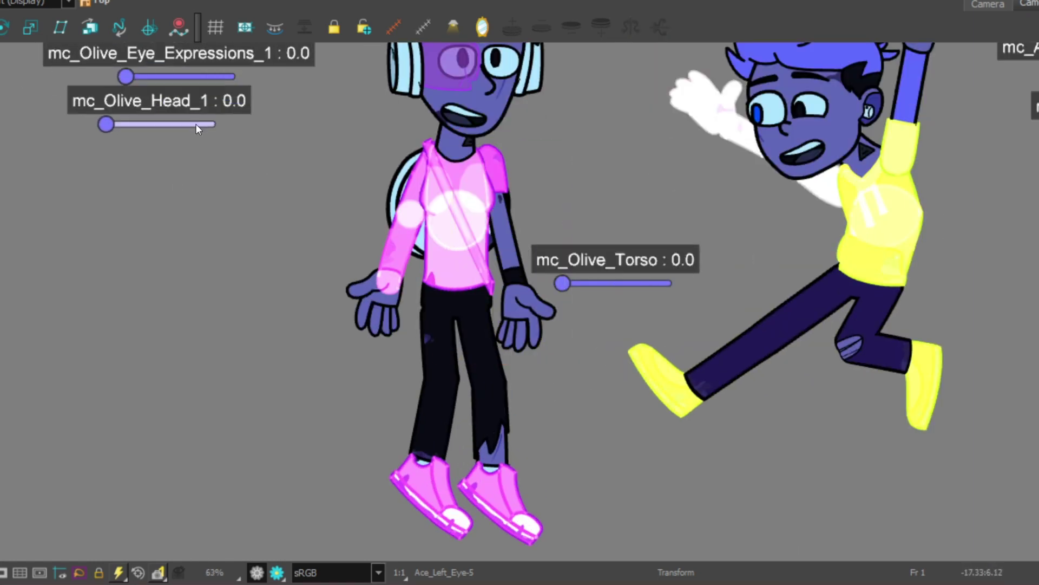
scroll(222, 262, up, 2)
drag(144, 276, 155, 275)
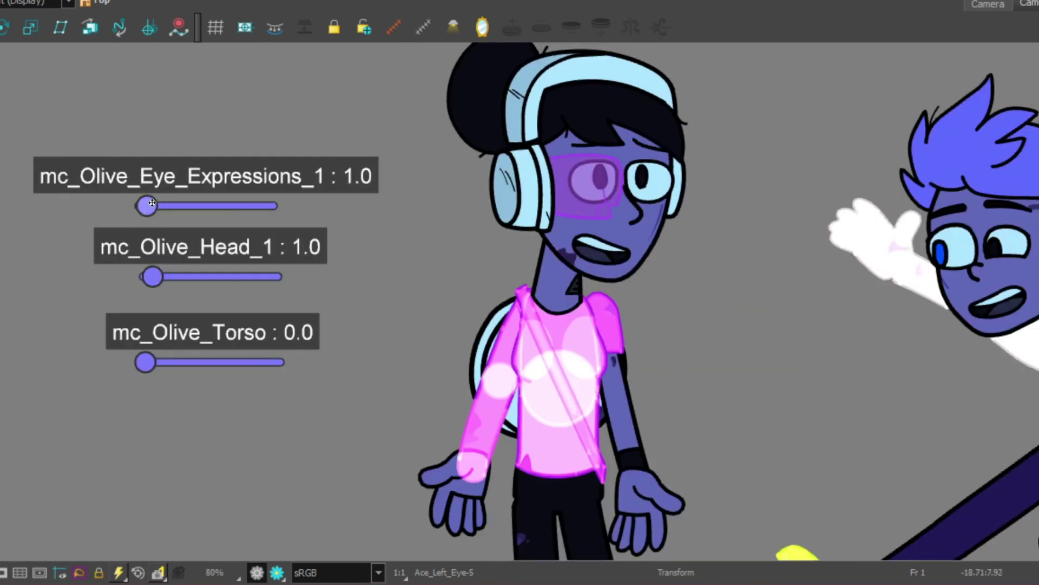
drag(145, 362, 163, 360)
Rotate the forearm of Olive's far arm down toward her body
click(630, 398)
scroll(488, 209, down, 3)
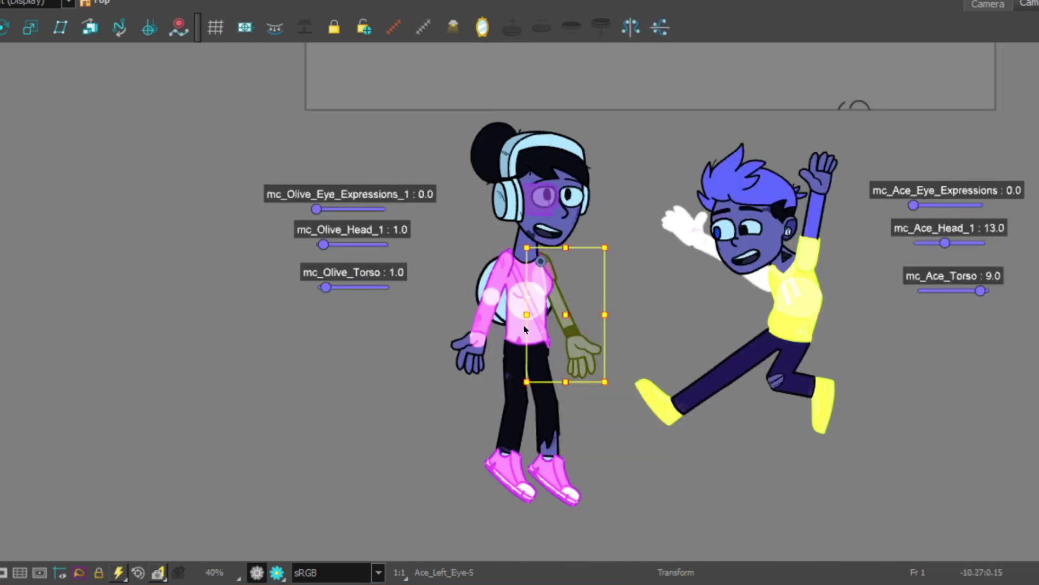
key(Escape)
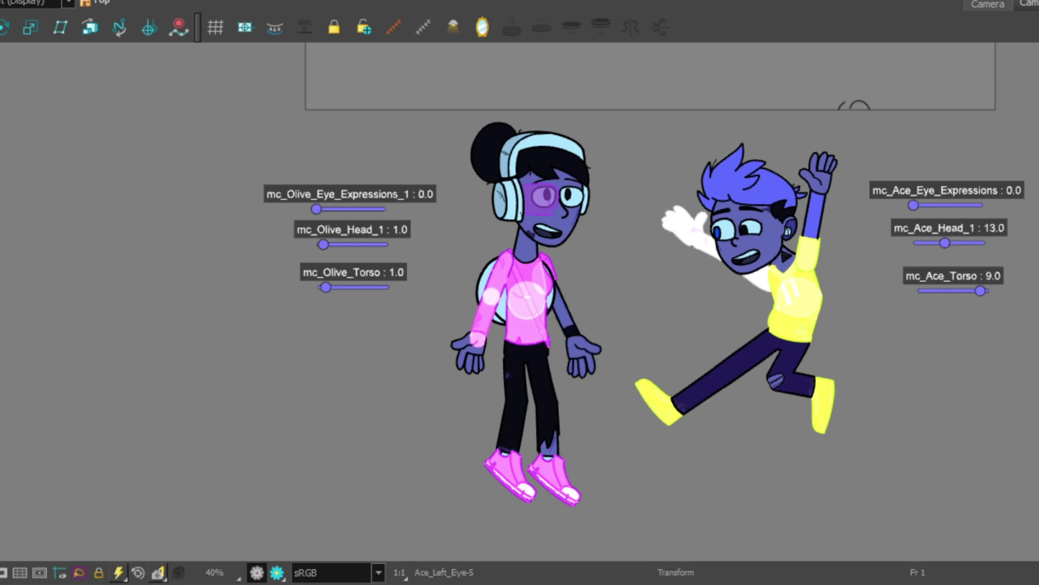
click(490, 295)
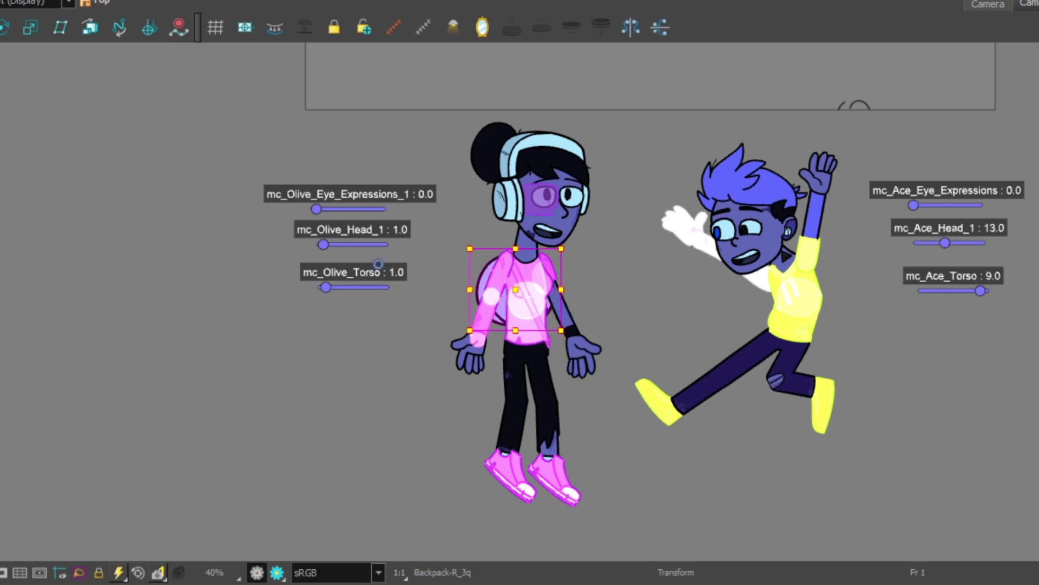
click(579, 346)
scroll(672, 387, up, 3)
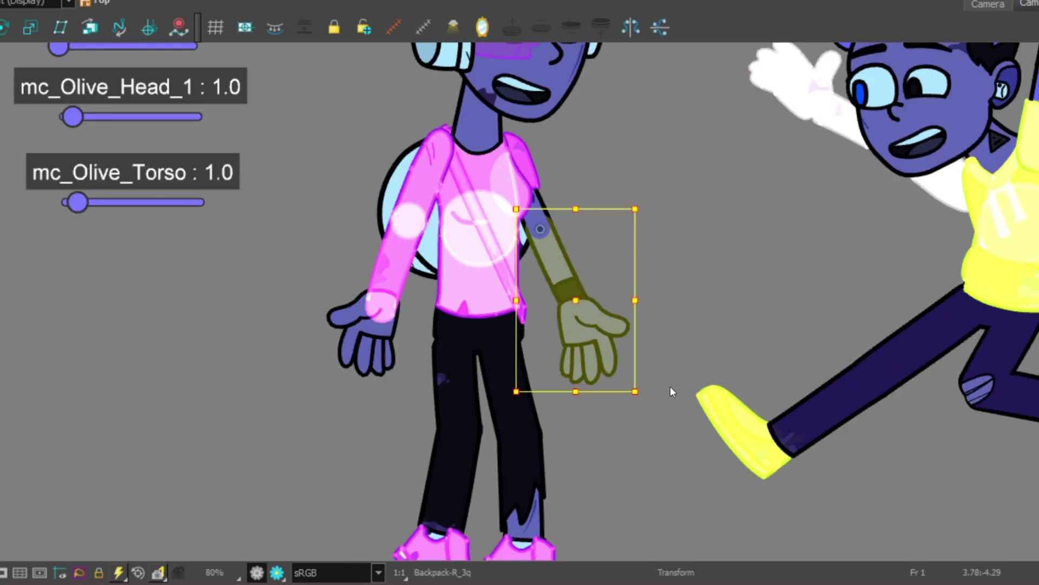
key(b)
scroll(623, 406, up, 2)
drag(622, 406, 578, 434)
scroll(578, 435, down, 3)
key(Escape)
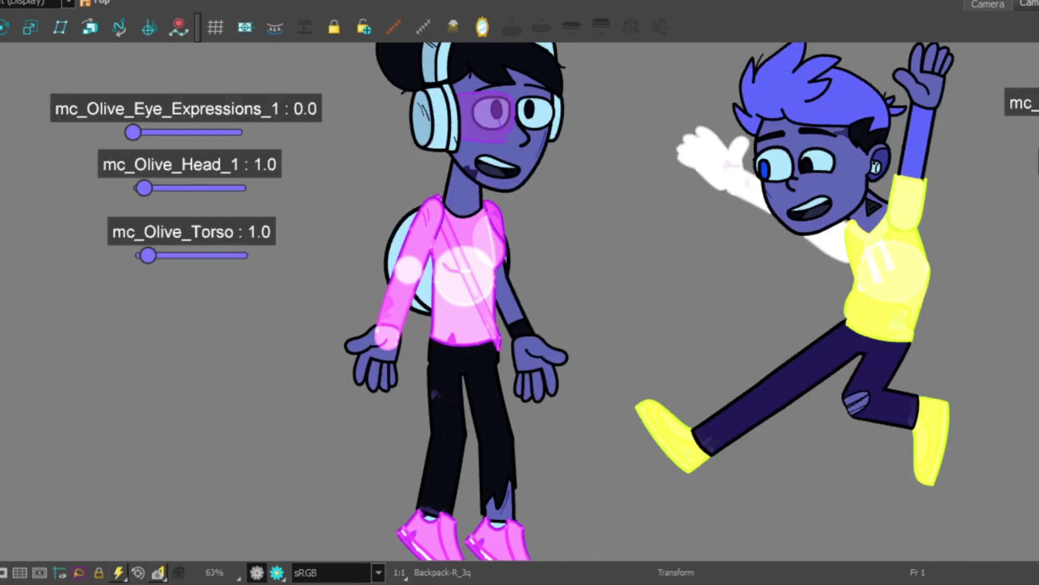
Rotate Olive's near forearm downward and switch its hand drawing to Olive_Right_Hand_IK-10
scroll(401, 338, up, 1)
click(398, 303)
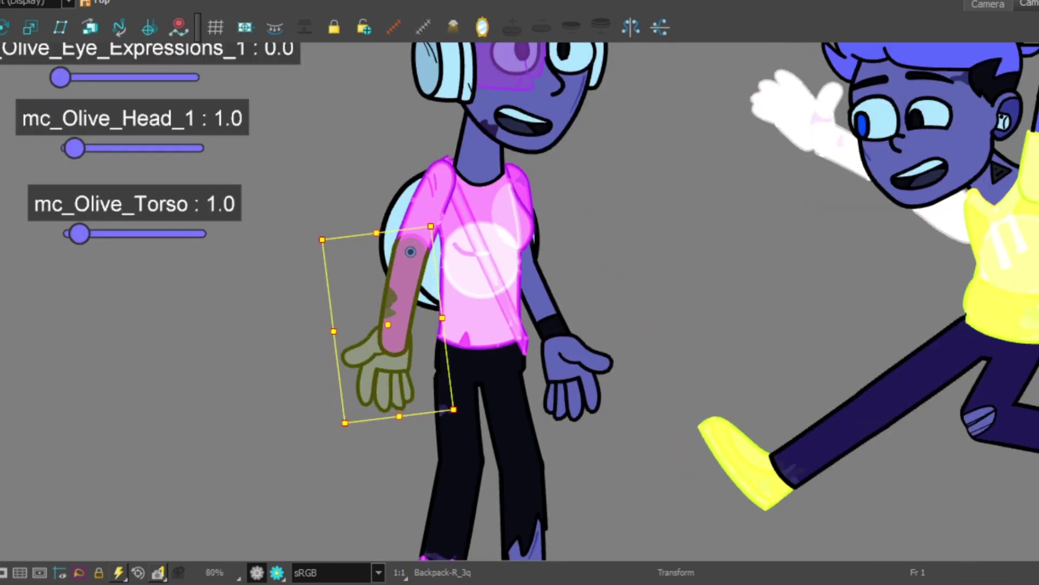
click(379, 379)
key(Escape)
scroll(574, 249, down, 6)
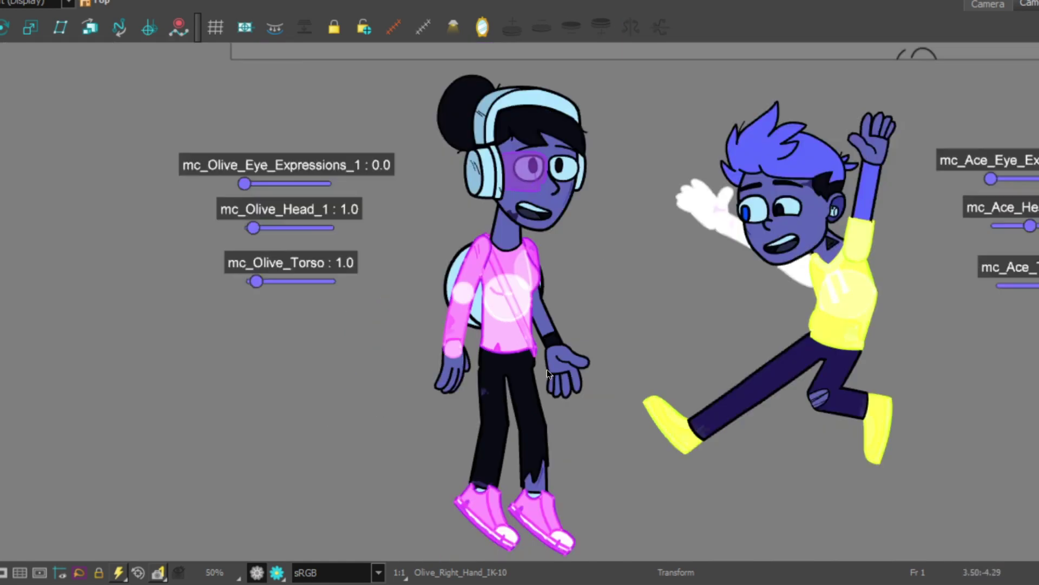
Lean Olive's neck forward and rotate her head so it droops in front of her shoulders
click(566, 219)
scroll(578, 224, up, 4)
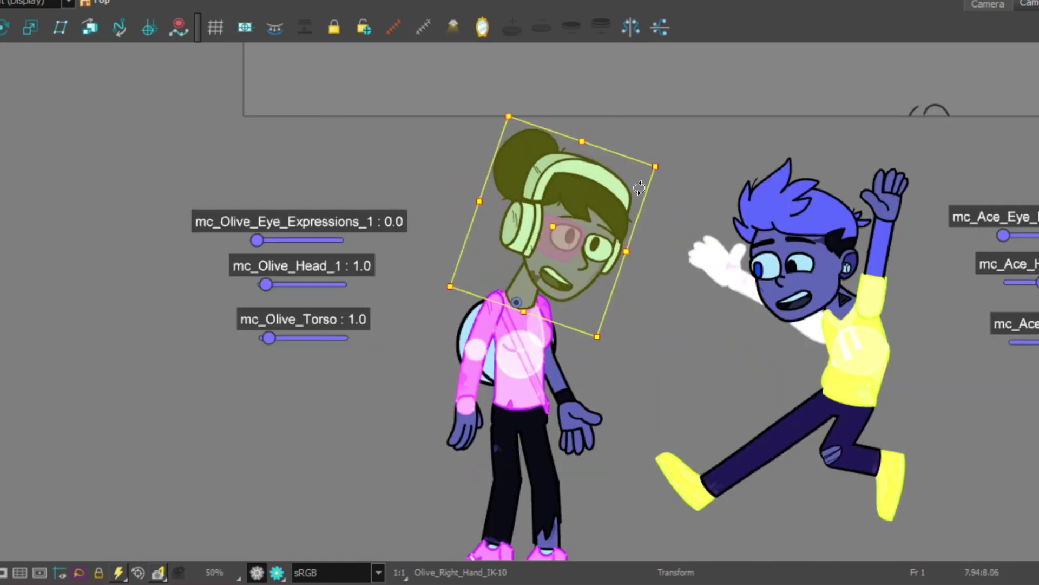
scroll(541, 244, up, 1)
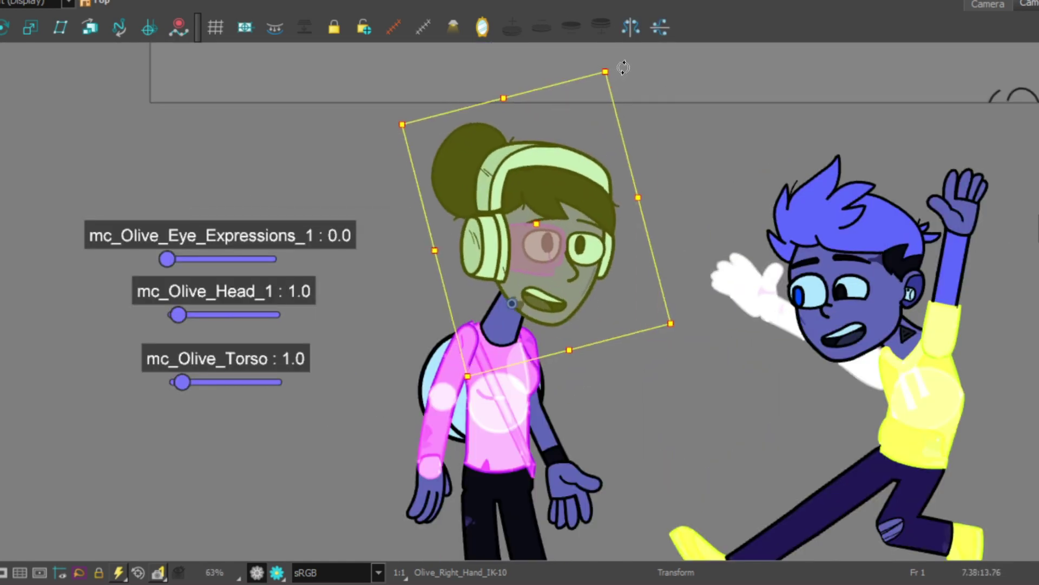
key(Escape)
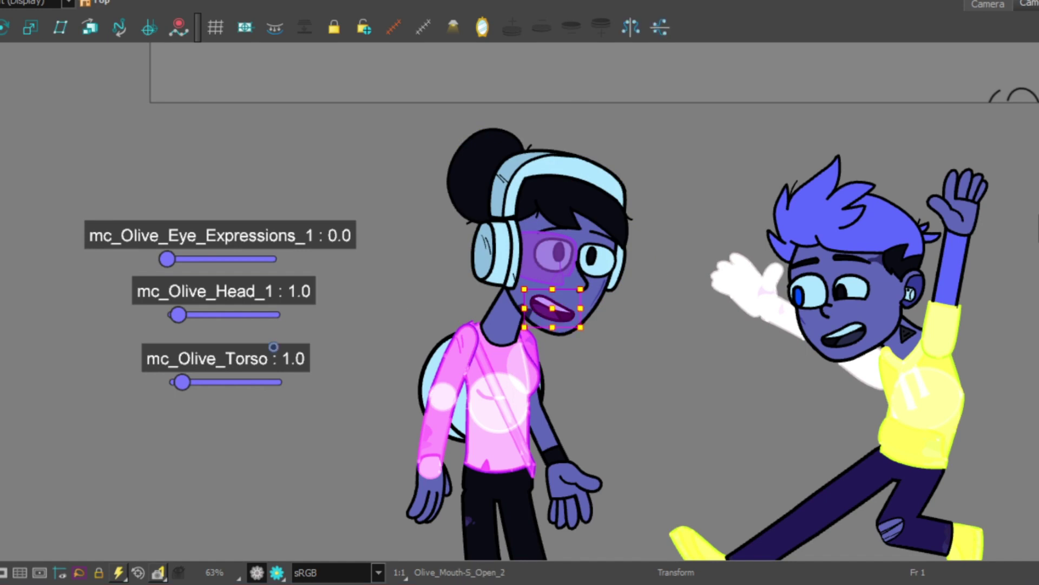
Swap Olive's mouth drawing to F_m_1 and set her eye expressions controller to 5.0
scroll(196, 325, up, 1)
drag(165, 242, 205, 245)
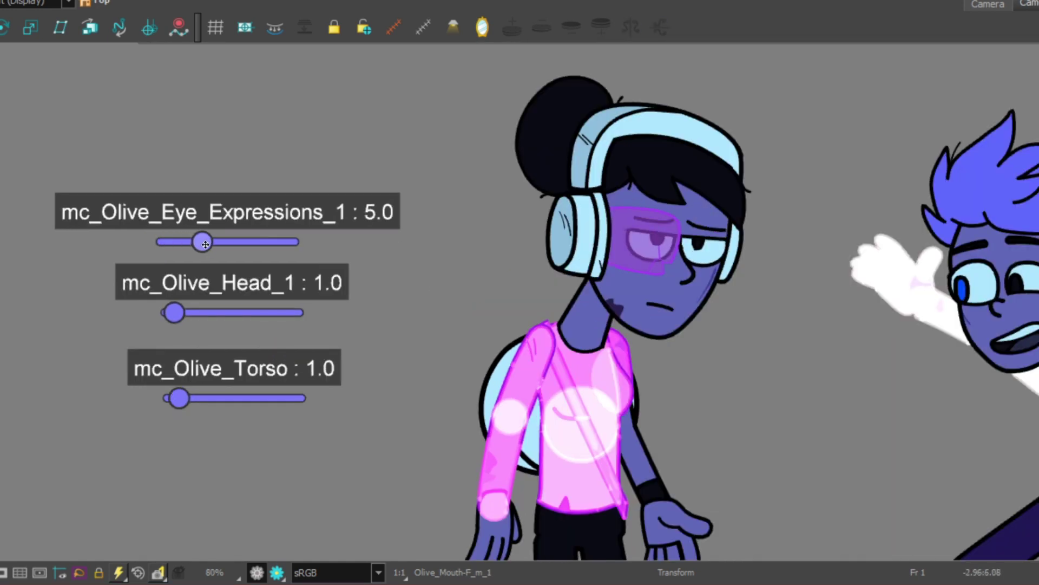
Shift Olive's pupils toward the left edge of her eyes
scroll(658, 233, up, 6)
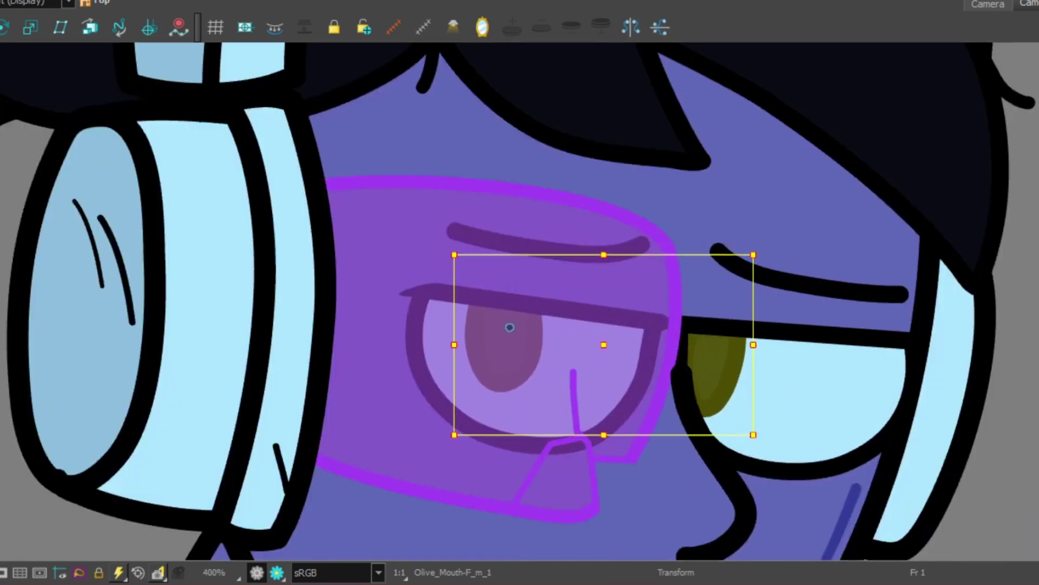
scroll(528, 279, down, 4)
scroll(527, 279, up, 5)
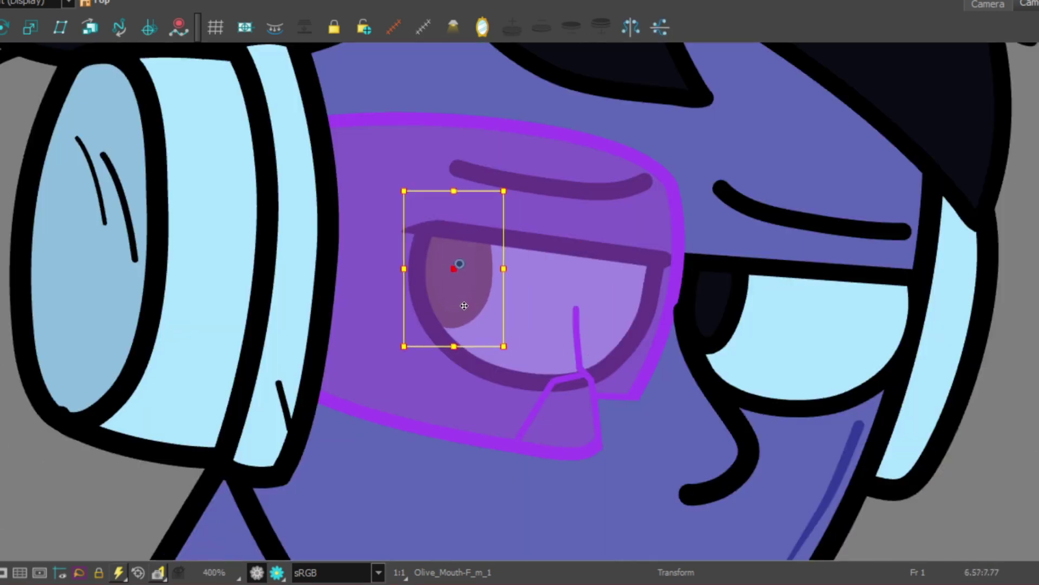
key(Escape)
scroll(527, 278, down, 8)
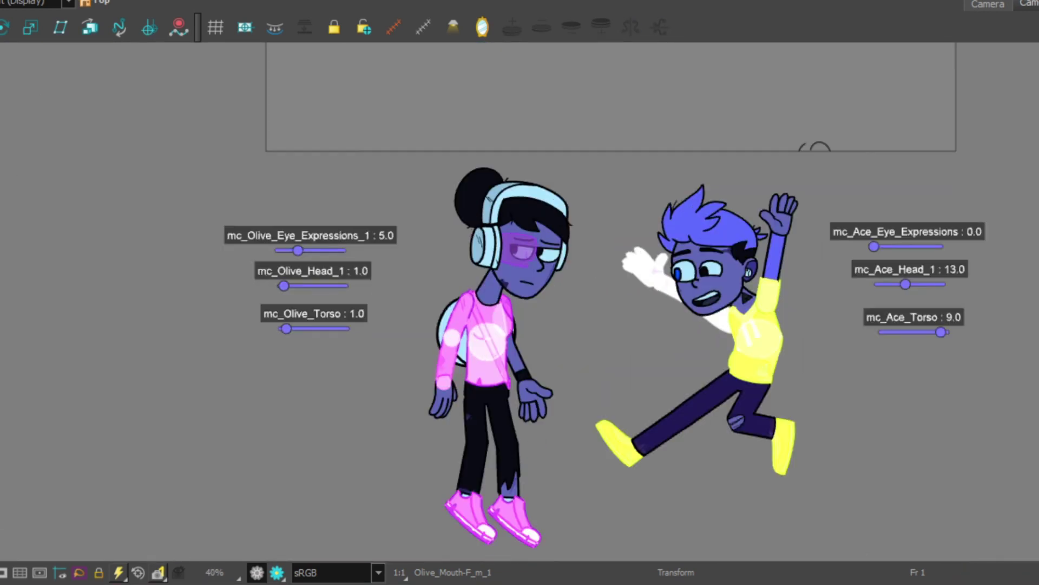
Rotate both of Olive's arms closer to her body and angle the far hand slightly outward
click(536, 398)
scroll(557, 390, up, 3)
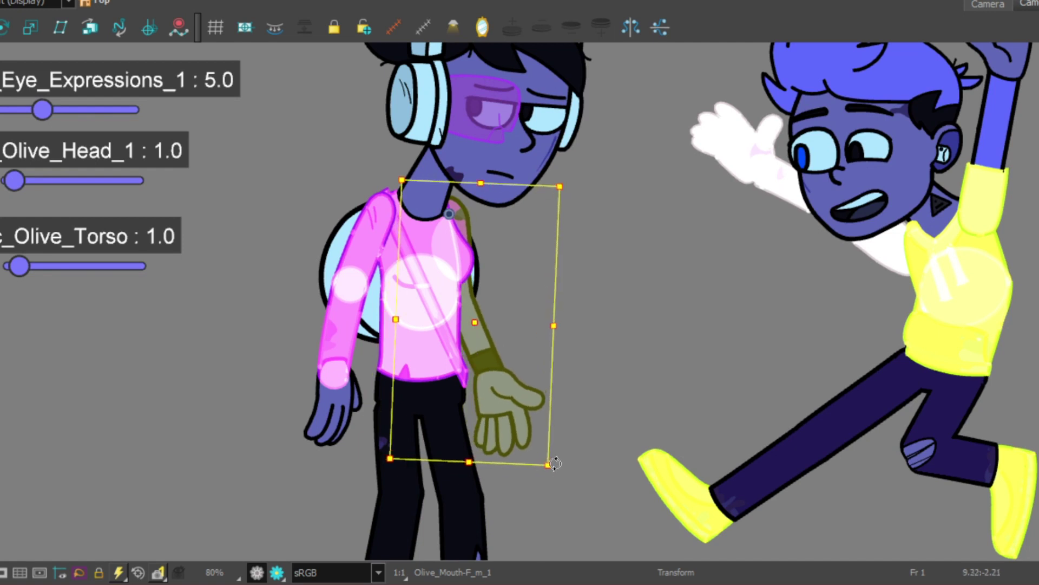
scroll(554, 475, up, 3)
drag(554, 475, 569, 449)
key(ctrl+z)
key(b)
scroll(574, 476, down, 3)
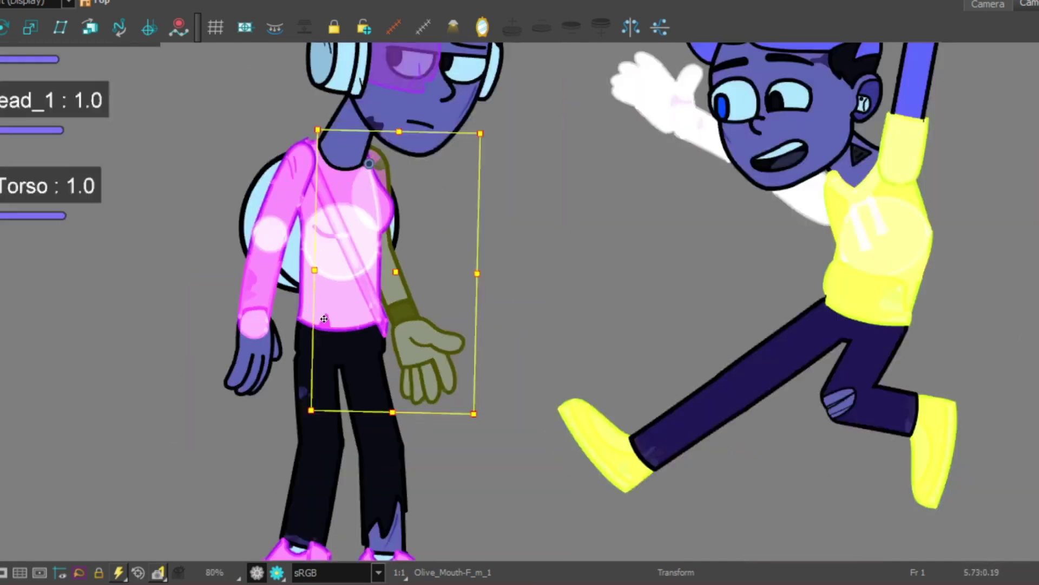
scroll(346, 243, up, 2)
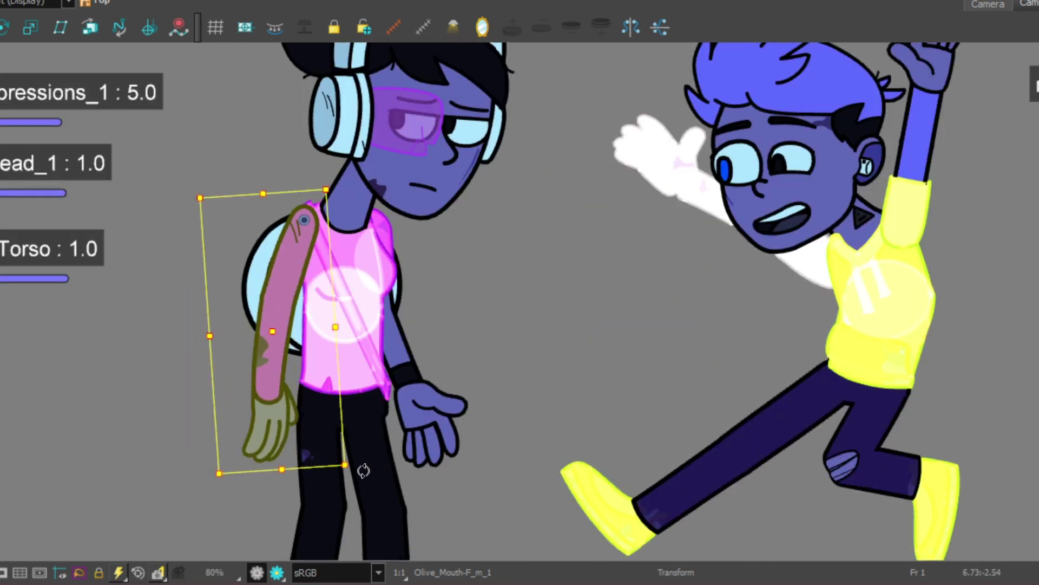
key(Escape)
On frame 16, tilt Olive's head further forward so it droops in front of her shoulders
scroll(487, 292, down, 3)
key(Return)
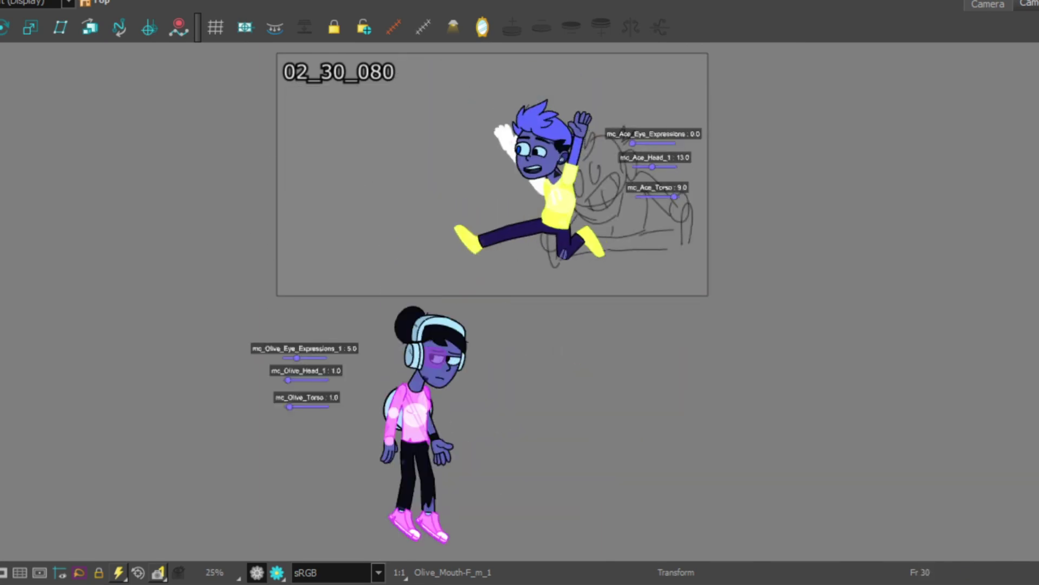
click(423, 422)
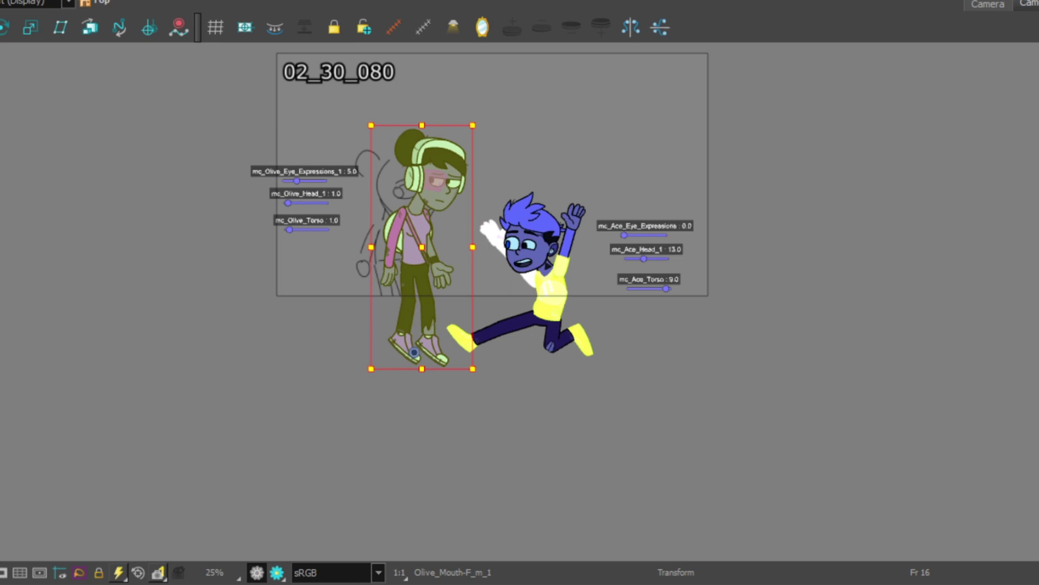
scroll(431, 149, up, 2)
click(441, 173)
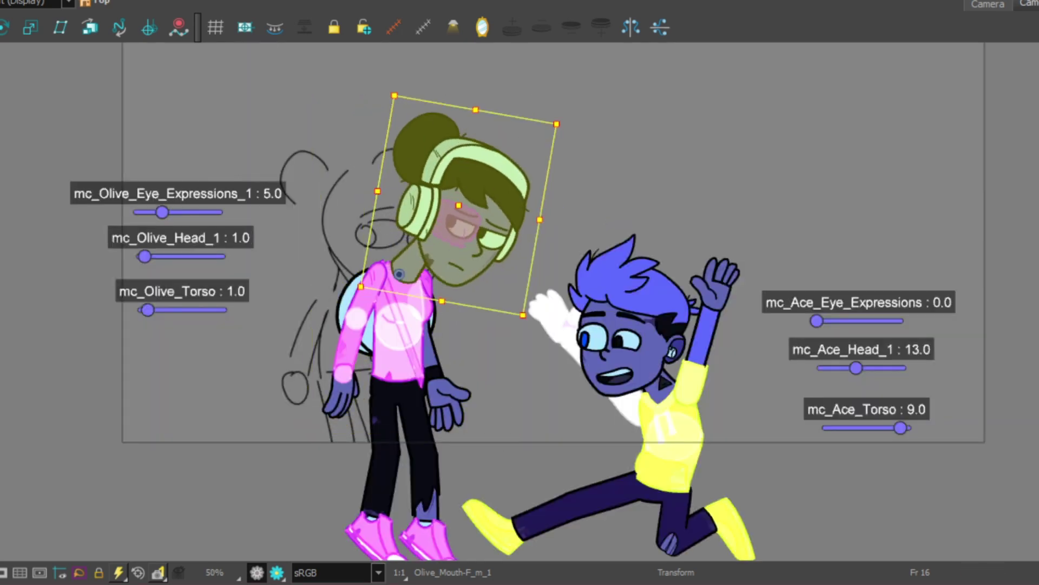
Adjust Olive's far arm on frame 16 and angle its open hand slightly downward
scroll(438, 257, up, 1)
click(436, 281)
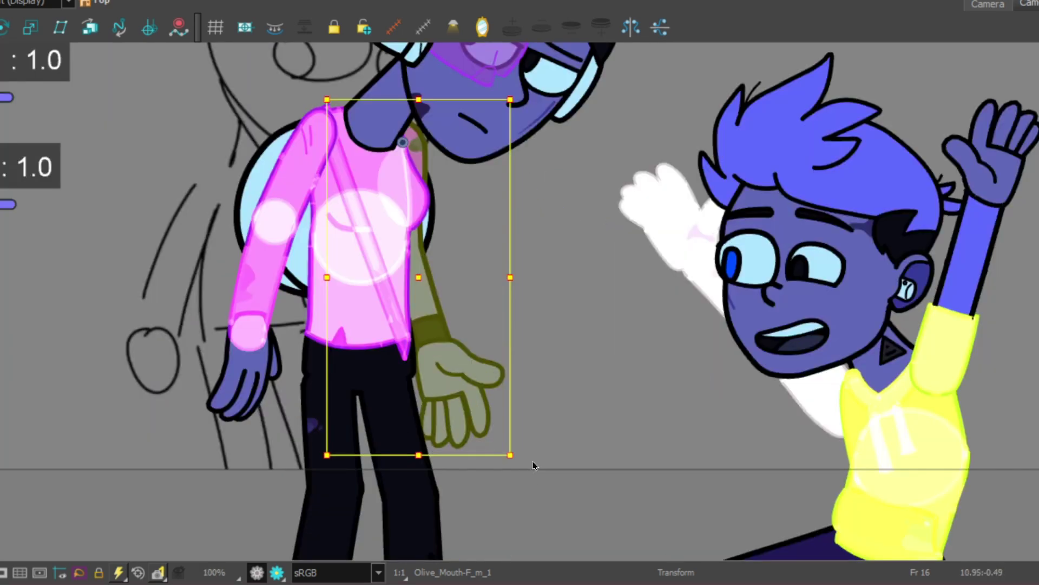
key(shift+b)
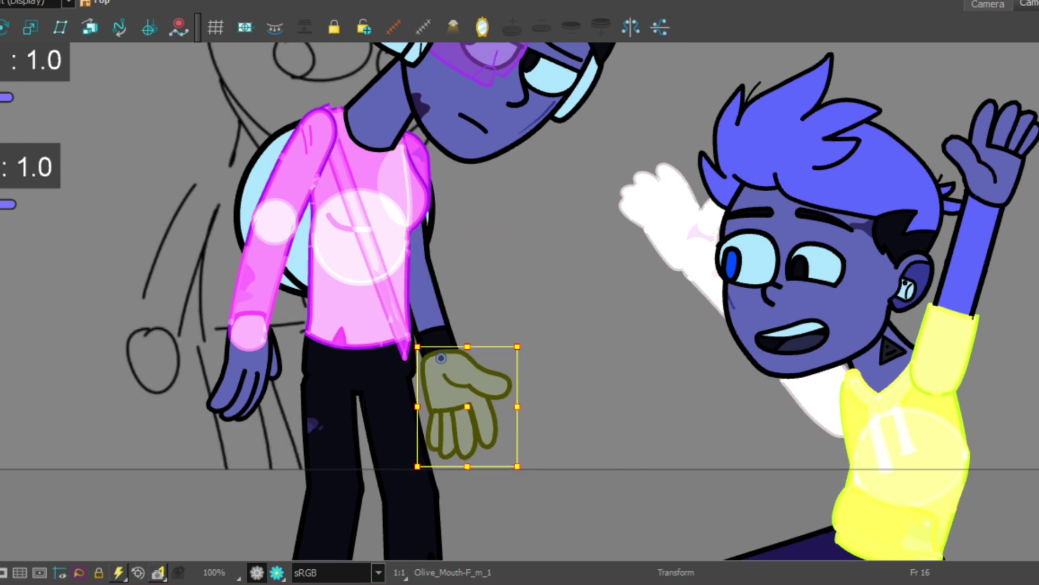
key(b)
key(b)
key(slash)
mouse_move(362, 436)
mouse_down()
mouse_move(351, 425)
mouse_move(335, 433)
mouse_move(344, 448)
mouse_move(355, 444)
mouse_up()
key(Escape)
key(shift+m)
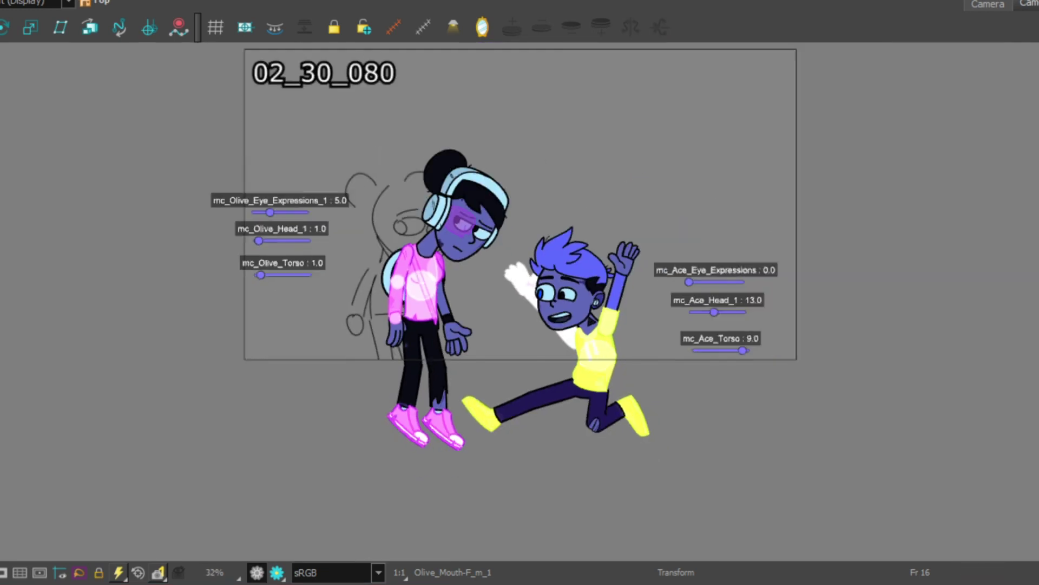
Rotate Olive's legs on frame 16 into a straighter standing pose
click(423, 379)
scroll(422, 428, up, 3)
drag(490, 474, 531, 500)
key(period)
scroll(433, 352, up, 2)
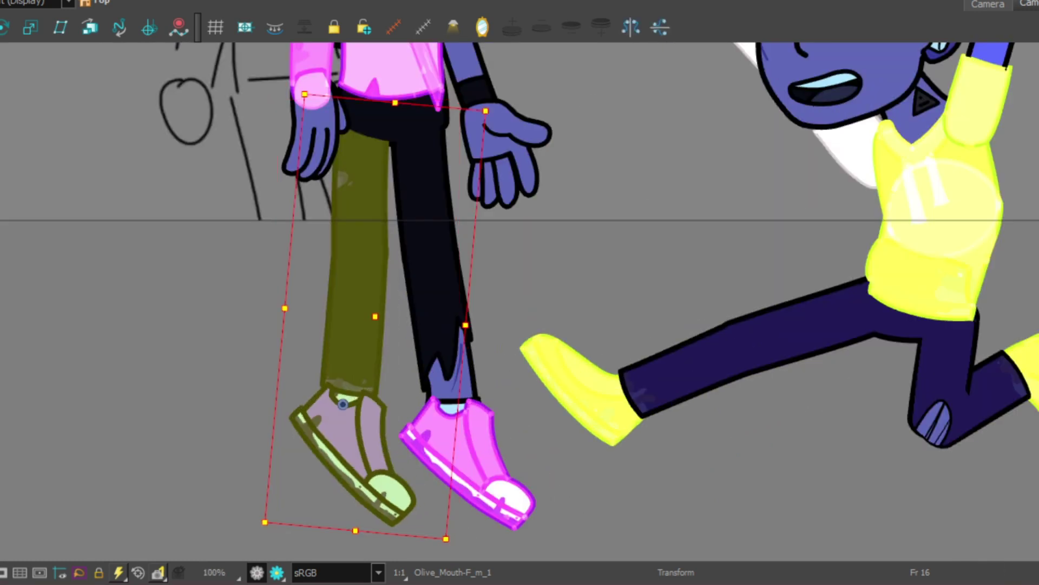
drag(464, 522, 533, 533)
scroll(558, 341, down, 5)
On frame 24, rotate Olive's lower body so her feet lift forward with the shoes closer to horizontal
key(period)
key(period)
key(period)
key(period)
key(period)
key(period)
key(period)
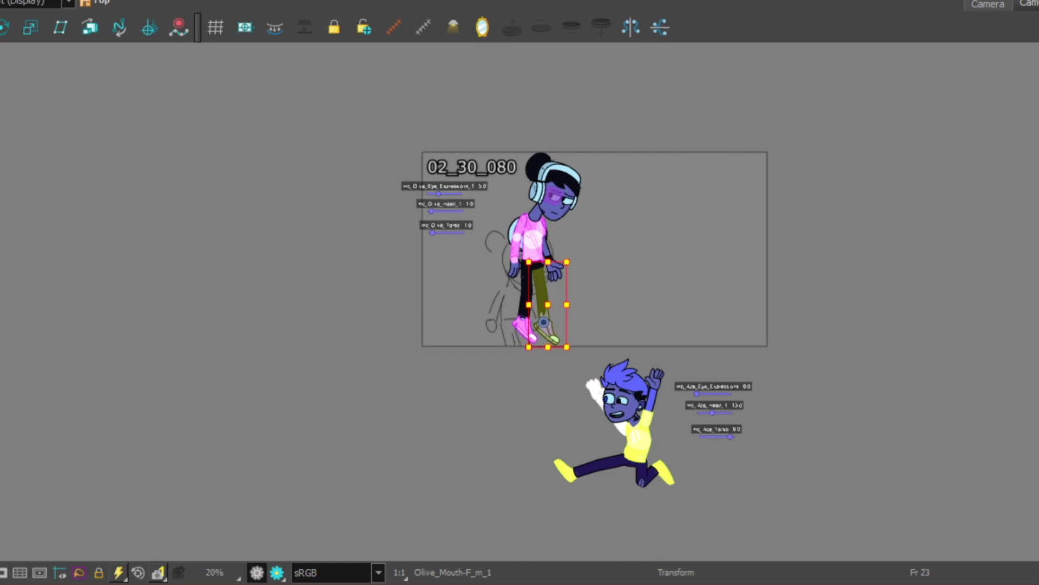
scroll(553, 318, up, 3)
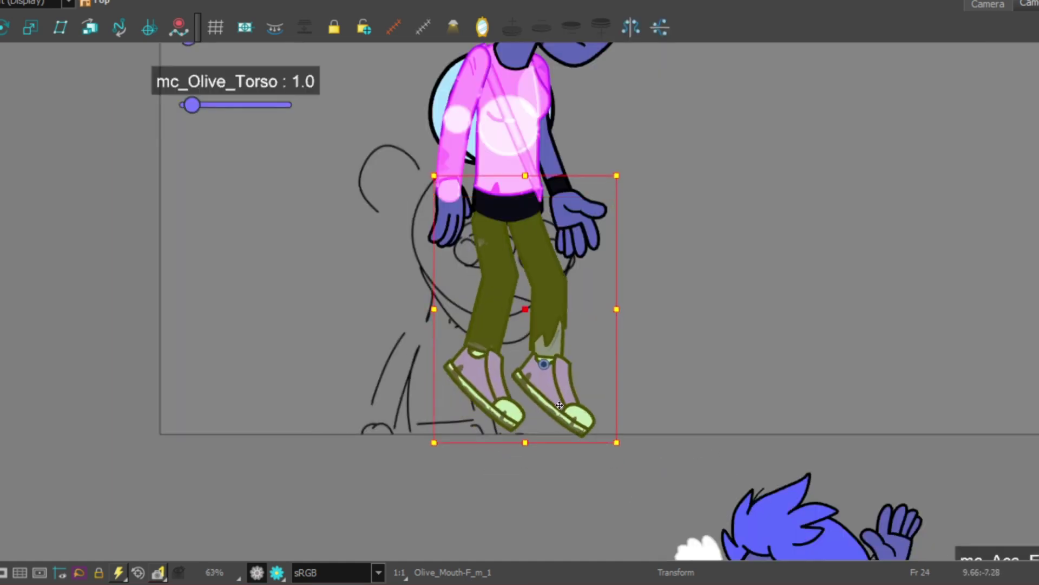
drag(623, 431, 645, 387)
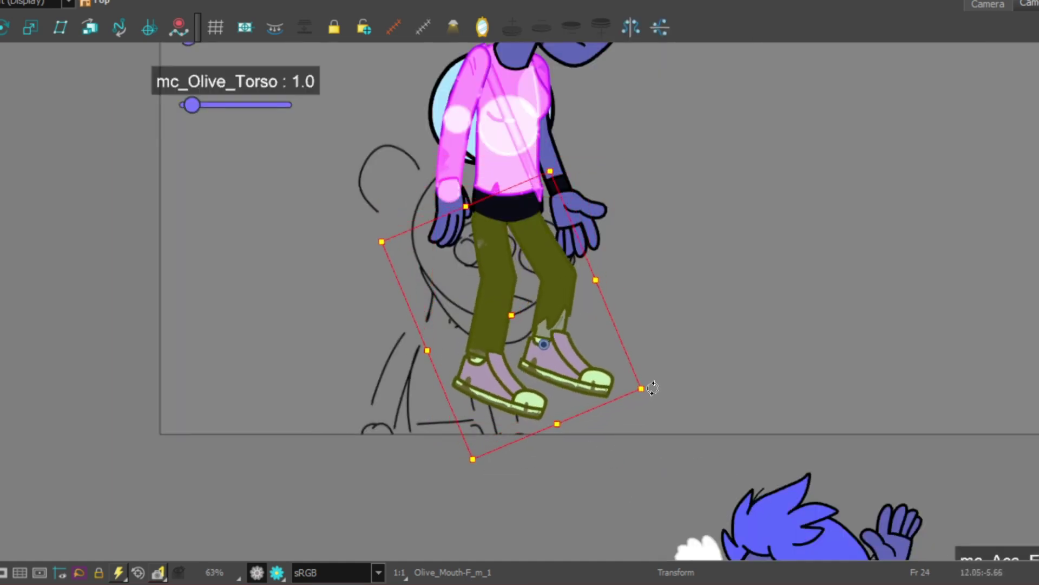
key(Escape)
Tilt Olive's head slightly back toward upright on frame 24
scroll(608, 244, down, 3)
click(590, 109)
scroll(590, 109, up, 2)
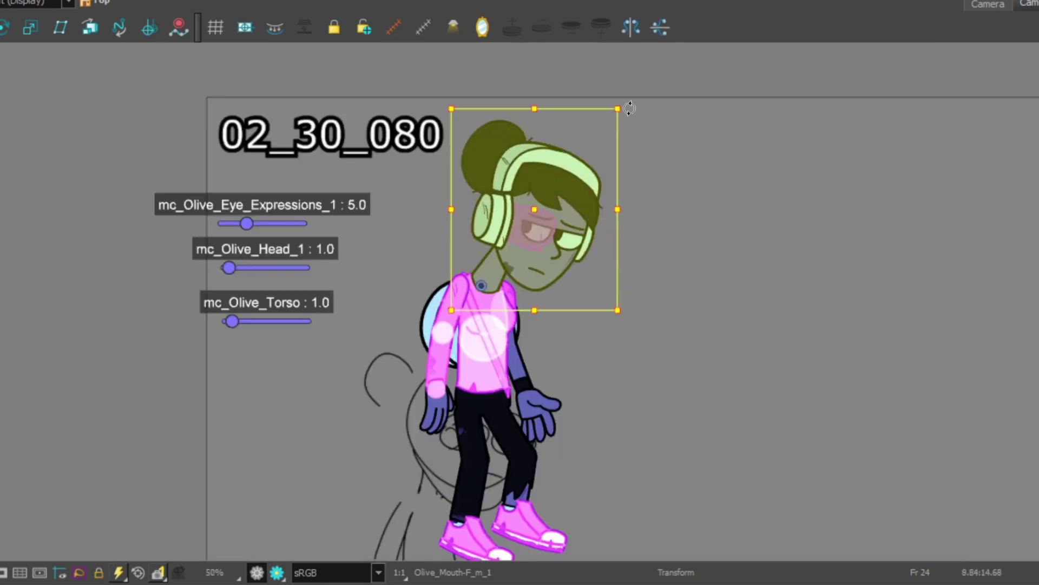
drag(649, 164, 645, 160)
scroll(439, 87, down, 2)
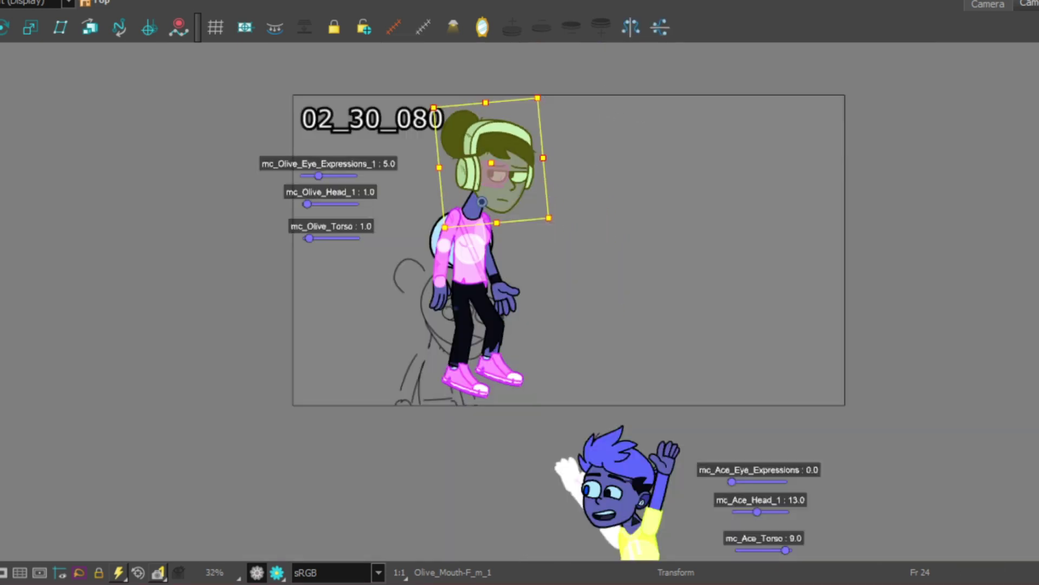
Swing Olive's near arm slightly backward on frame 16
click(481, 263)
scroll(485, 269, up, 3)
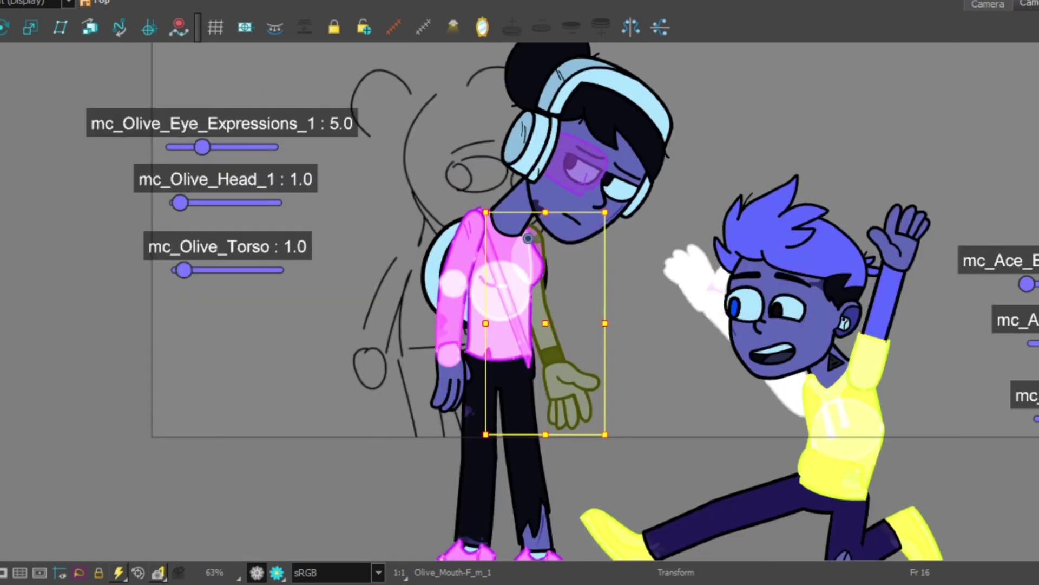
scroll(488, 325, up, 2)
click(450, 303)
scroll(480, 495, down, 3)
scroll(481, 494, up, 1)
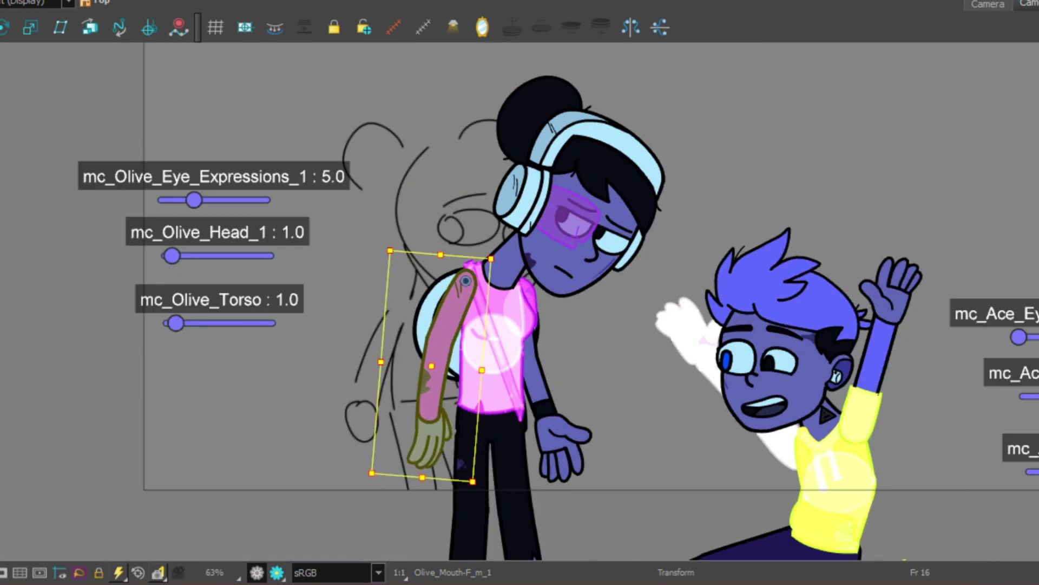
click(471, 509)
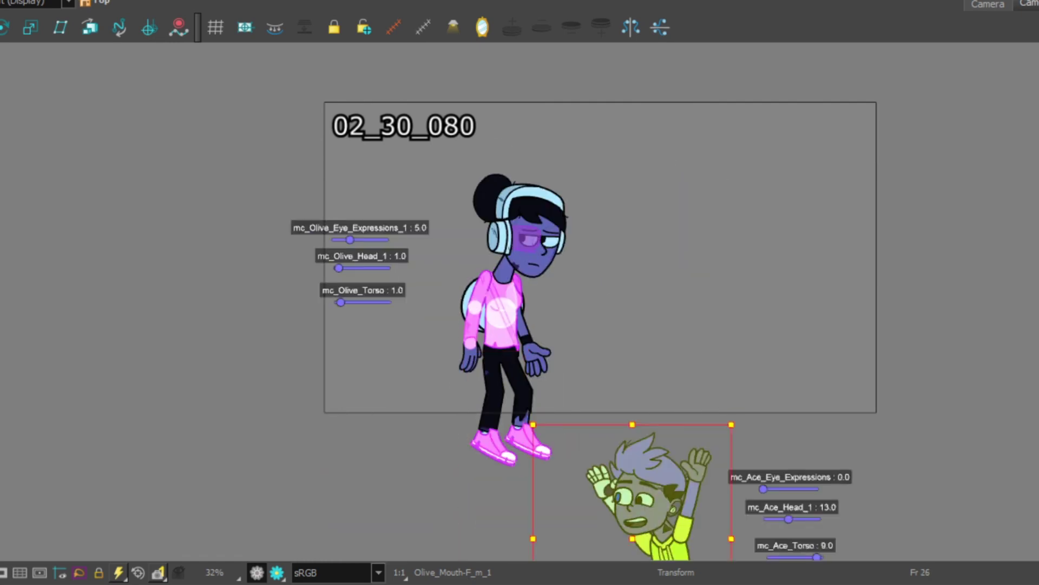
On frame 26, swing Ace's bent back leg out straight behind him
key(2)
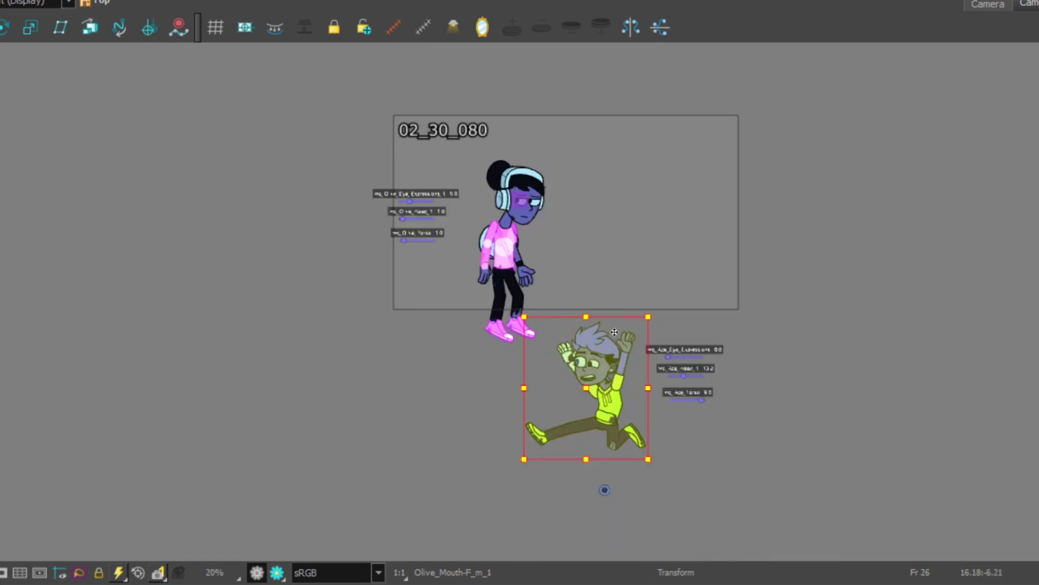
click(516, 308)
click(563, 430)
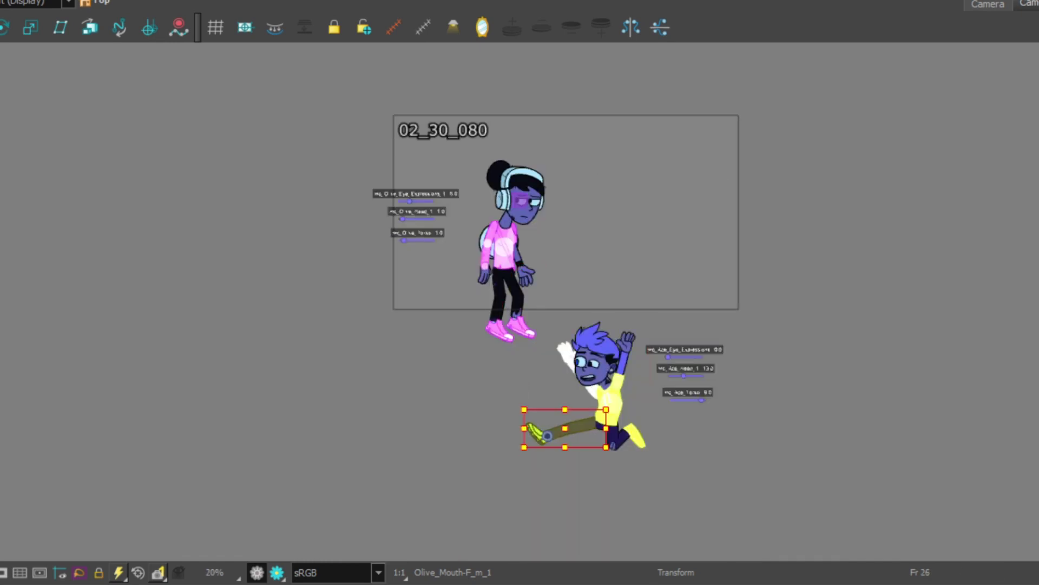
key(1)
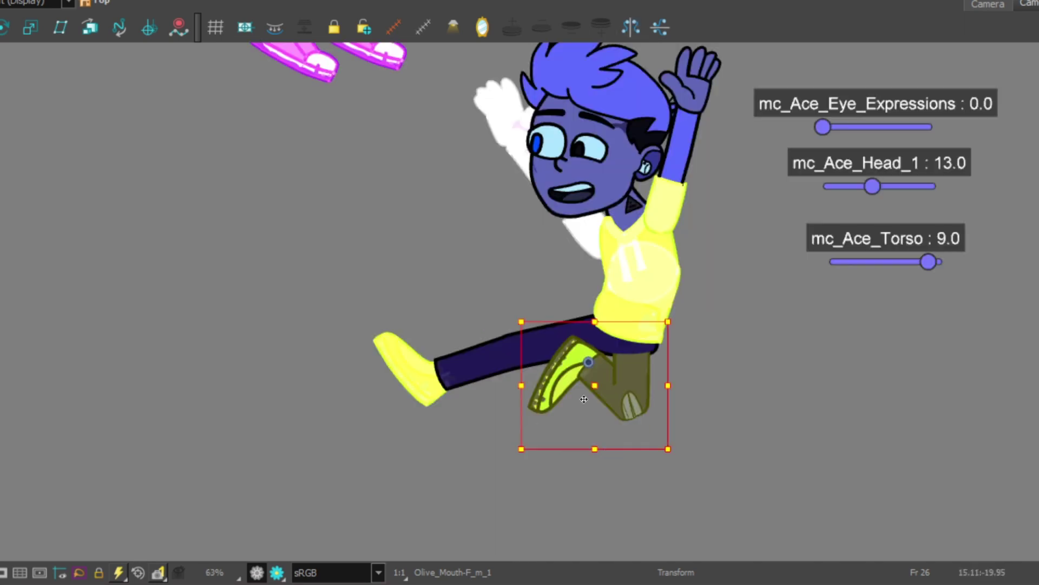
drag(672, 468, 888, 460)
key(1)
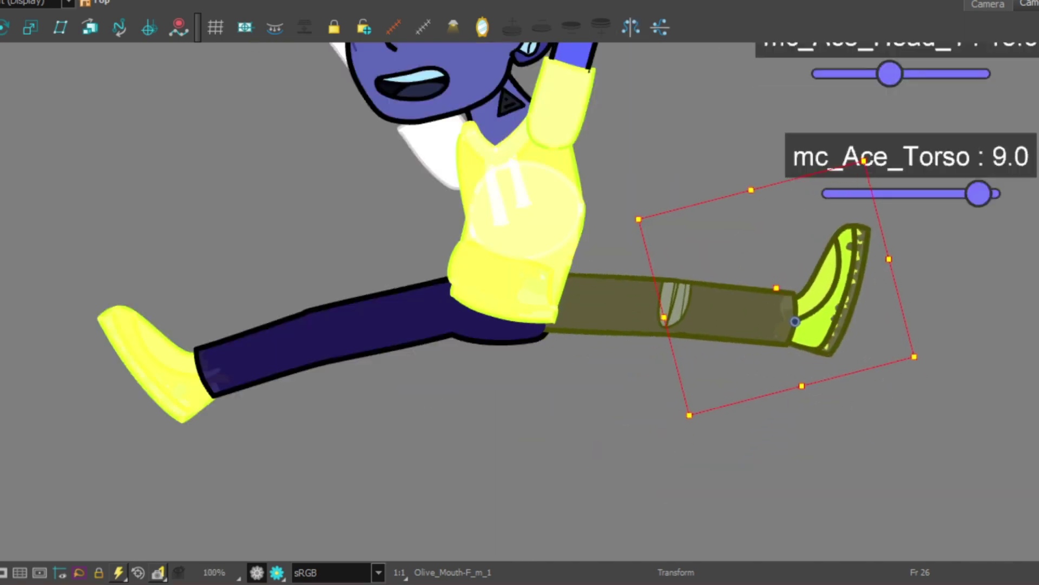
Rotate Ace's front leg and foot on frame 26 until the leg is nearly horizontal, completing the split pose
key(ctrl+z)
key(2)
key(/)
key(1)
key(1)
key(1)
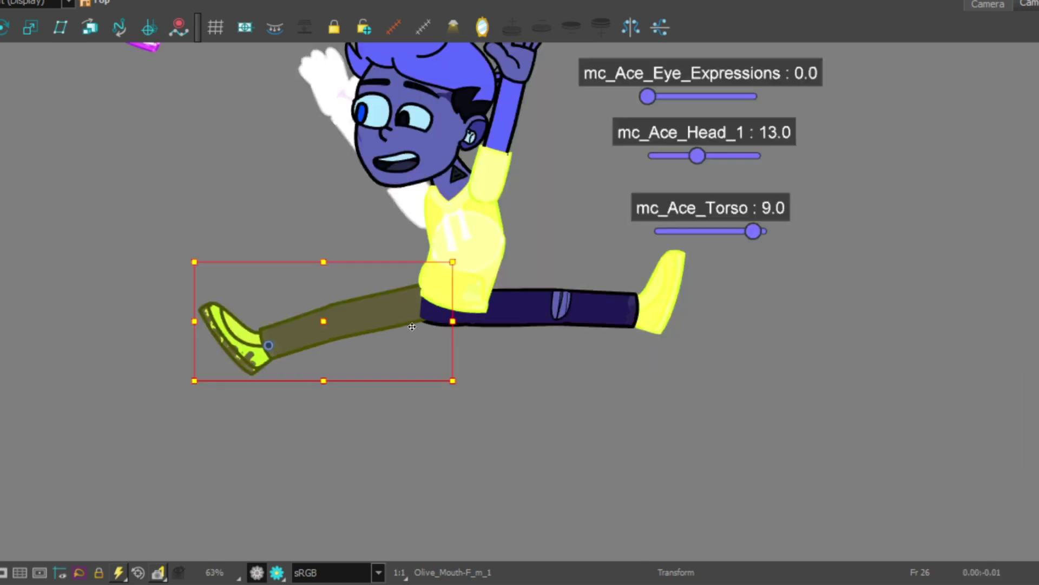
key(2)
key(2)
drag(636, 127, 683, 306)
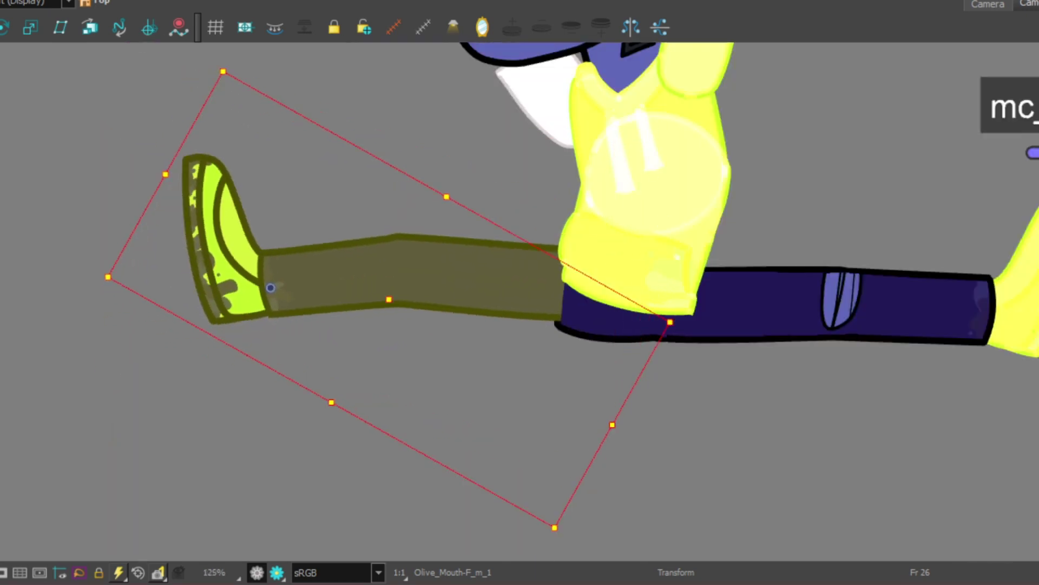
key(ctrl+z)
key(2)
key(1)
key(1)
key(1)
key(1)
key(1)
key(1)
key(1)
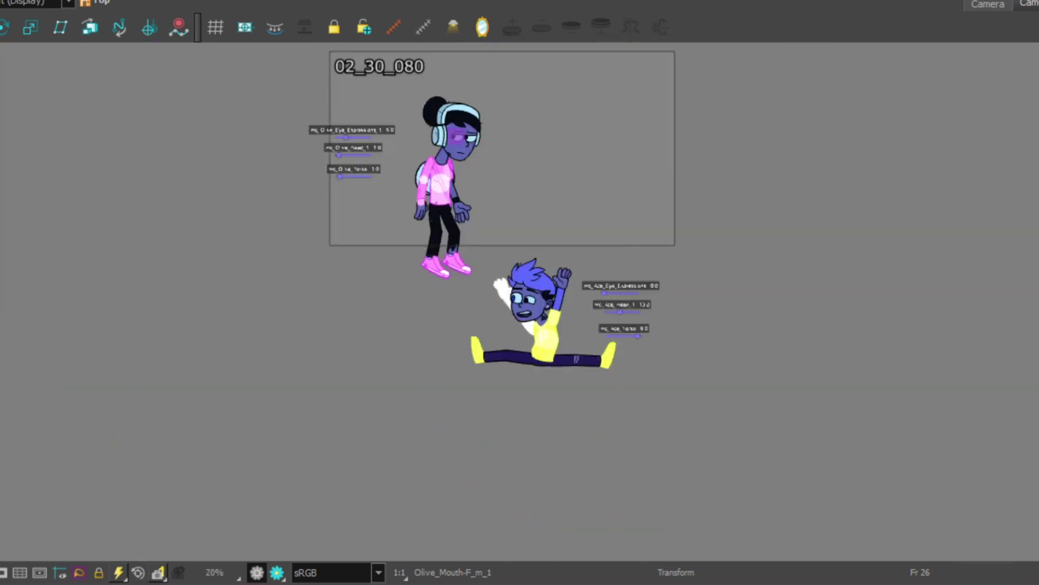
On frame 33, tilt Ace's head slightly and swap his open mouth drawing for a toothy grin
key(period)
key(period)
key(period)
key(period)
key(period)
key(period)
key(period)
click(560, 119)
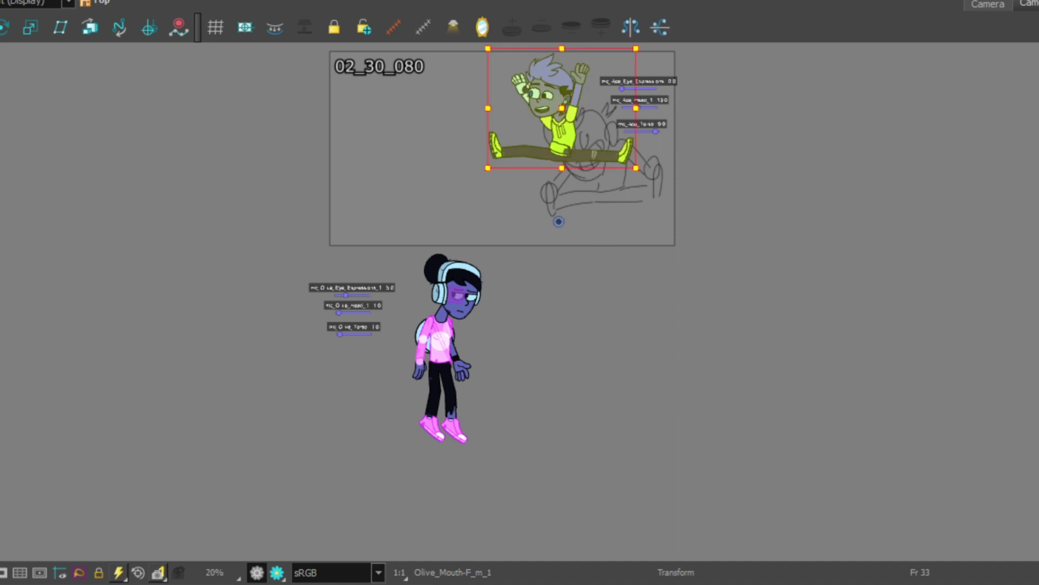
click(576, 87)
key(2)
key(2)
key(2)
key(2)
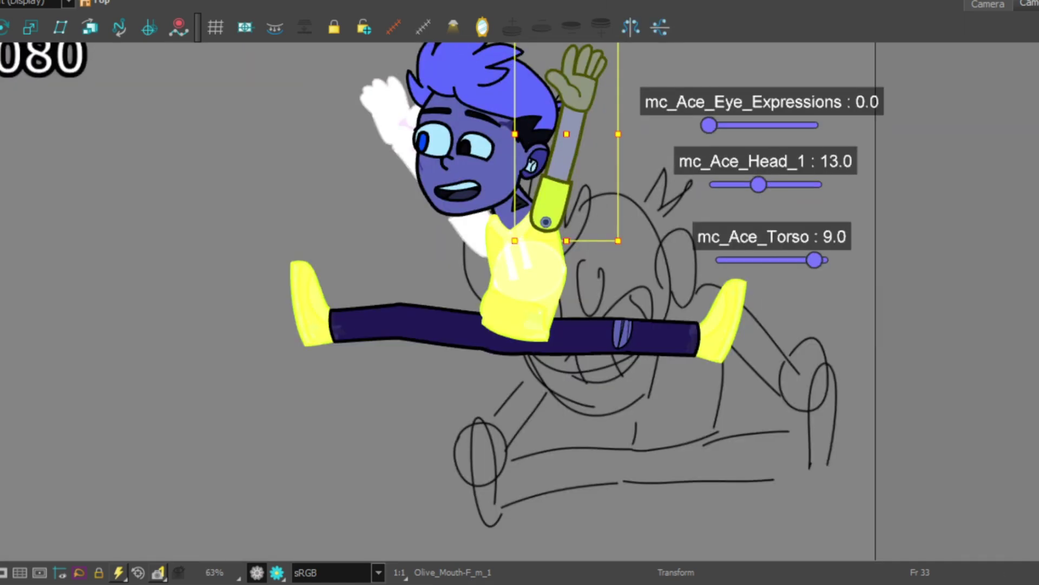
key(b)
key(shift+b)
key(shift+b)
key(shift+b)
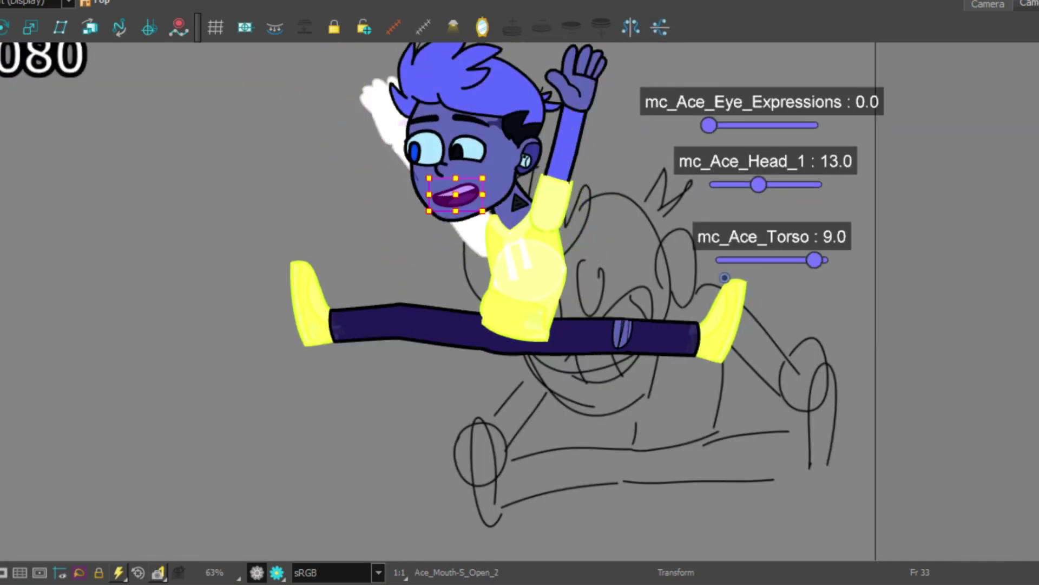
key(slash)
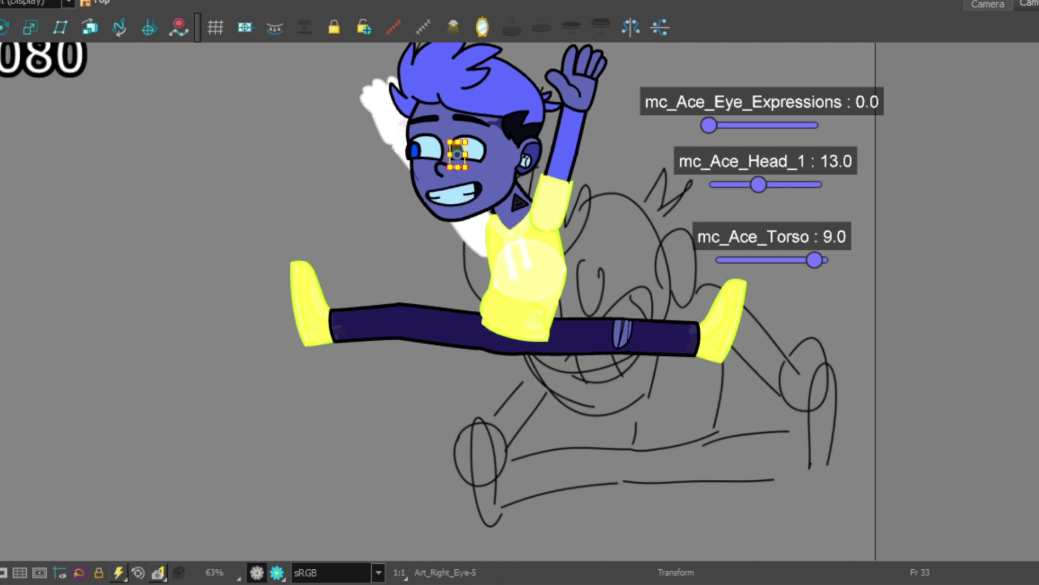
Reposition both of Ace's pupils on frame 33, moving the far eye's pupil inward from the edge
key(2)
key(2)
key(2)
key(2)
drag(481, 176, 516, 176)
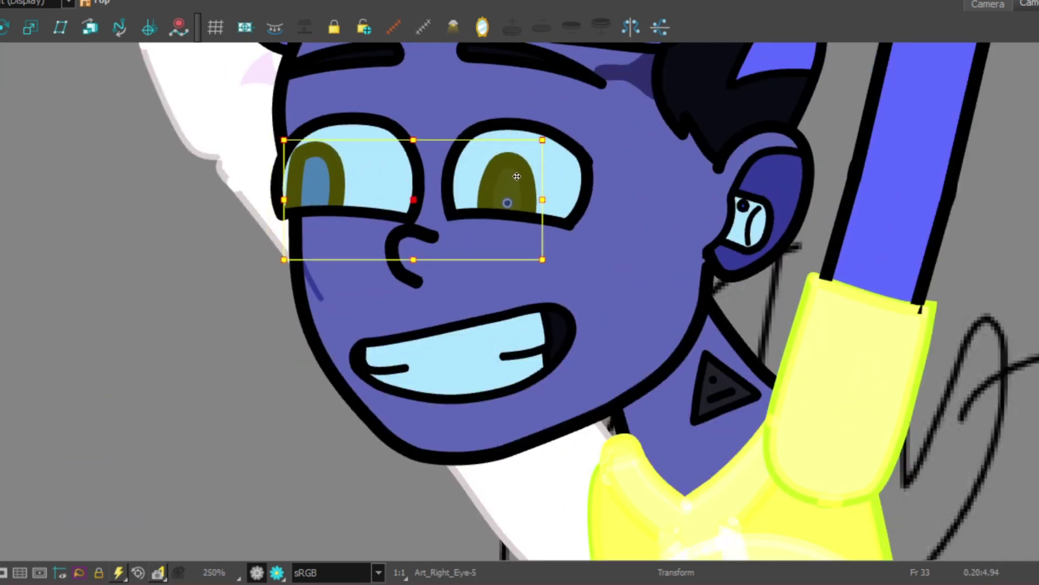
mouse_move(314, 168)
mouse_down()
mouse_move(390, 167)
mouse_move(308, 168)
mouse_move(316, 163)
mouse_up()
drag(505, 173, 481, 172)
click(311, 168)
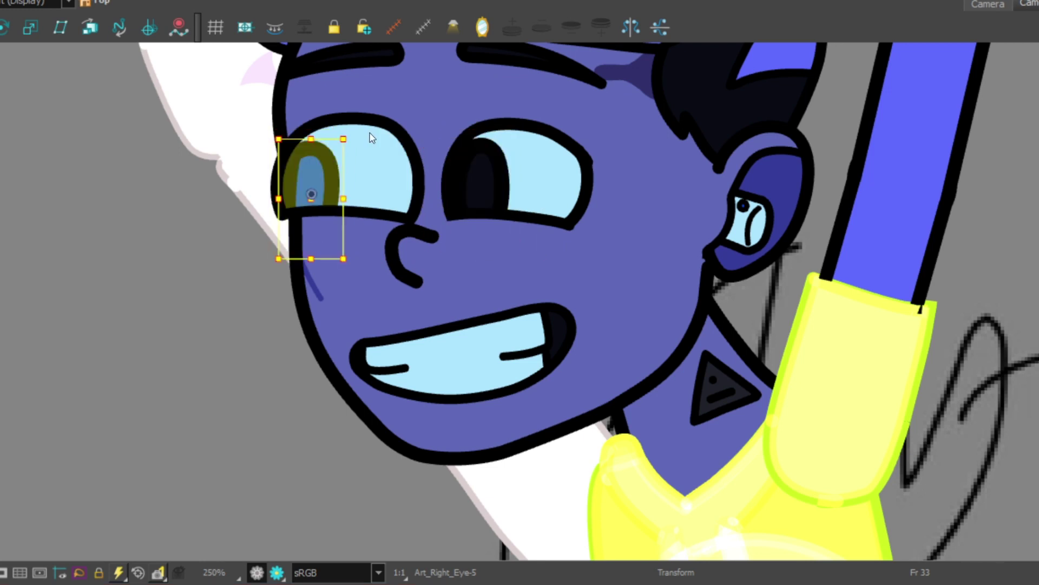
key(1)
key(1)
key(1)
key(1)
key(1)
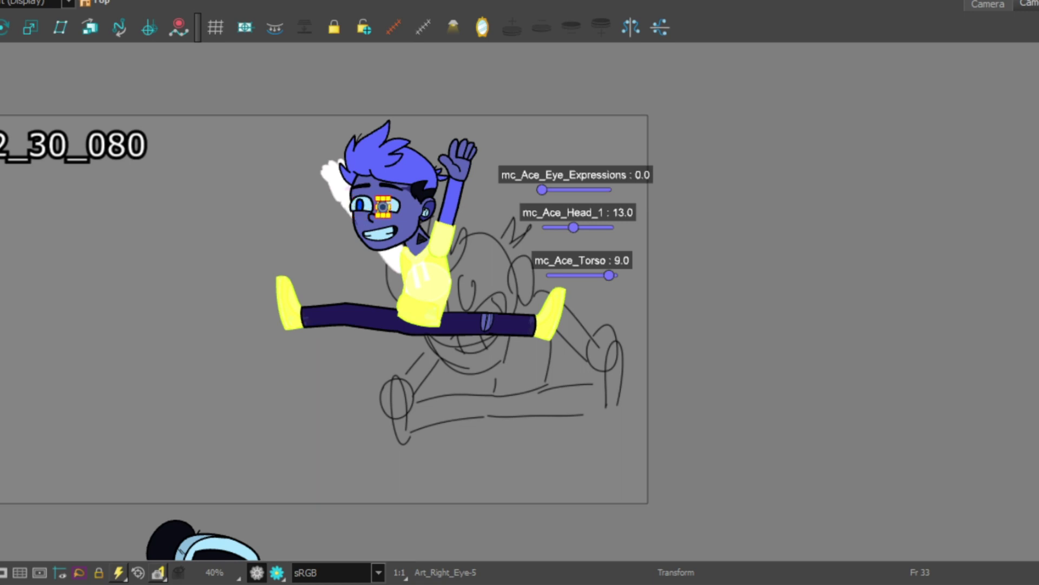
Swap Ace's far eyebrow to the arched drawing 2 and rotate it so its inner end is raised
key(2)
key(2)
key(2)
key(2)
key(2)
key(2)
key(period)
key(comma)
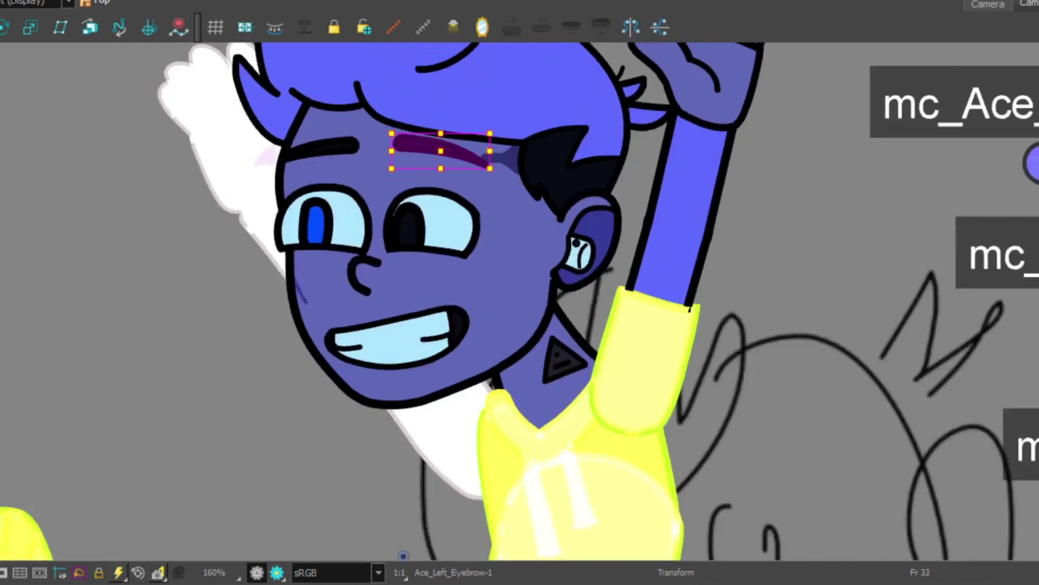
click(319, 145)
key(2)
key(2)
key(2)
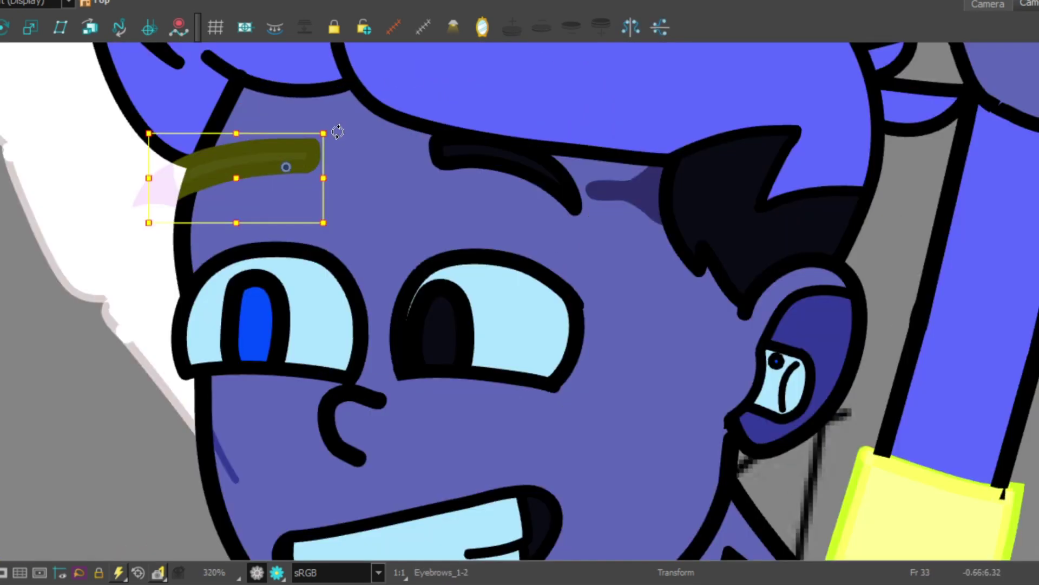
drag(334, 130, 357, 106)
key(bracketright)
key(bracketright)
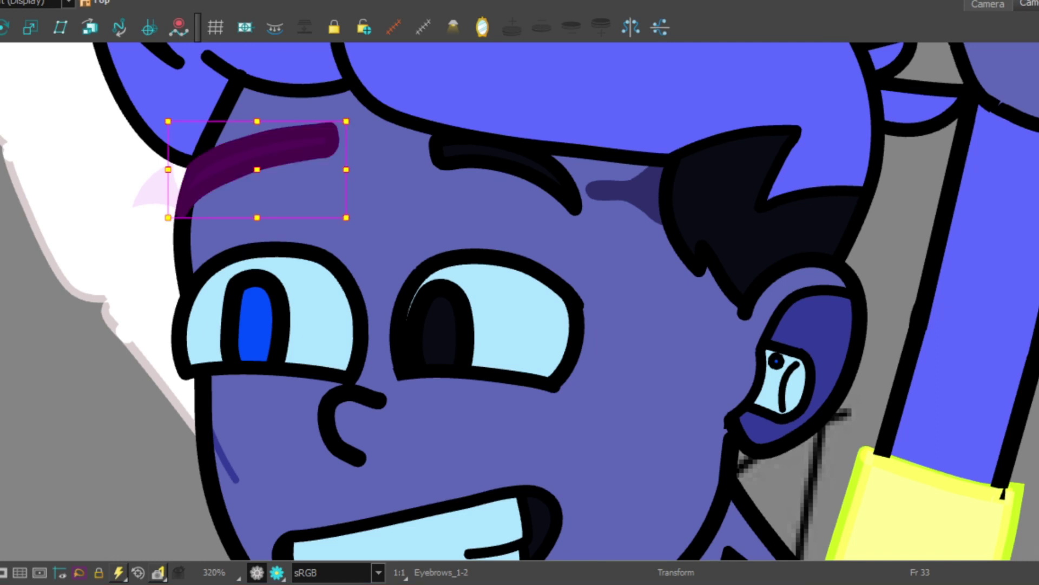
Switch Ace's eyebrow nearest the temple to drawing 1
key(1)
key(1)
click(584, 185)
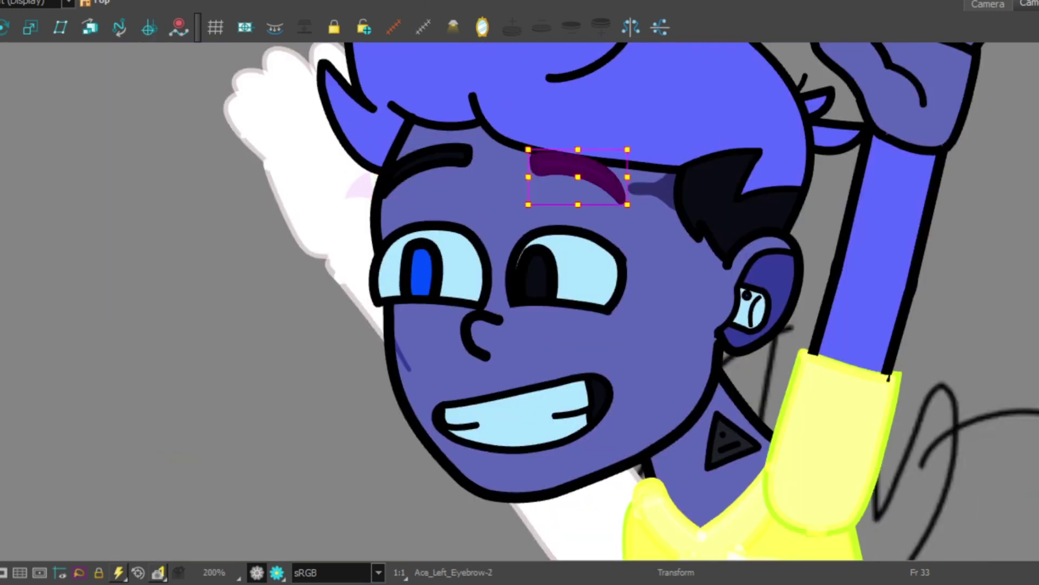
key(1)
key(1)
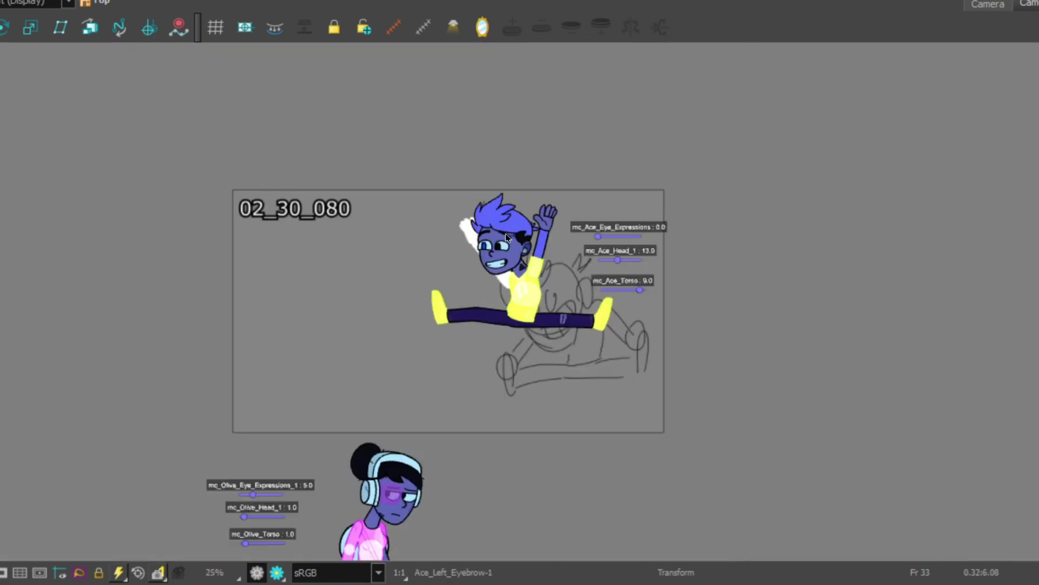
Swing Ace's raised near arm down and outward behind him on frame 33
key(2)
click(601, 179)
key(2)
drag(557, 151, 714, 389)
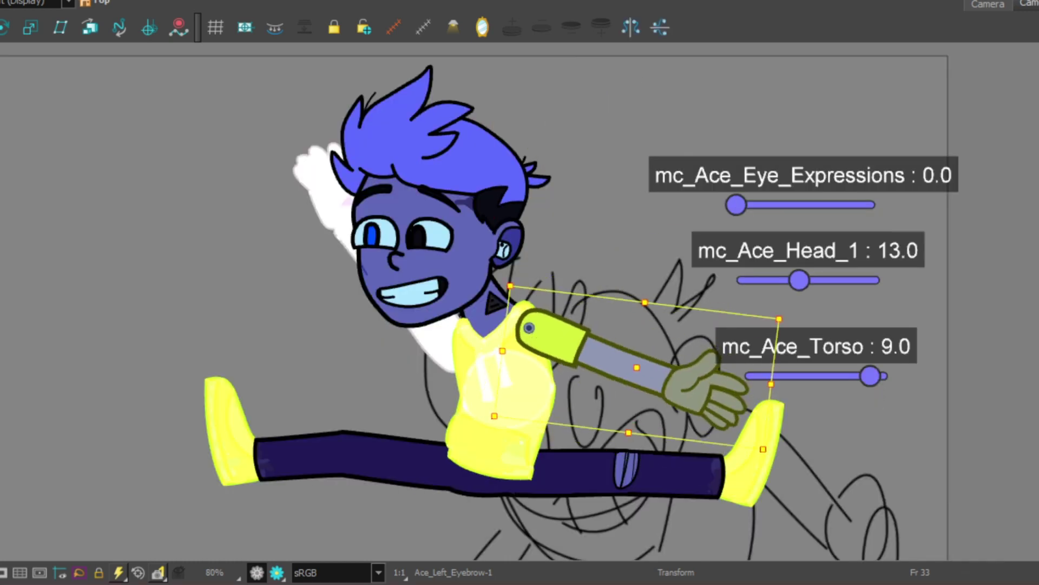
Switch Ace's near hand to drawing 22 and stretch the near arm on frame 33 so the hand reaches his back foot
click(703, 387)
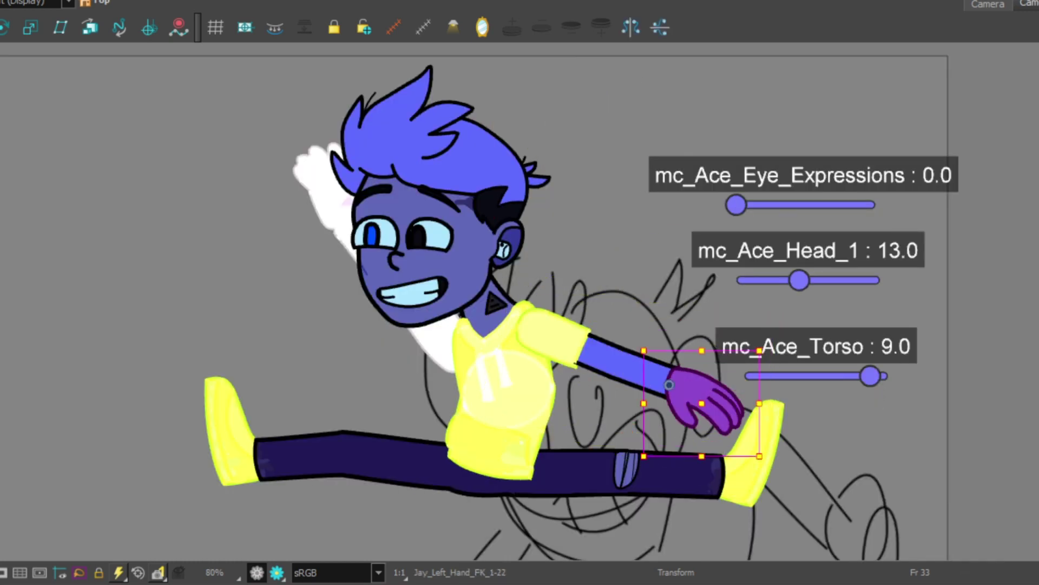
key(b)
key(2)
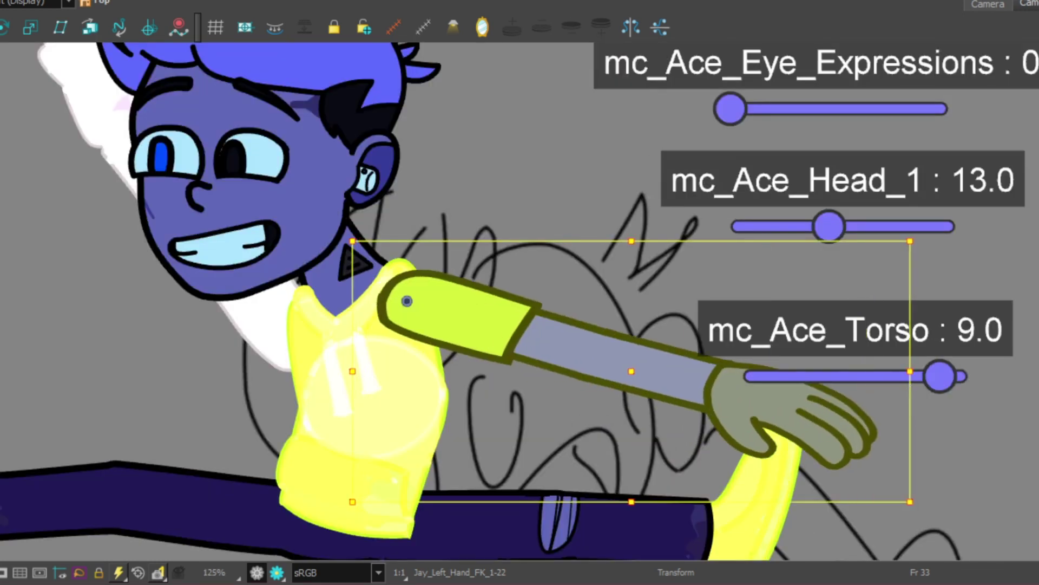
key(shift+b)
key(1)
key(1)
Swing Ace's far arm down and forward, straightening the elbow and stretching the arm toward his front foot
click(332, 220)
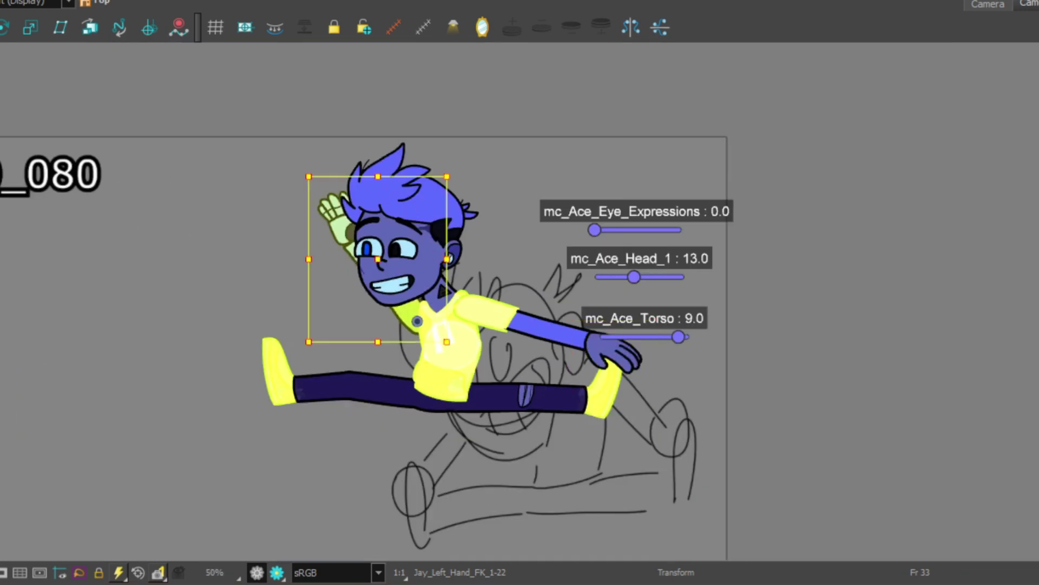
key(2)
drag(301, 220, 255, 352)
key(shift+b)
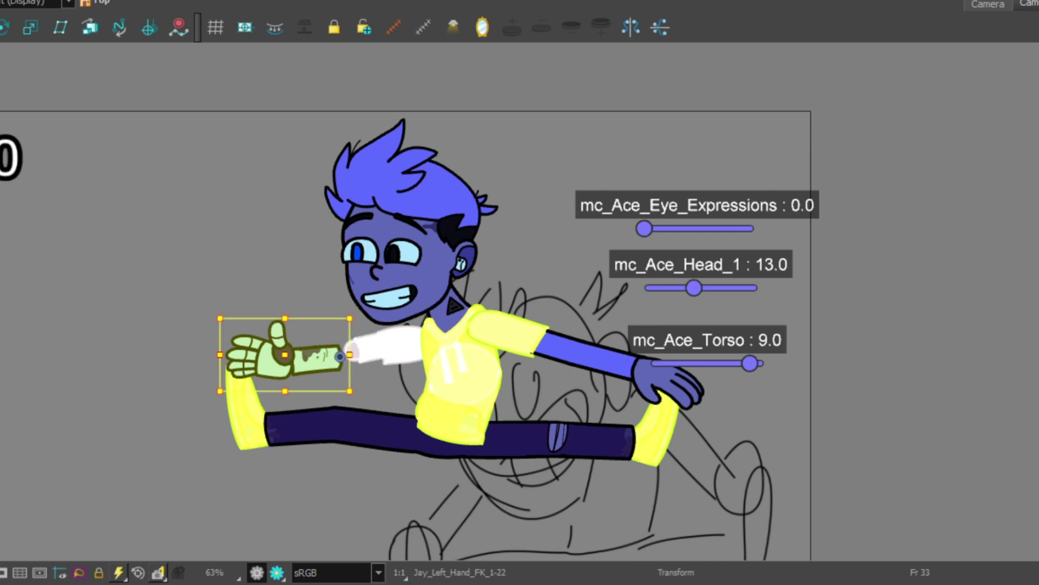
key(Escape)
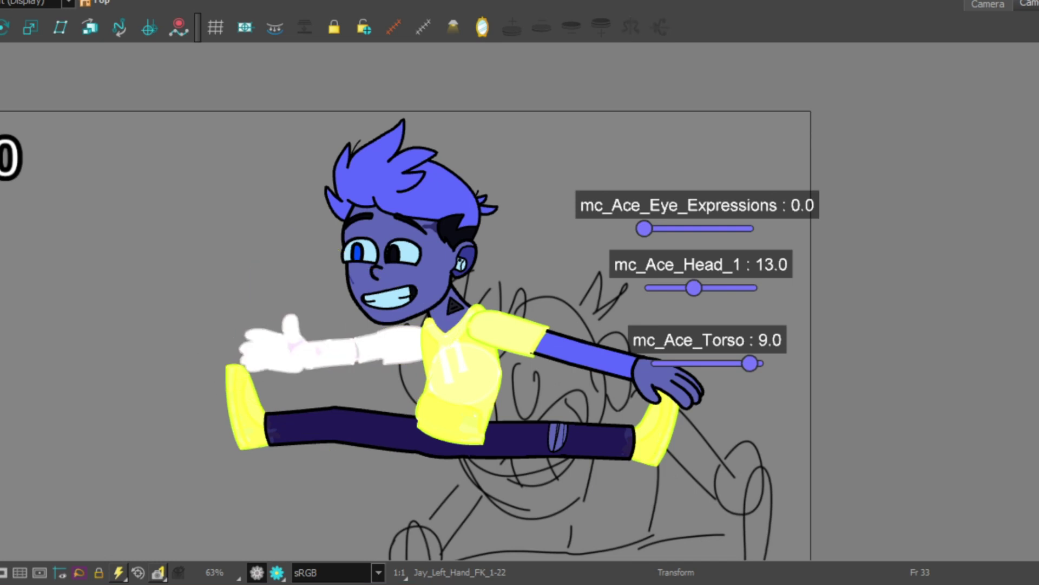
key(2)
drag(232, 353, 136, 354)
Switch Ace's far hand to the gripping drawing 74 and rotate it over the toe of his front foot
key(2)
key(2)
key(shift+b)
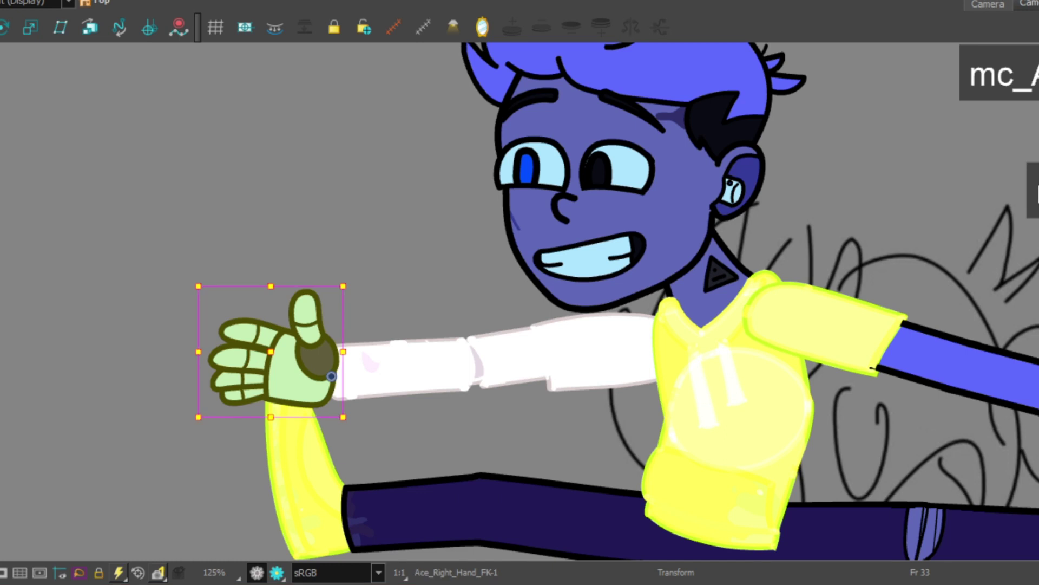
key(bracketleft)
drag(357, 323, 350, 325)
scroll(350, 325, down, 3)
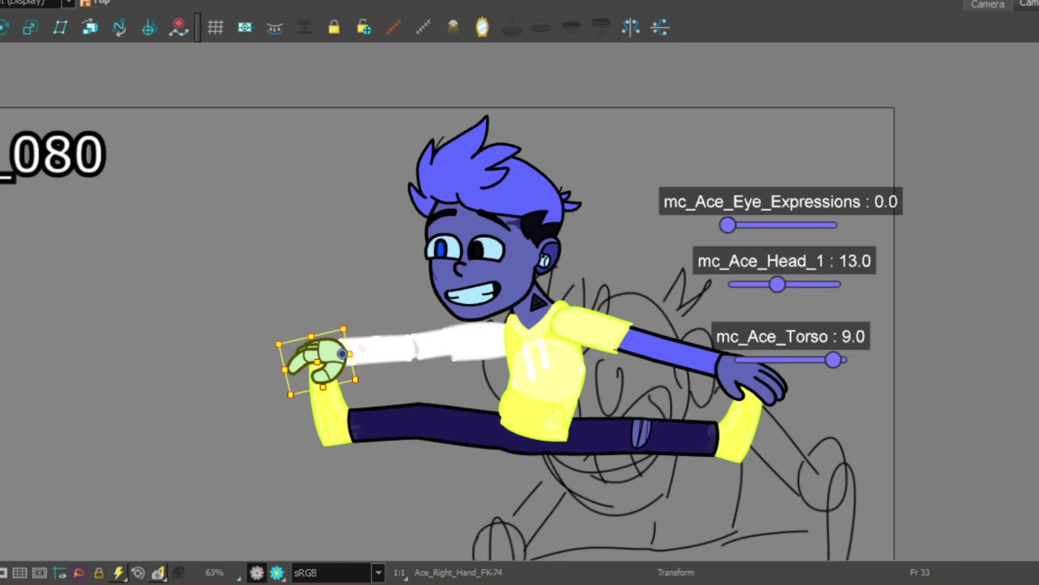
Straighten Ace's front leg on frame 33 so the foot extends forward to meet the gripping hand
key(b)
mouse_move(302, 400)
mouse_down()
mouse_move(303, 433)
mouse_move(295, 416)
mouse_up()
key(slash)
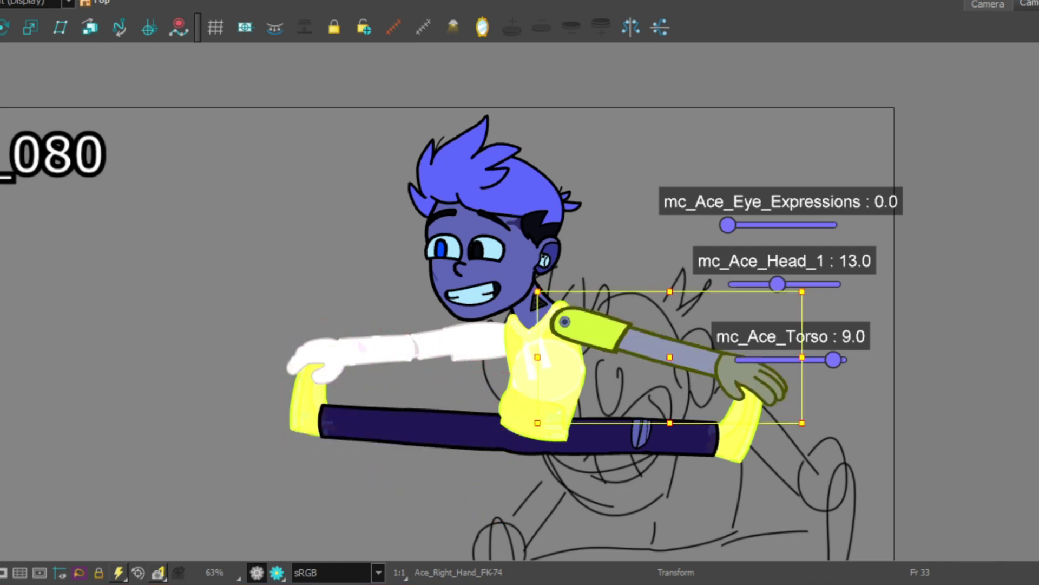
Switch Ace's near hand to drawing 60 so it grips the back foot
key(shift+b)
key(bracketright)
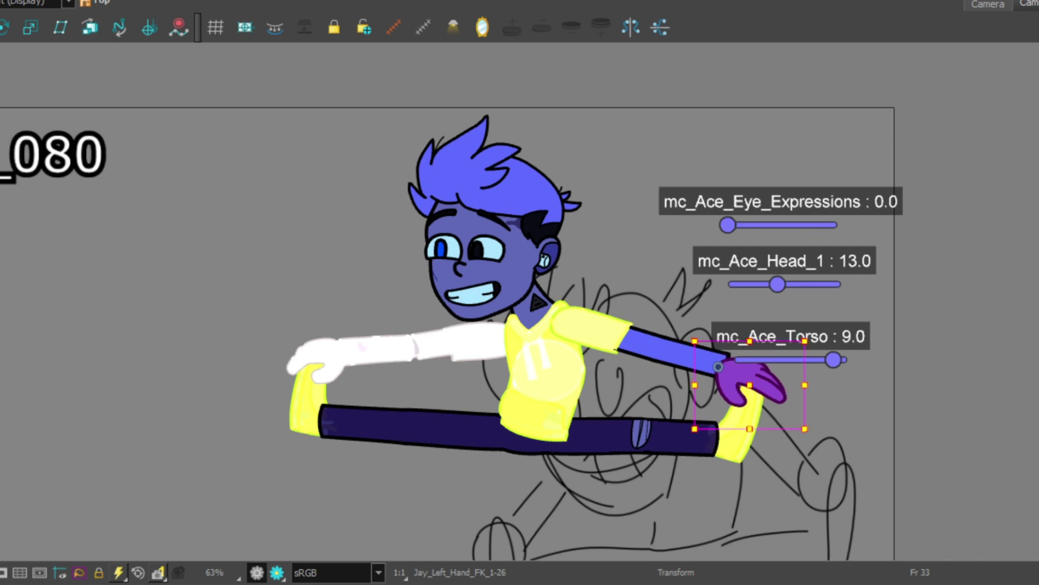
key(bracketright)
click(515, 406)
scroll(514, 406, down, 2)
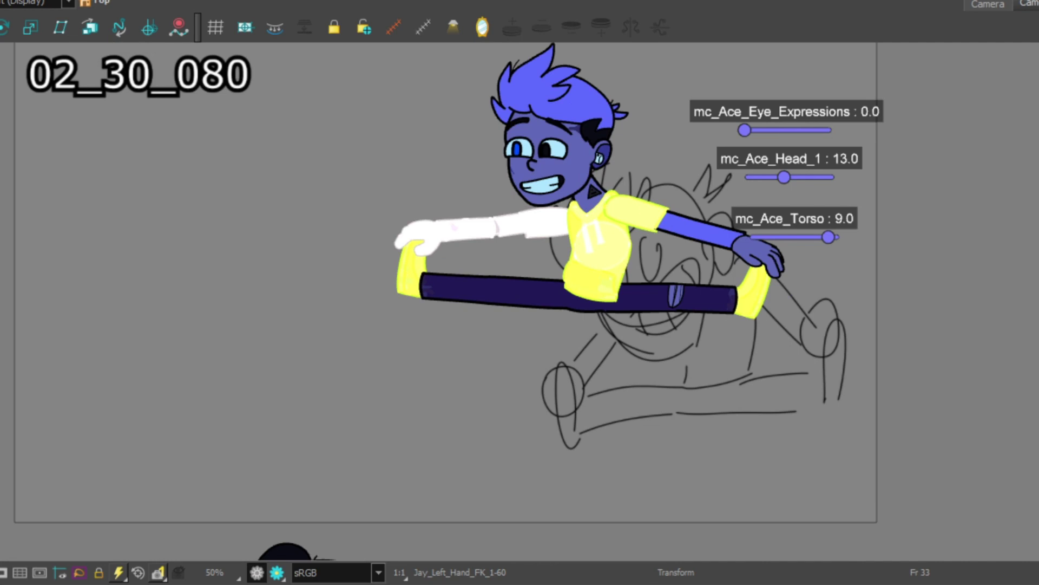
Select the whole Ace rig and position it below the camera frame on frame 43
click(589, 151)
scroll(589, 151, up, 2)
key(Escape)
scroll(632, 279, down, 3)
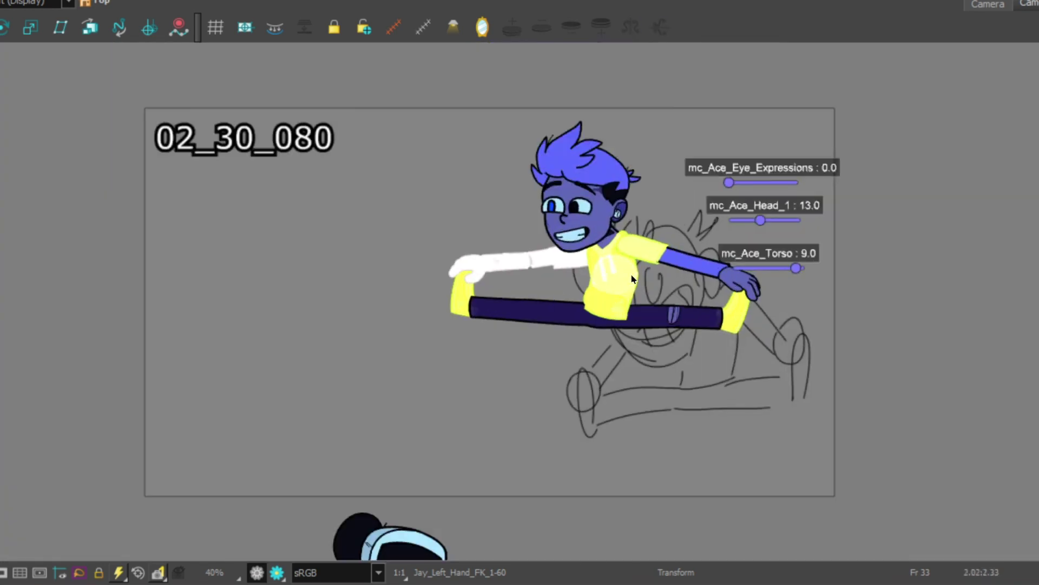
drag(632, 278, 635, 262)
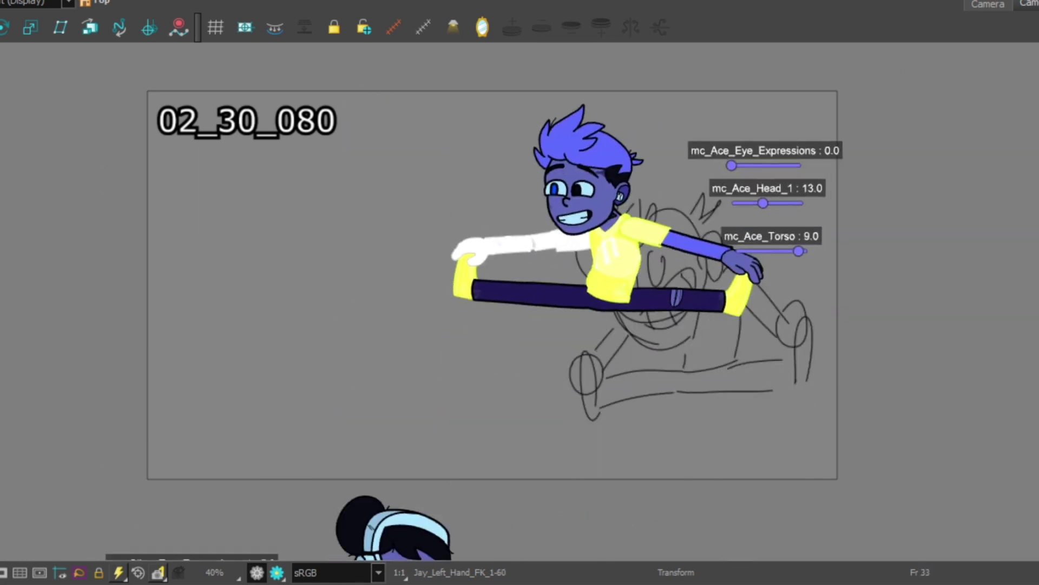
key(ctrl+a)
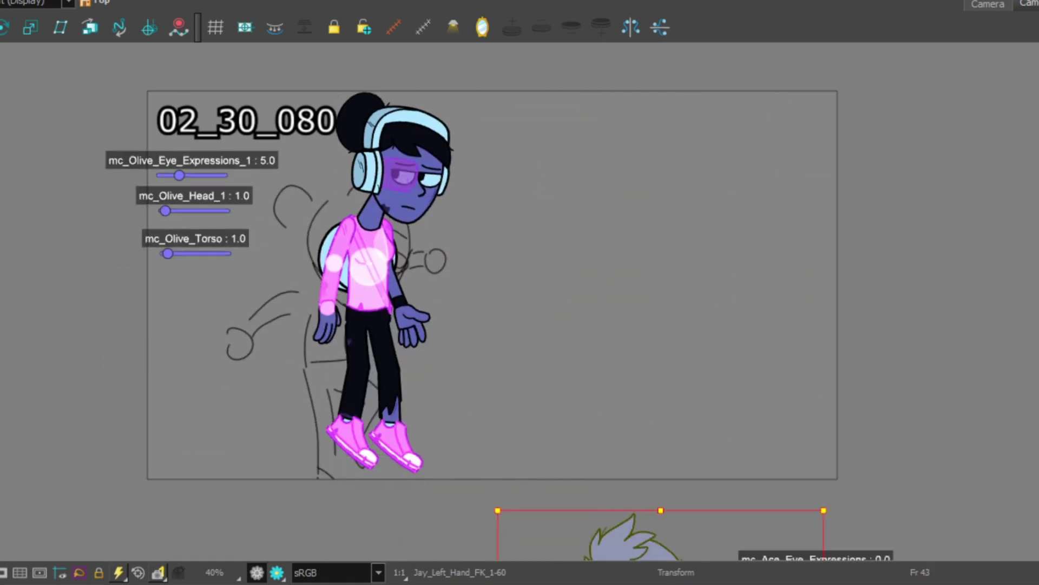
scroll(519, 285, down, 2)
drag(771, 381, 796, 420)
key(Return)
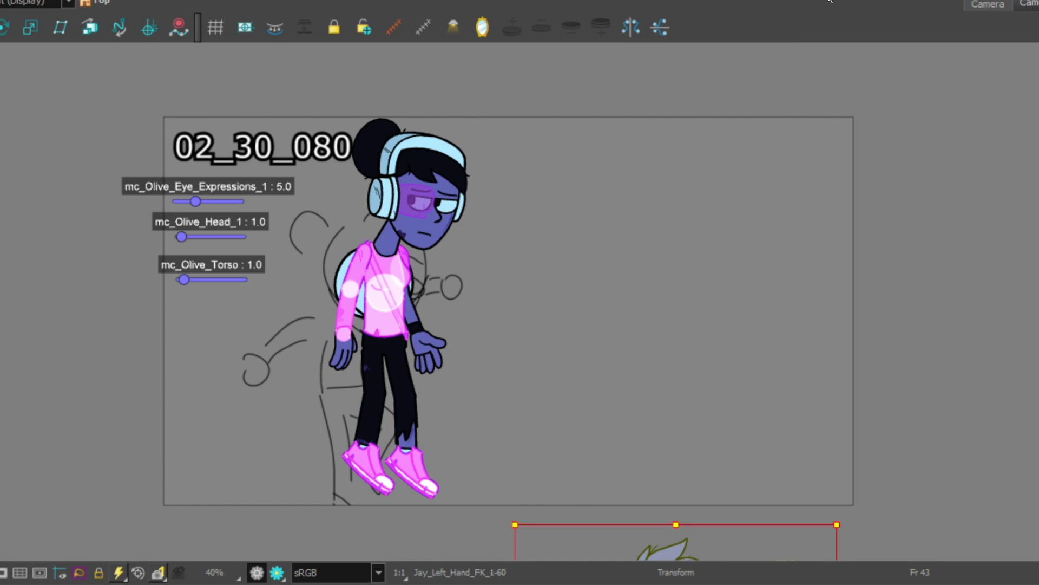
Rotate Ace's head slightly on frame 43, try tilting it forward on frame 29, and undo the last change
key(2)
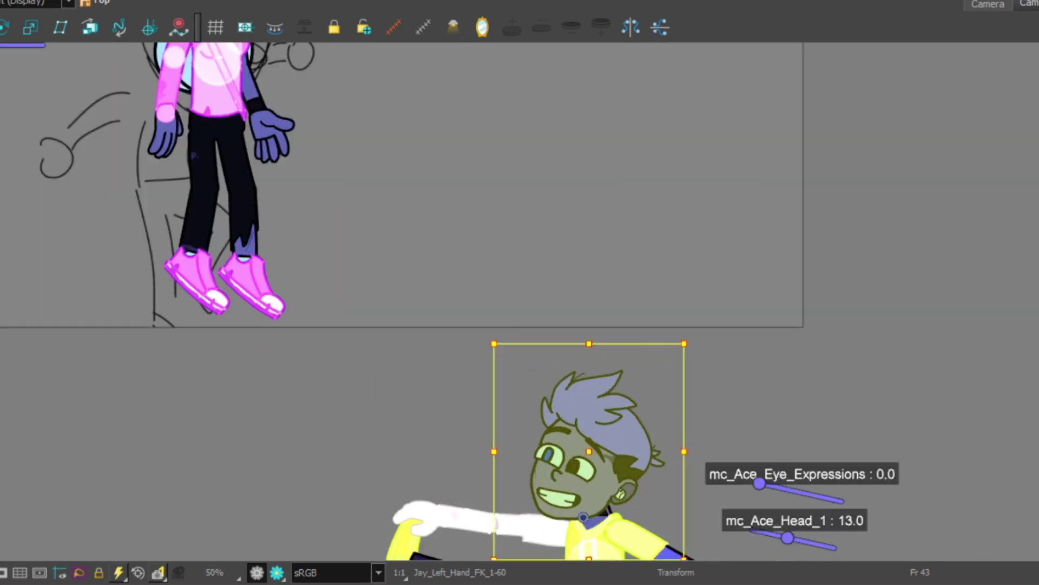
mouse_move(698, 341)
mouse_down()
mouse_move(720, 355)
mouse_move(704, 352)
mouse_up()
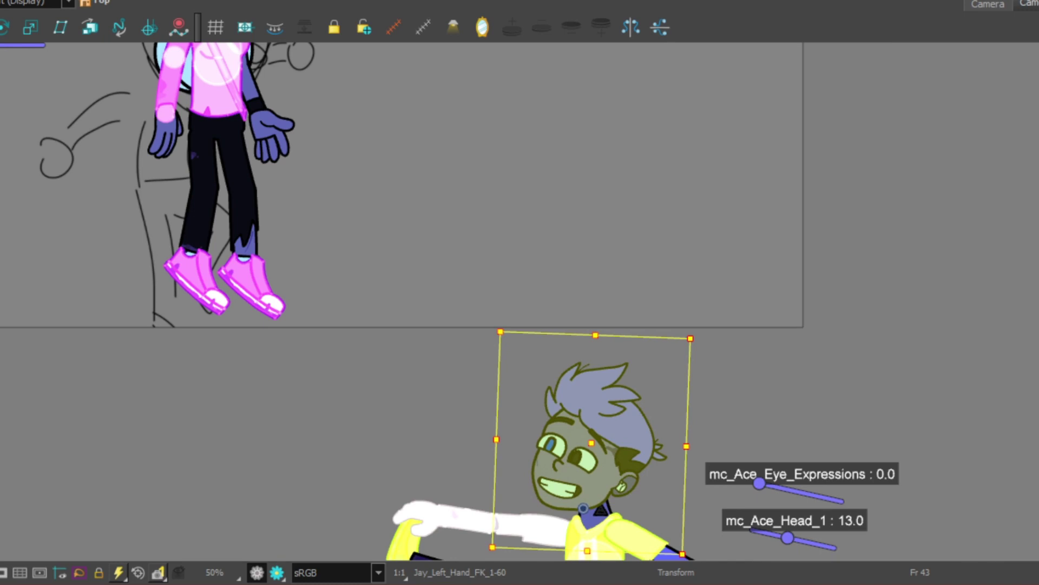
drag(552, 131, 519, 117)
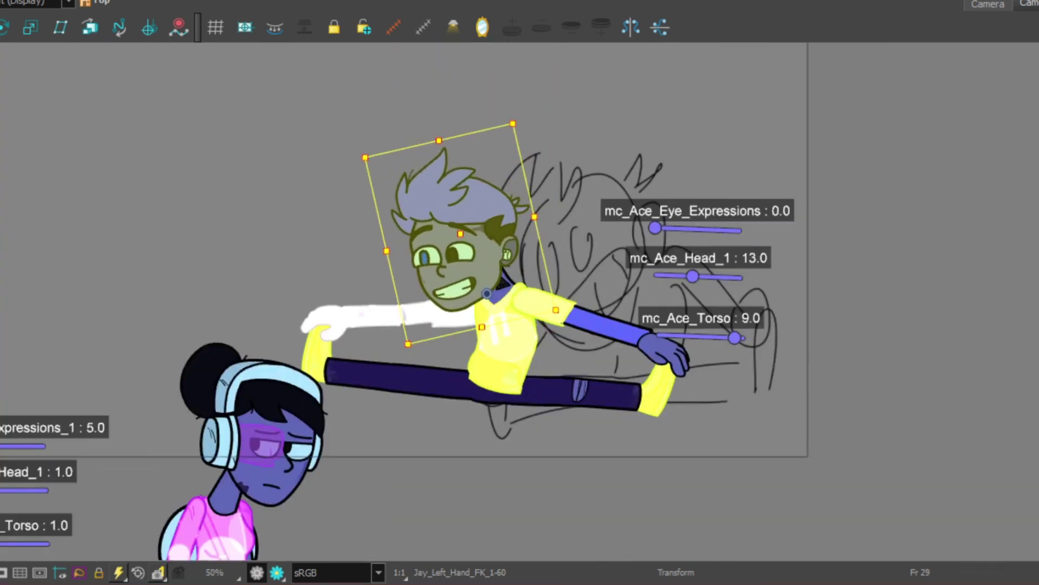
key(ctrl+z)
Bend both of Ace's legs on frame 55 so his knees tuck forward and his feet fold back beneath him
key(1)
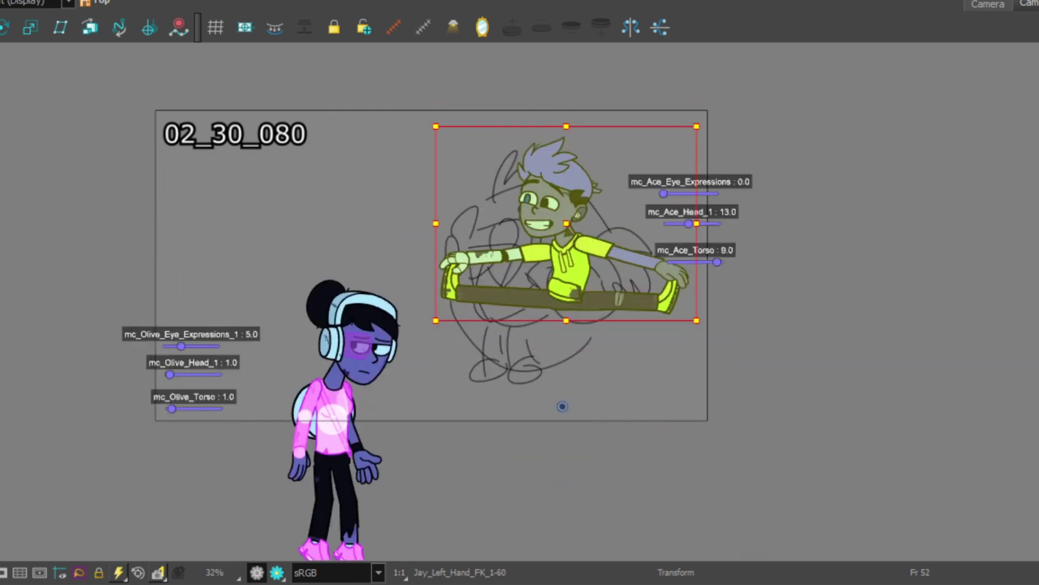
click(579, 303)
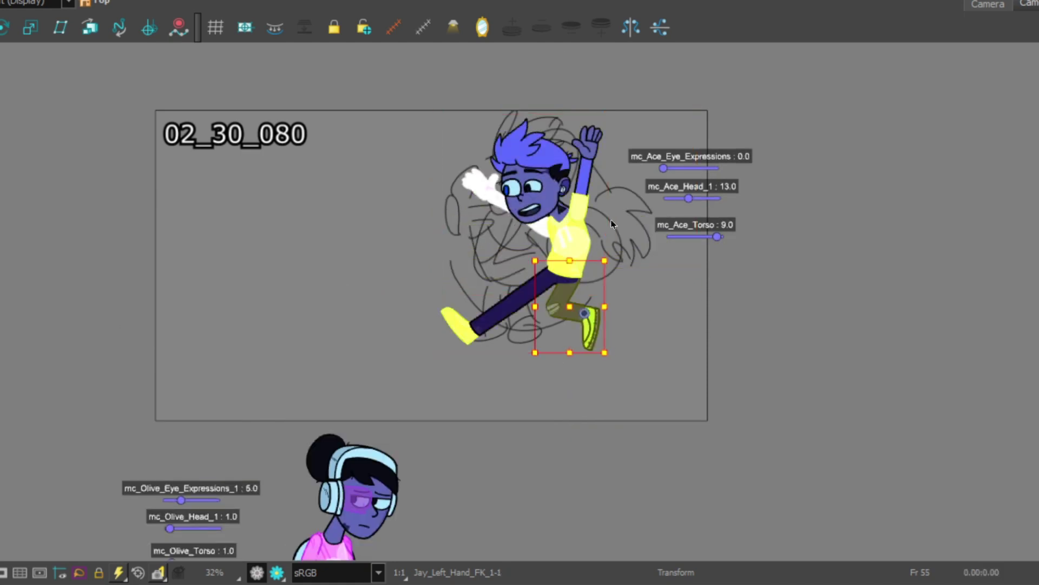
scroll(603, 262, up, 5)
click(301, 423)
drag(301, 424, 496, 422)
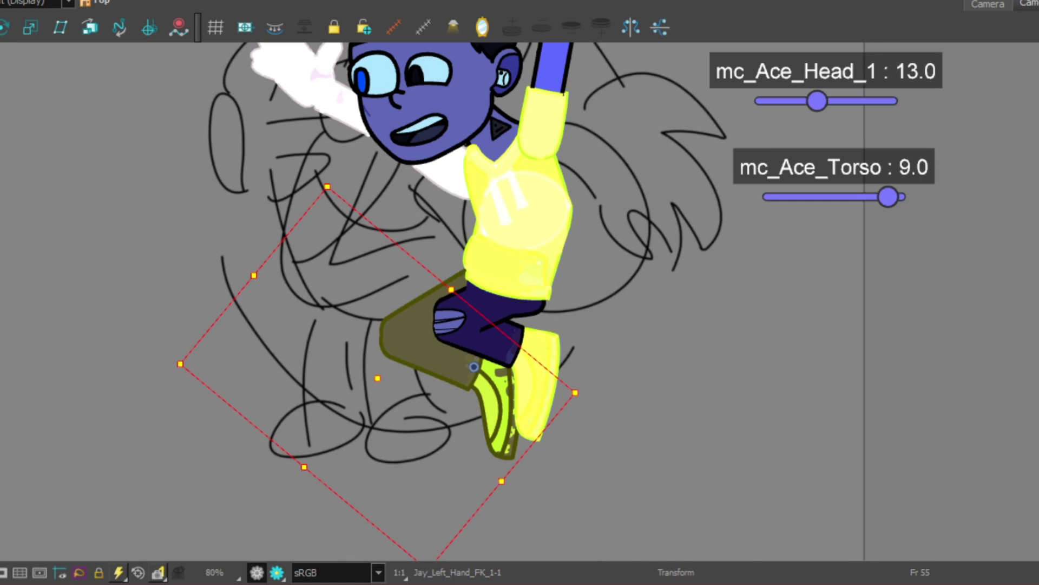
Lower Ace's far arm on frame 55, bend its forearm up to his cheek, and switch the hand to drawing 9
scroll(462, 182, down, 3)
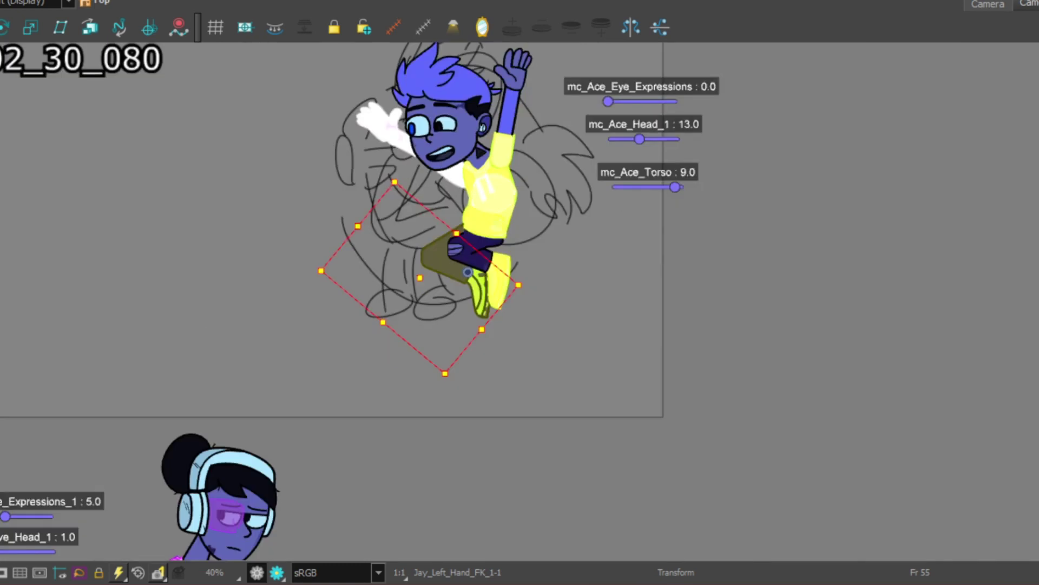
scroll(509, 89, up, 3)
drag(233, 162, 233, 336)
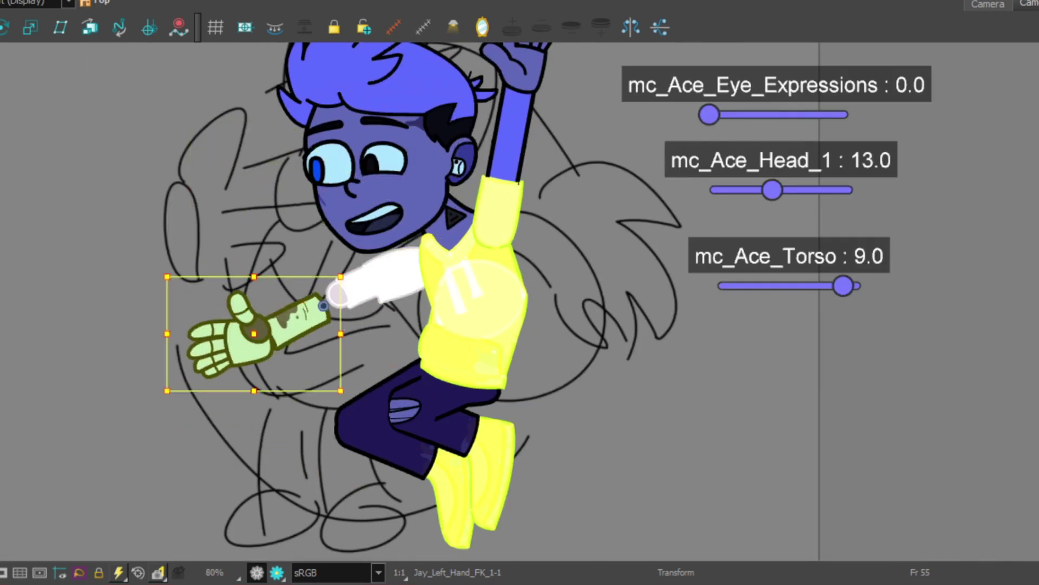
scroll(375, 174, up, 3)
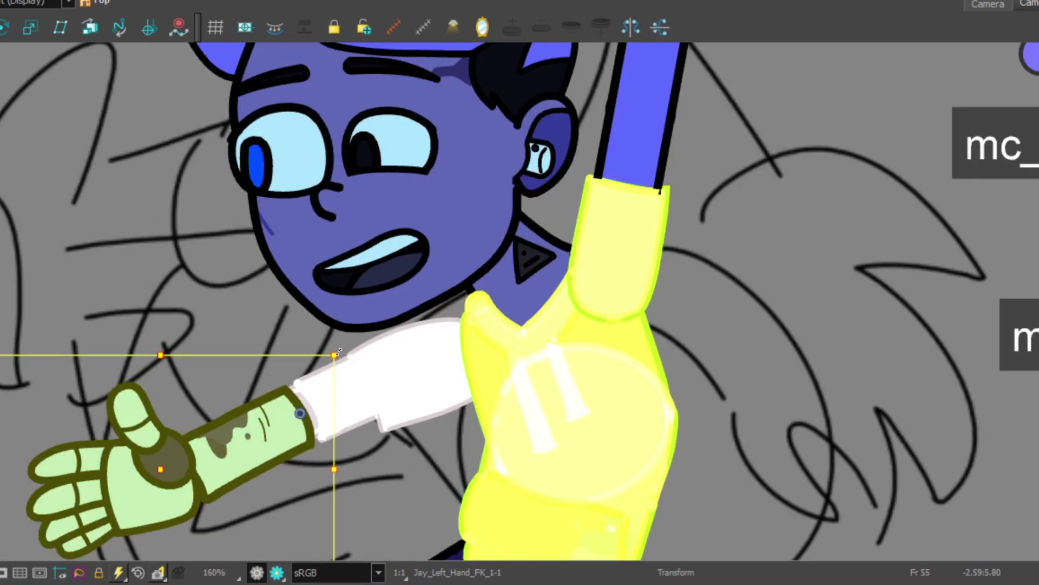
drag(139, 464, 205, 178)
key(=)
key(=)
scroll(517, 252, down, 5)
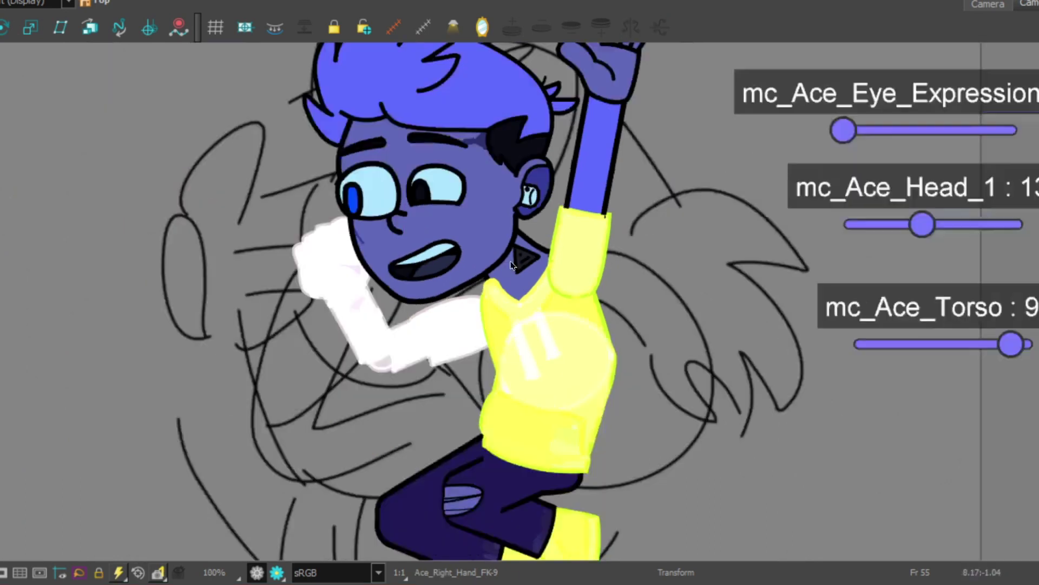
Tilt Ace's head forward and down at the neck on frame 55
click(520, 140)
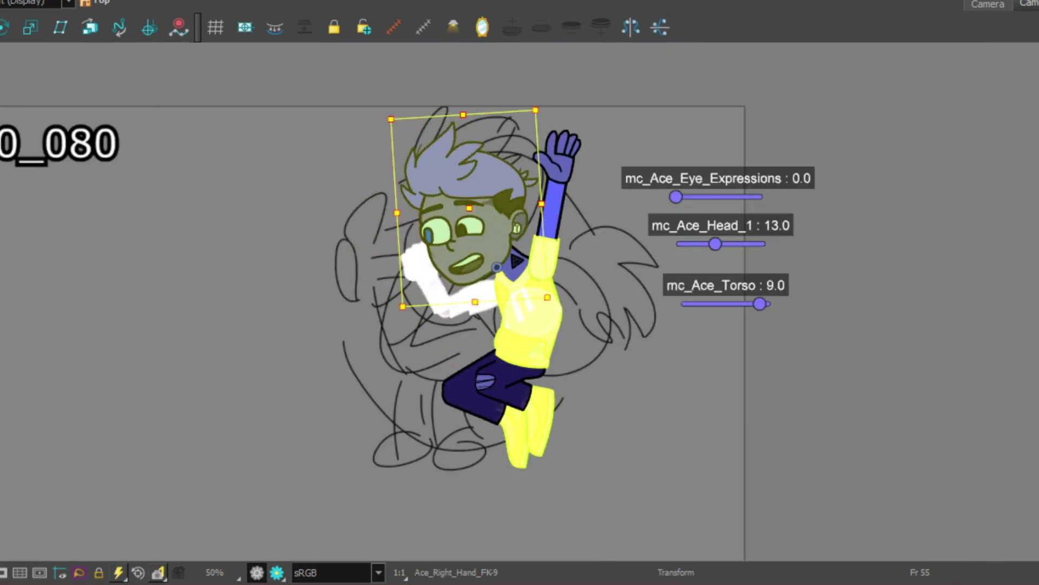
drag(520, 141, 494, 145)
scroll(539, 244, up, 1)
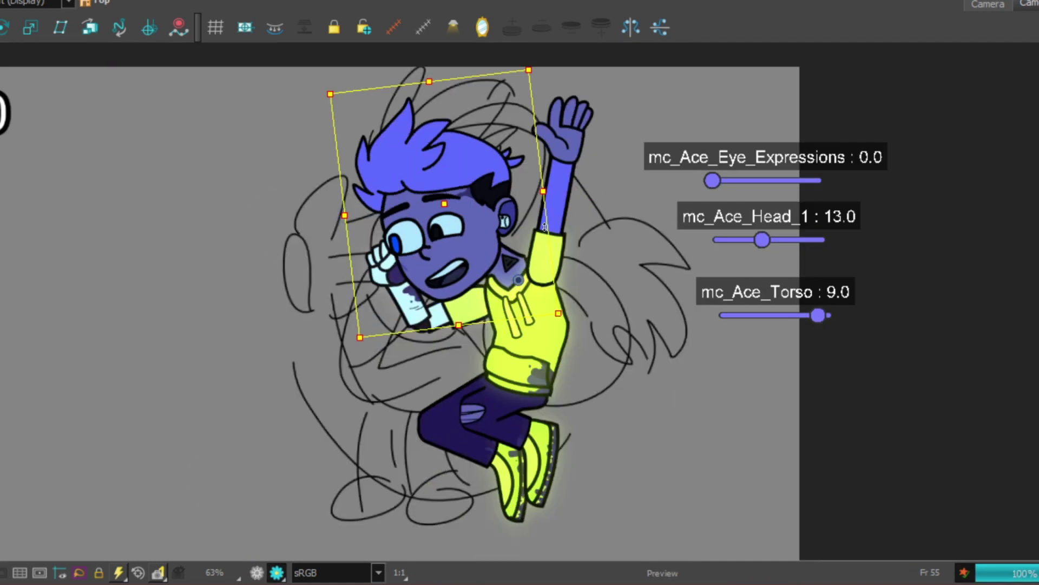
Swing Ace's raised near arm down across his chest and change his mouth to the S_Teeth_3 drawing
click(568, 124)
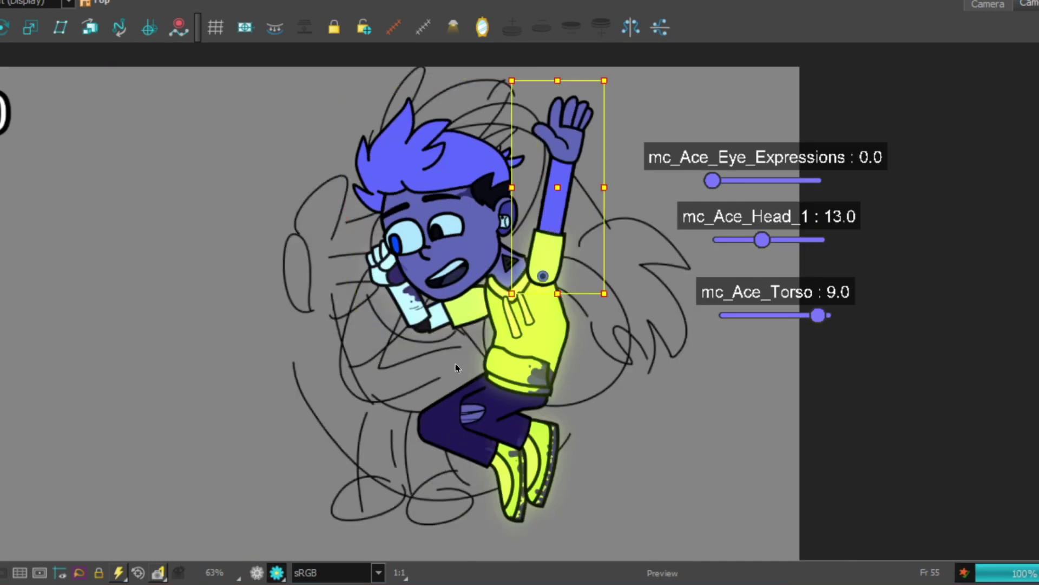
scroll(623, 87, up, 1)
drag(620, 88, 230, 410)
click(394, 322)
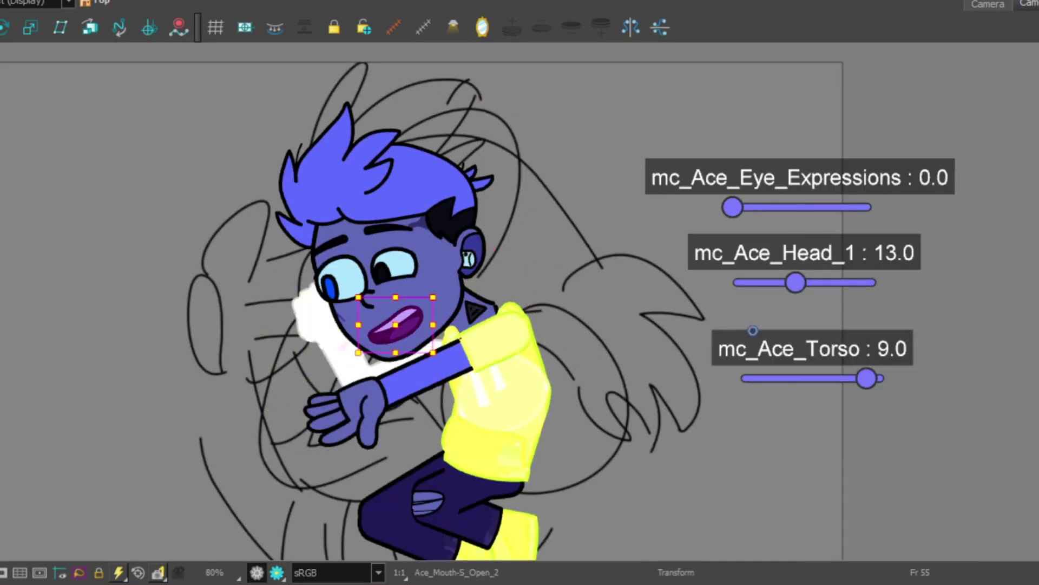
Bend Ace's near forearm upward, switch the hand to fist drawing 13, and raise the arm against the side of his head
click(346, 414)
drag(346, 415, 439, 270)
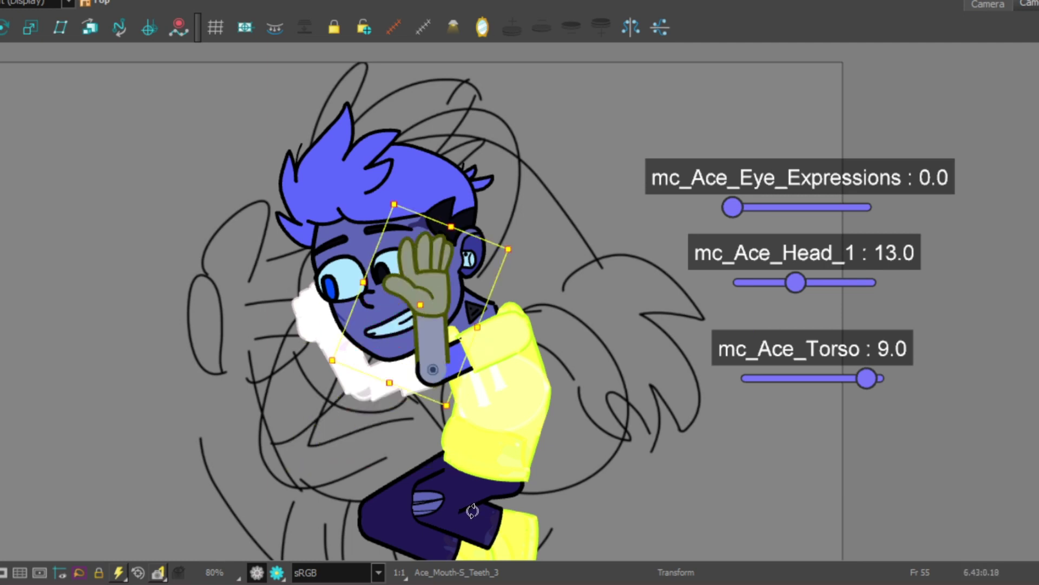
click(432, 287)
click(433, 346)
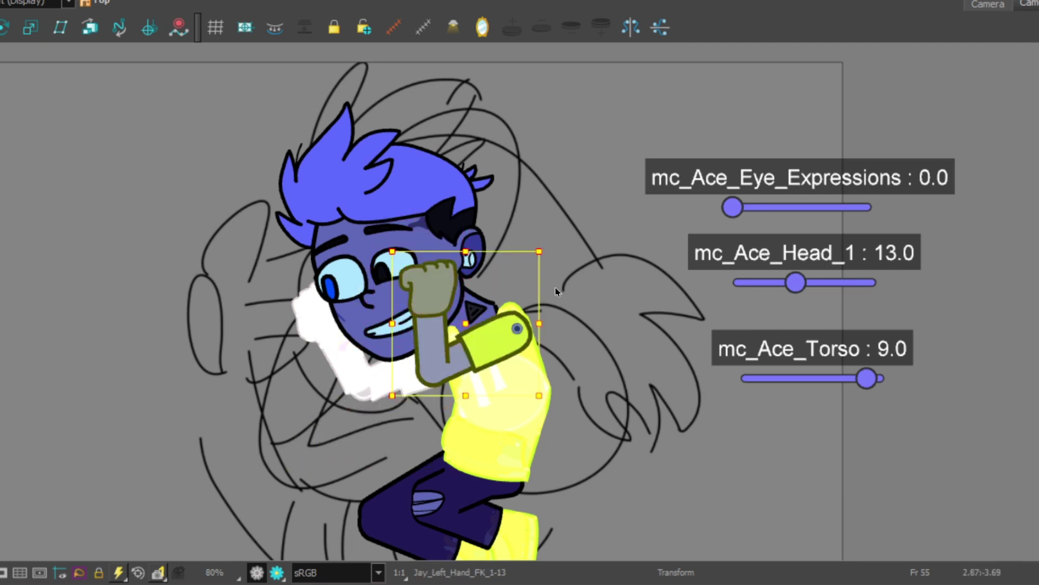
scroll(555, 276, up, 1)
drag(471, 281, 271, 276)
Adjust Ace's far hand and forearm on frame 55 so the fist sits just outside his cheek, checking against frame 57
scroll(427, 284, down, 2)
scroll(427, 284, up, 1)
key(])
key(])
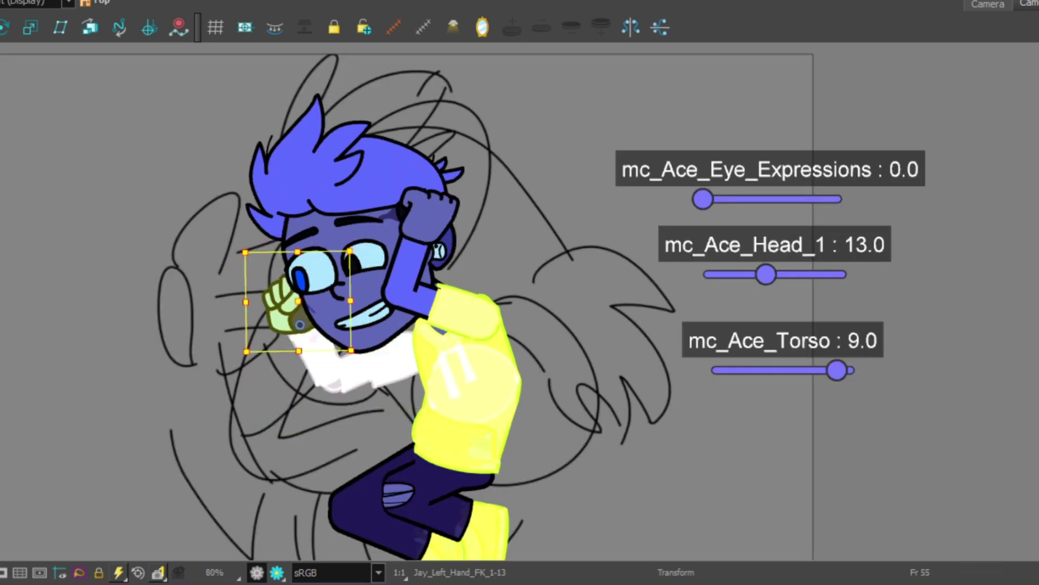
key(])
key(])
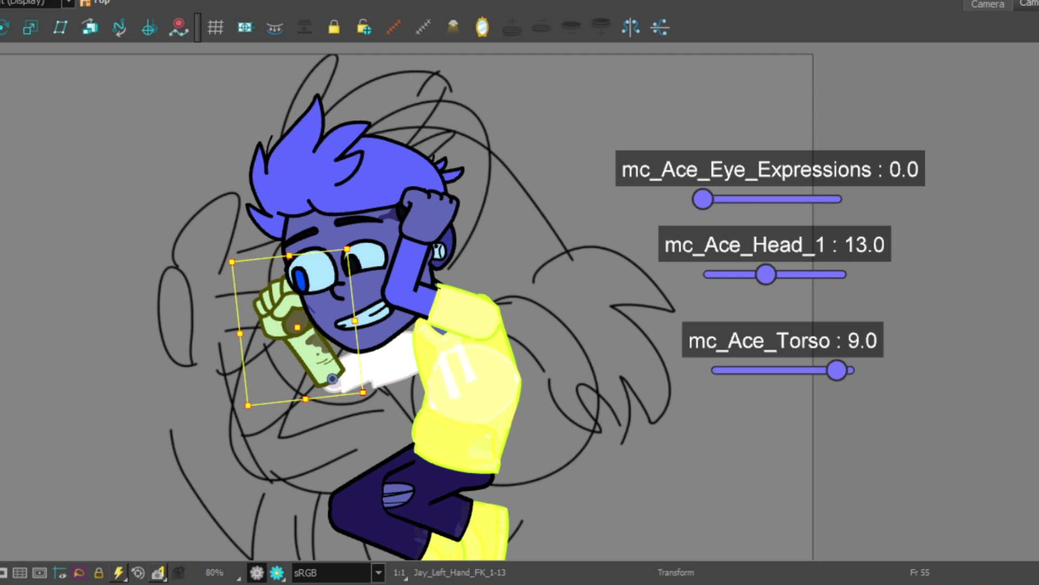
key(period)
key(period)
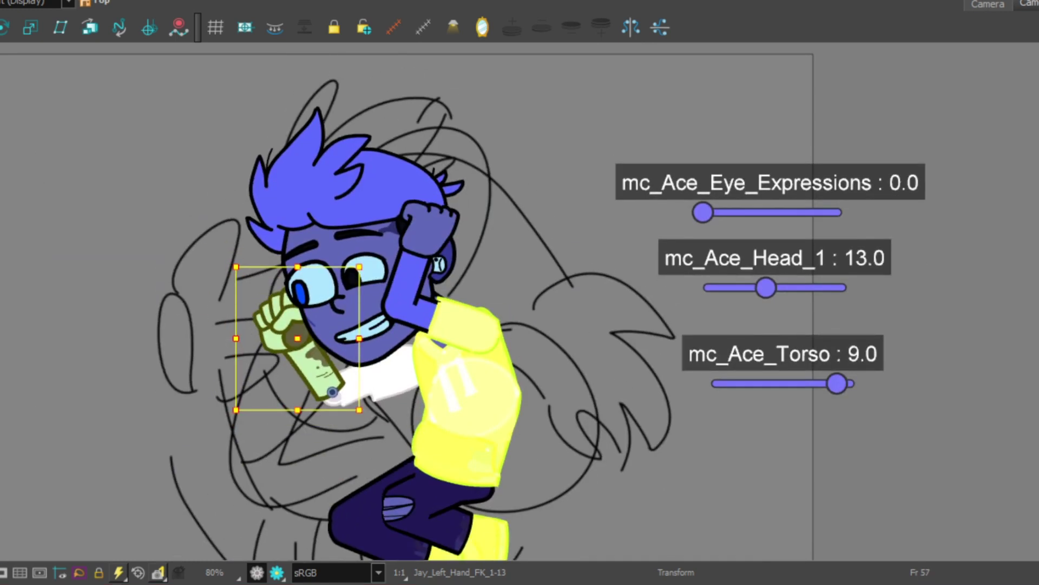
key(comma)
key(comma)
Rotate Ace's whole upper body forward on frame 55 so he curls over his tucked legs
key(b)
drag(175, 558, 411, 487)
scroll(410, 459, up, 2)
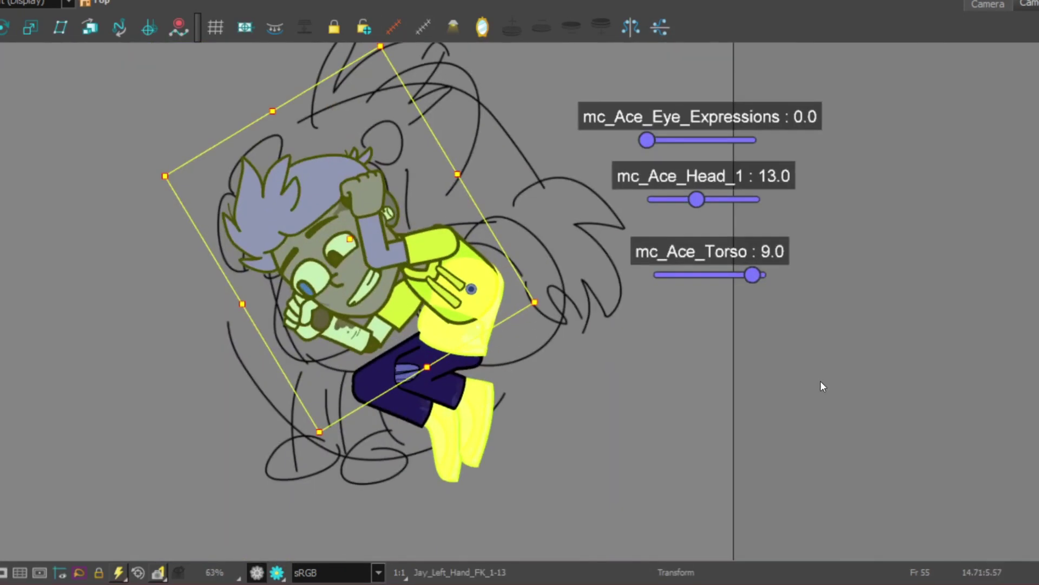
click(452, 298)
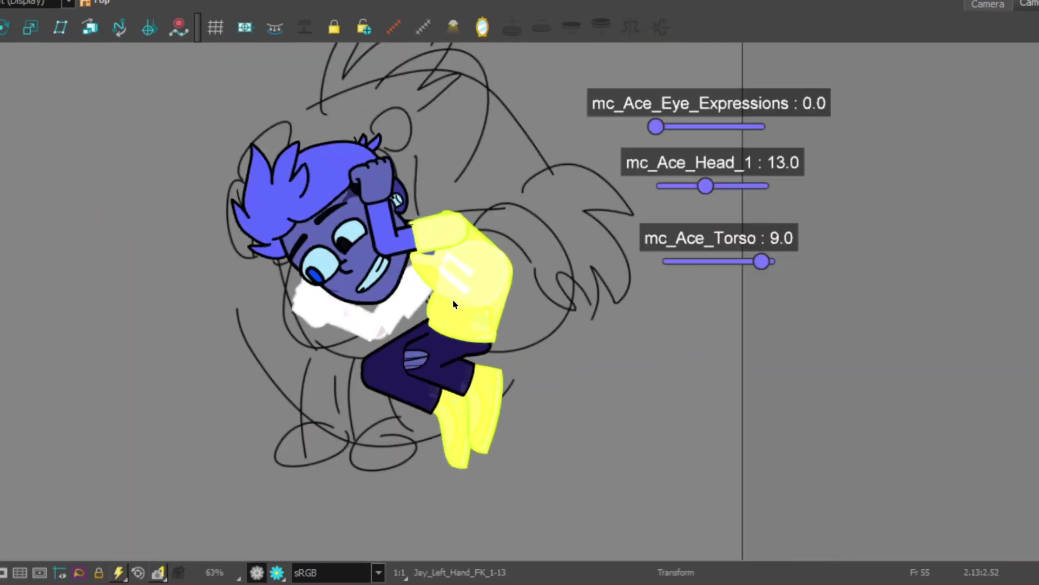
Nudge Ace's upper body over his belly on frame 55 to close the gap at the hoodie's waist
scroll(453, 299, up, 1)
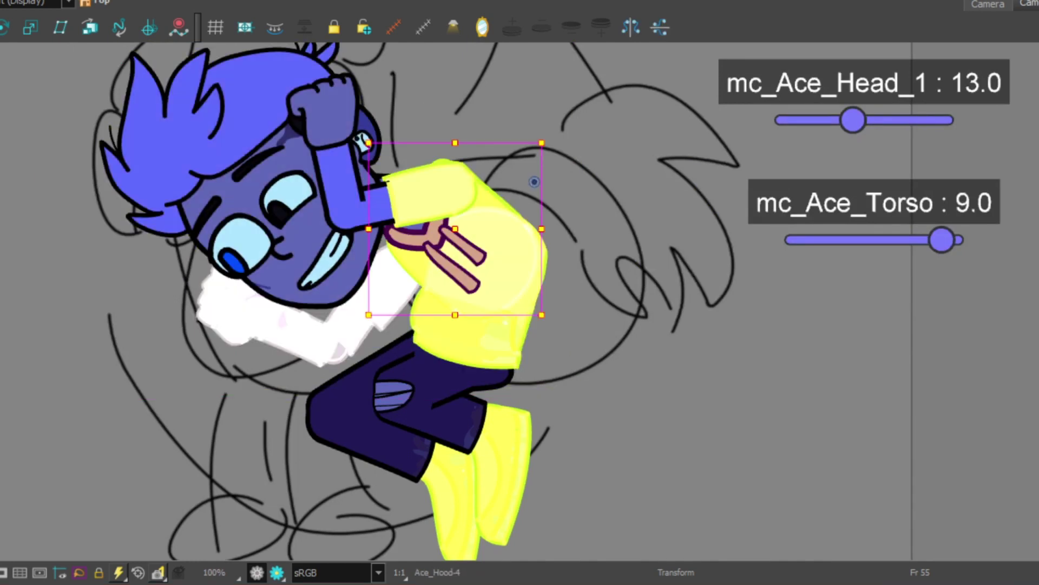
click(471, 304)
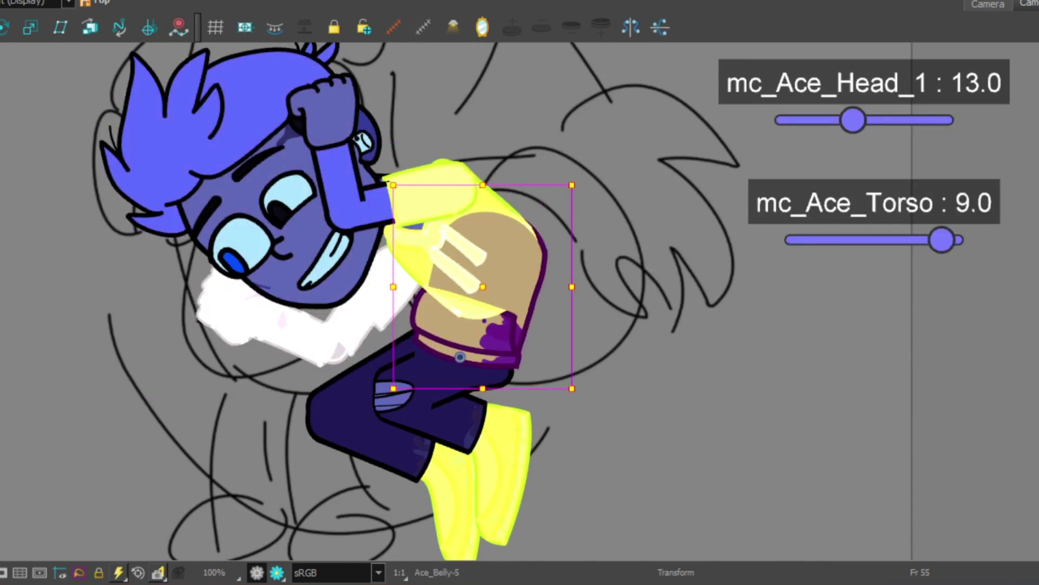
scroll(458, 319, up, 4)
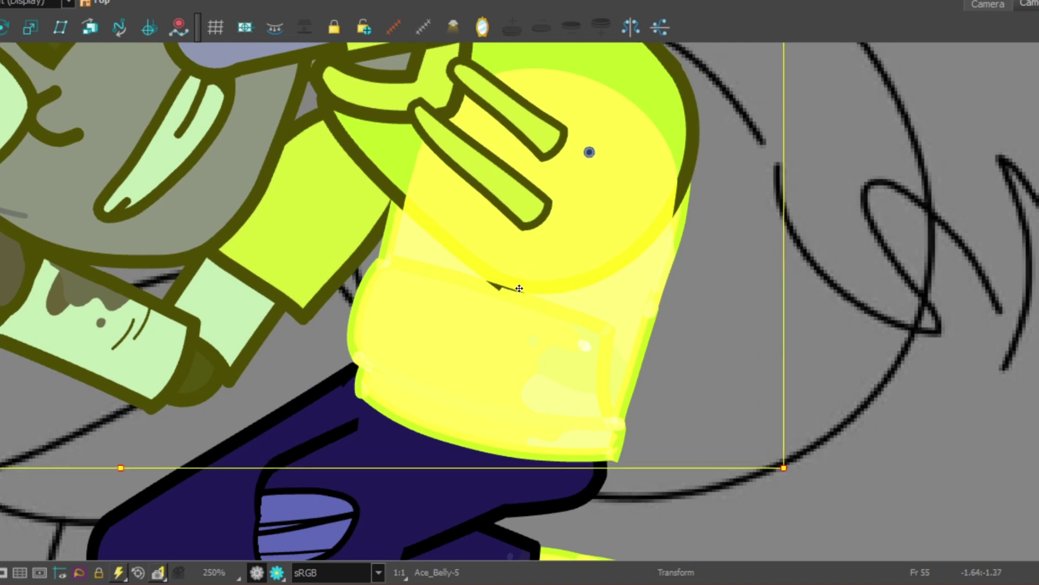
scroll(519, 288, down, 6)
scroll(523, 401, up, 5)
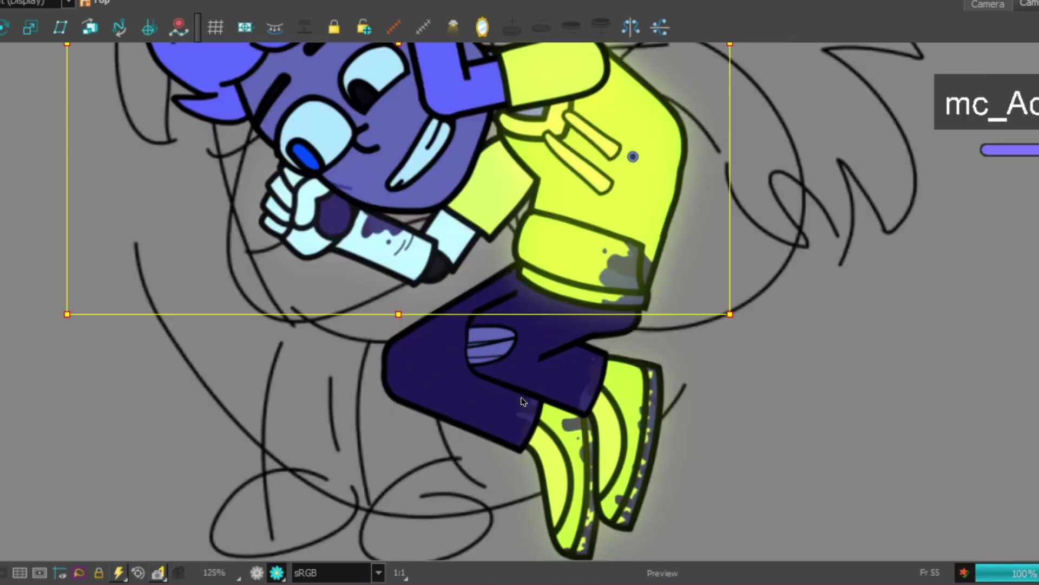
drag(536, 395, 481, 458)
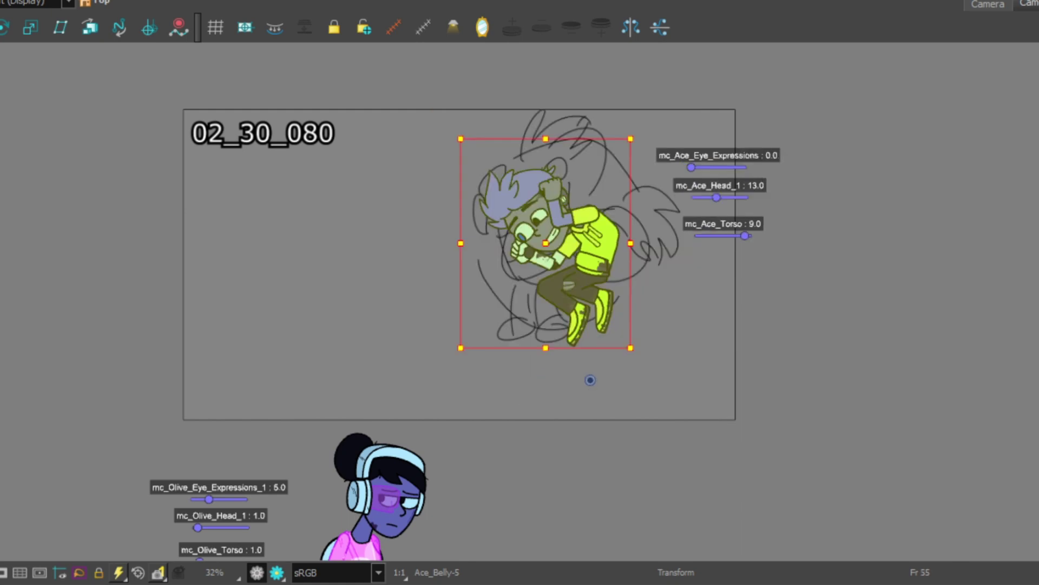
Squeeze Ace's eyes shut on frame 47 by setting the mc_Ace_Eye_Expressions control to 12
scroll(654, 147, up, 2)
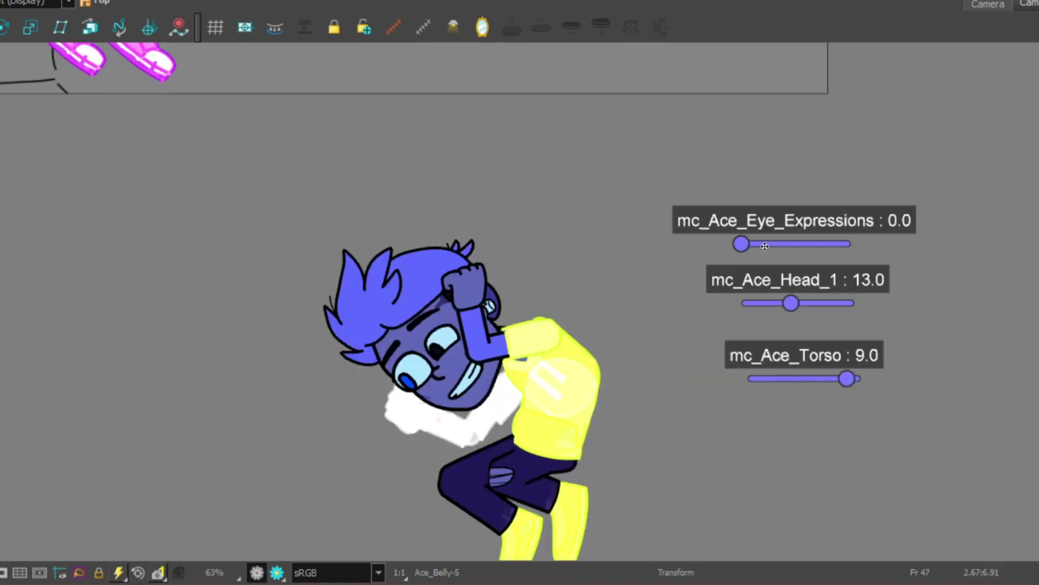
drag(742, 241, 833, 241)
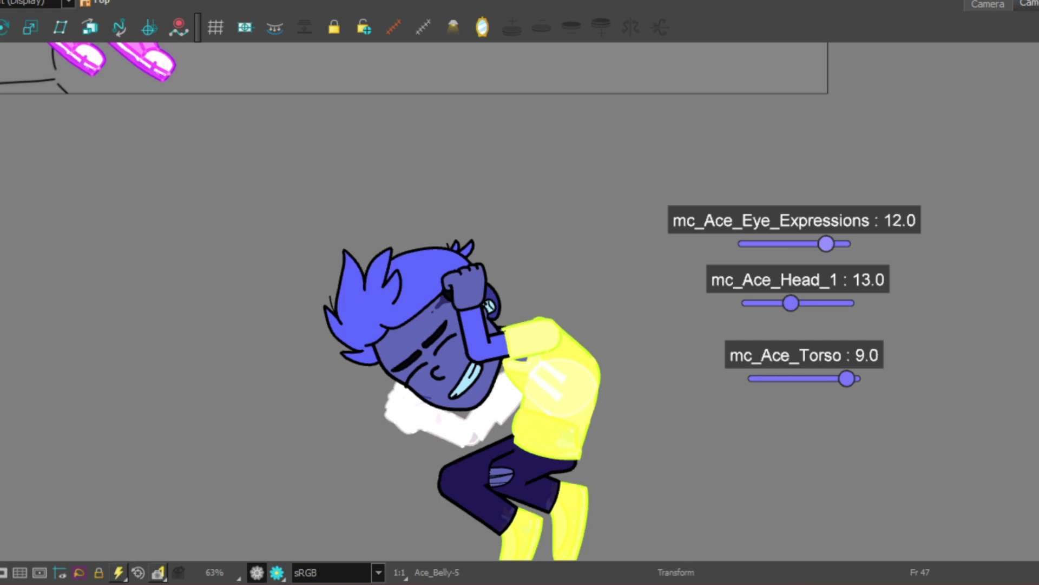
scroll(574, 365, down, 3)
key(Return)
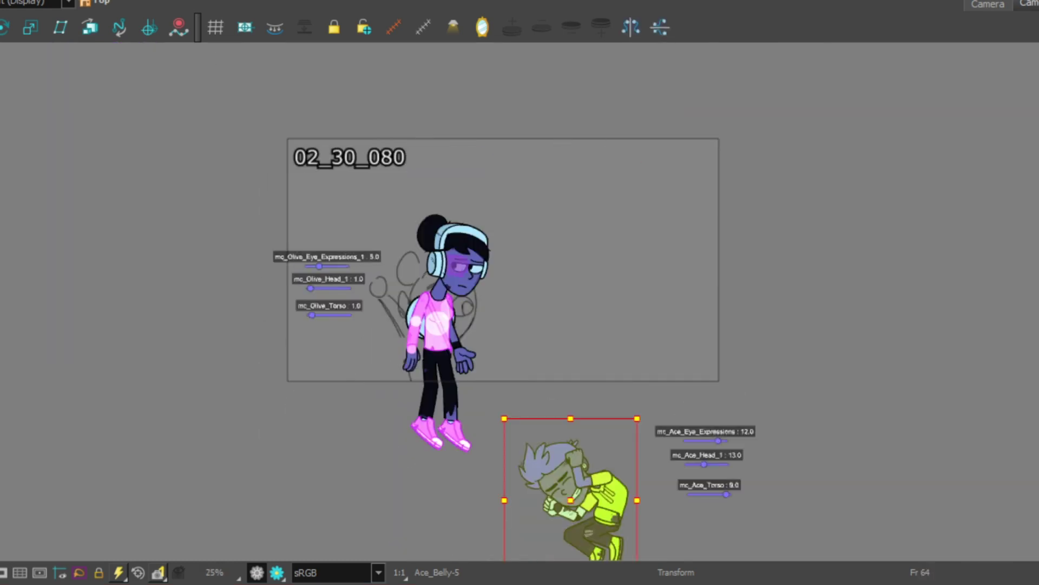
Move the pivot of the whole Ace rig onto the middle of his curled body on frame 64
drag(687, 332, 724, 181)
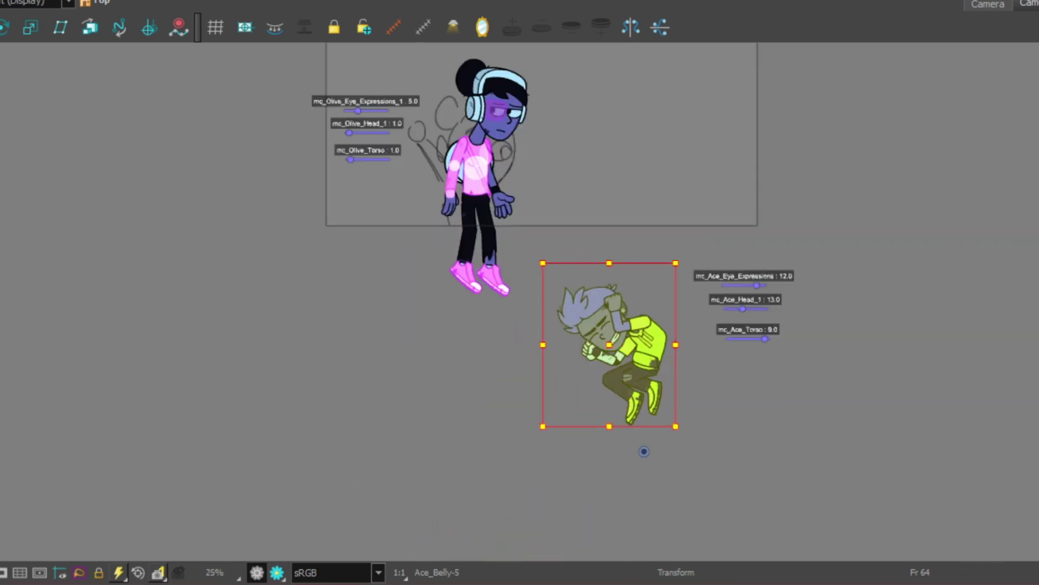
key(alt+2)
scroll(639, 453, up, 2)
key(shift+t)
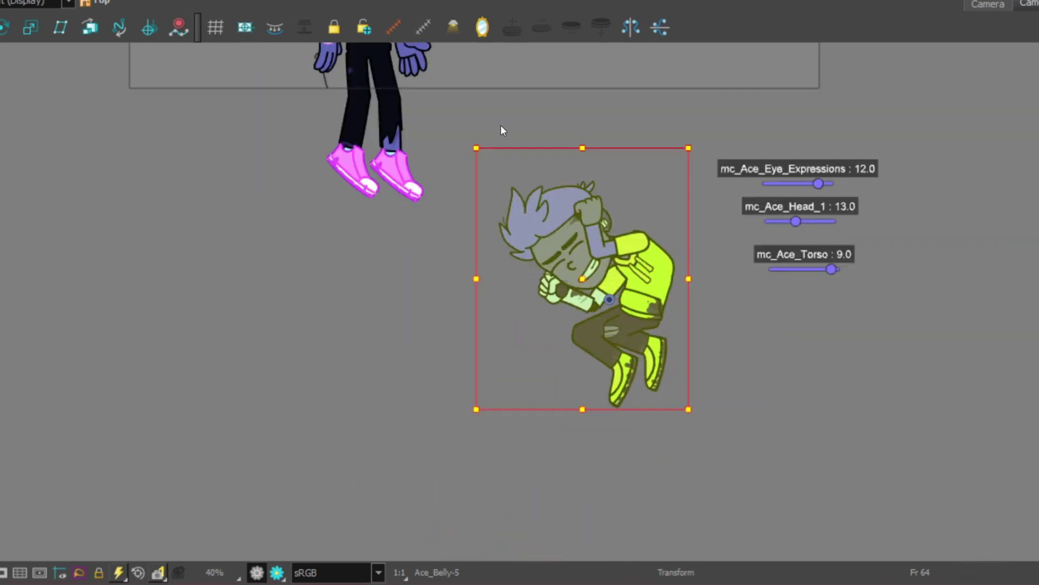
drag(650, 86, 580, 198)
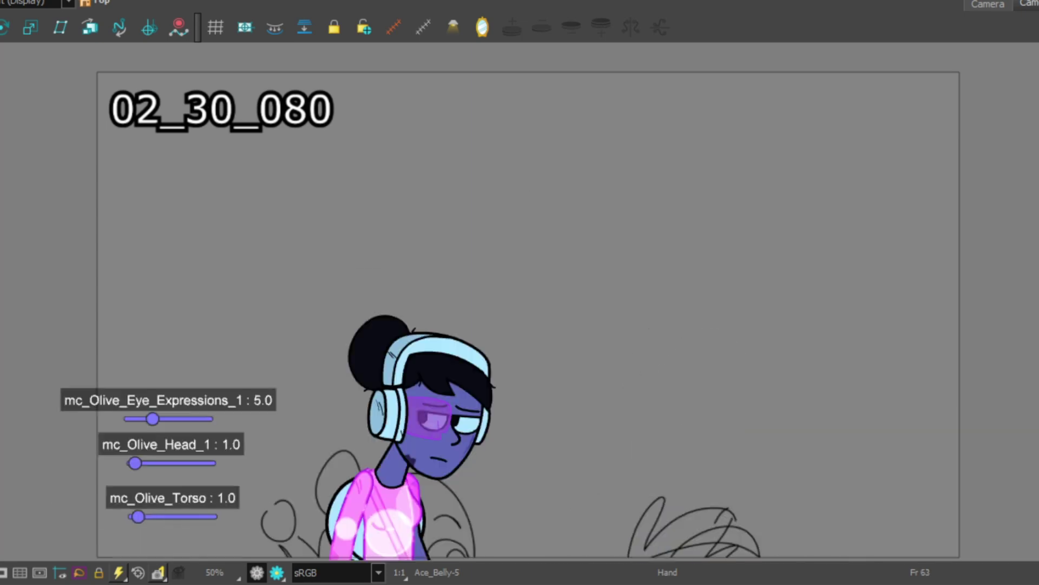
Try to stretch the sideways-turned Ace rig vertically on frame 63
scroll(668, 98, down, 2)
key(shift+t)
click(695, 421)
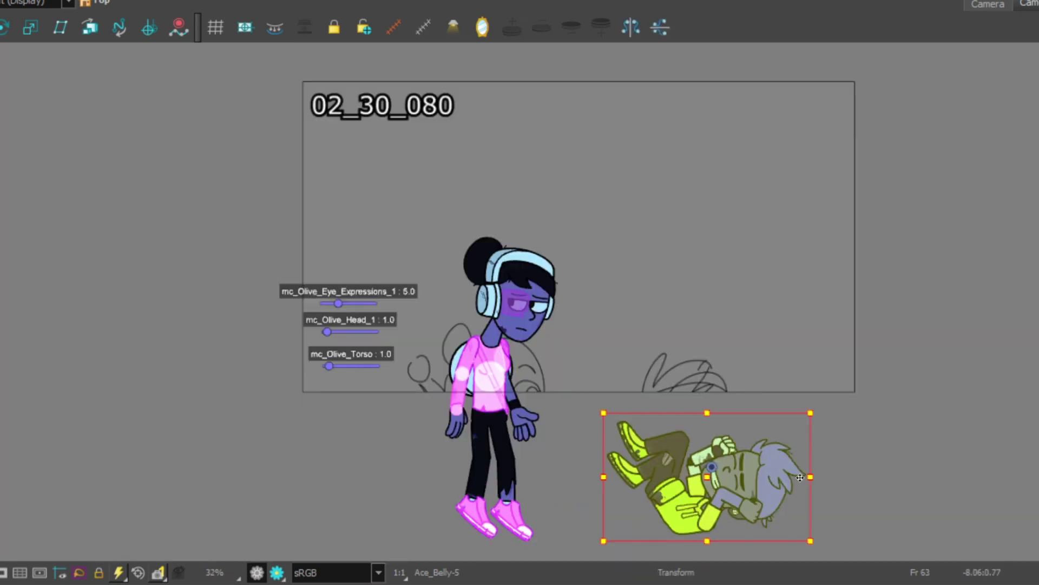
drag(710, 413, 709, 342)
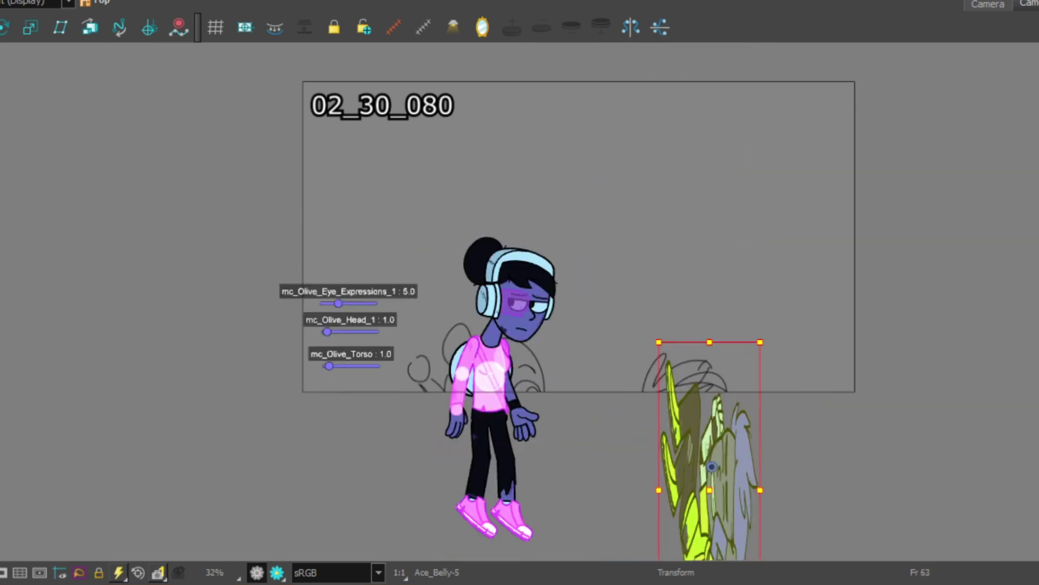
key(ctrl+z)
key(ctrl+z)
key(ctrl+z)
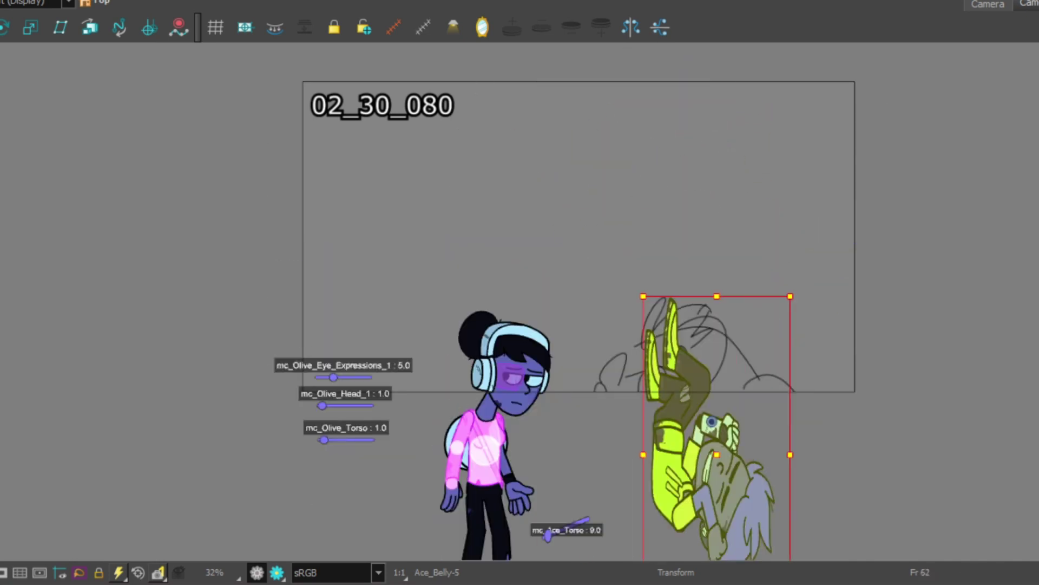
Step through Ace's tumbling rotation between frames 53 and 57, and review the earlier poses from frame 7 onward against the storyboard
scroll(731, 450, down, 1)
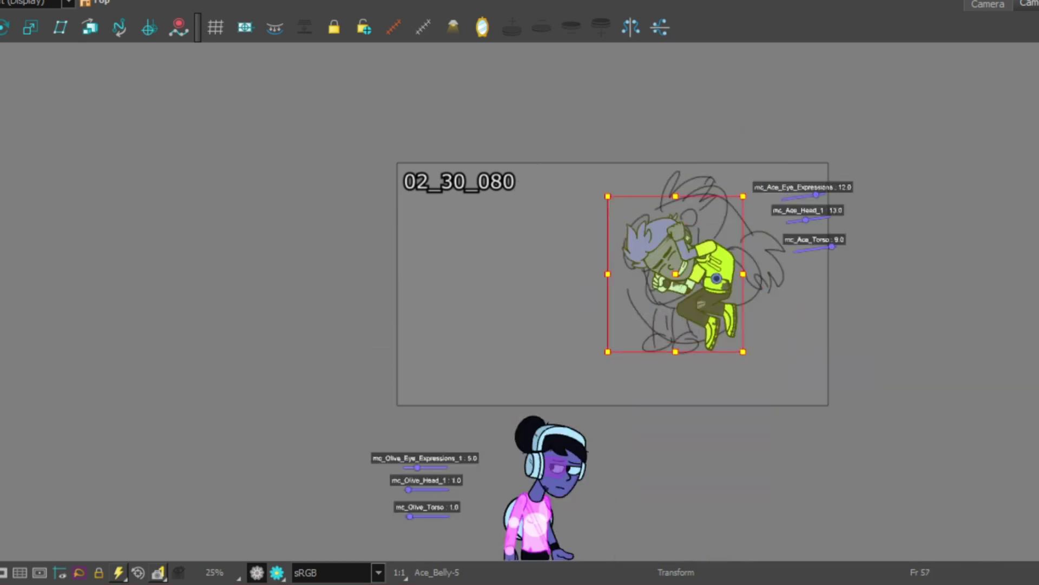
key(comma)
key(comma)
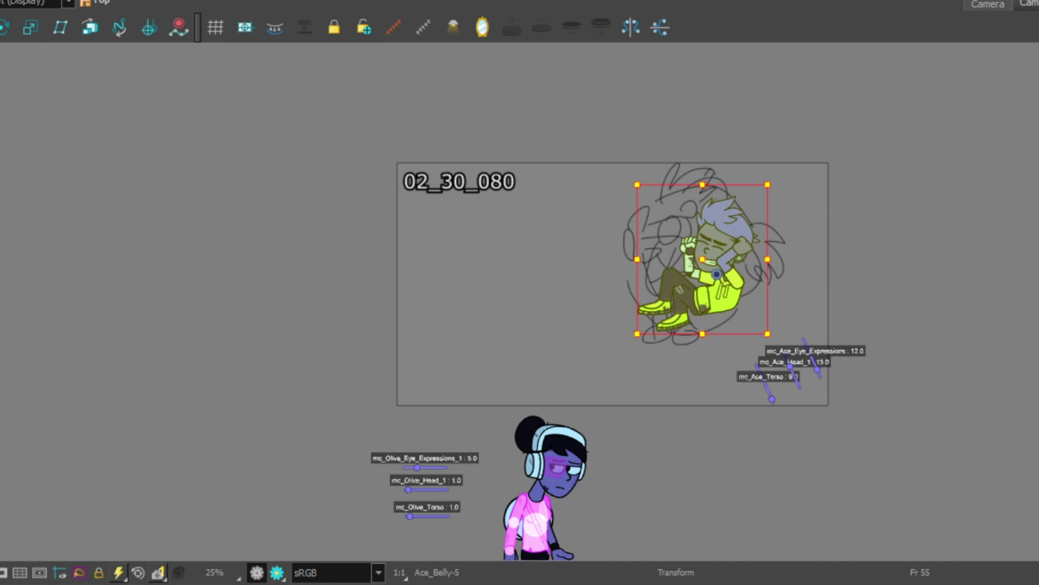
key(comma)
key(comma)
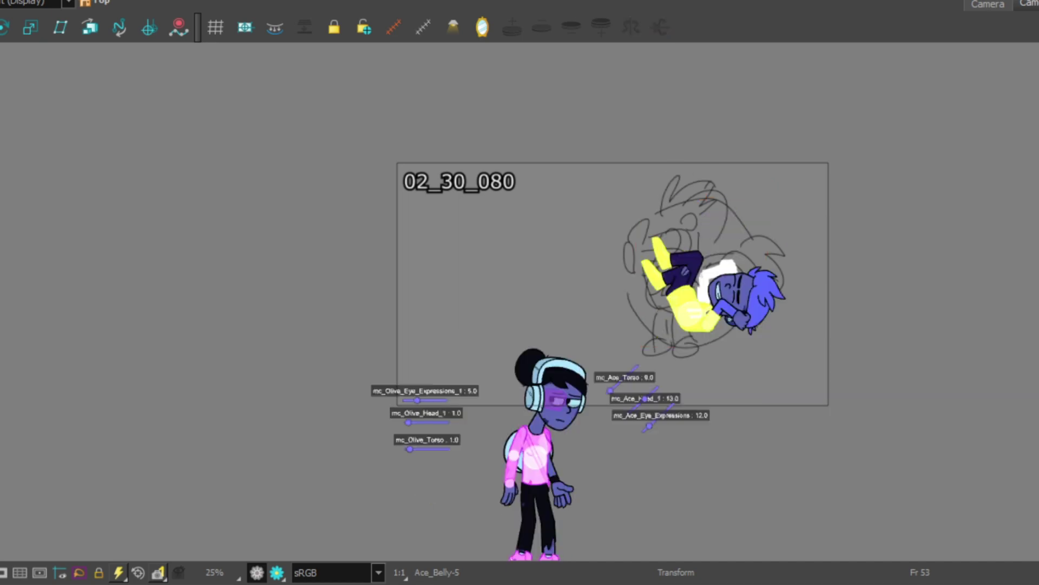
key(period)
key(period)
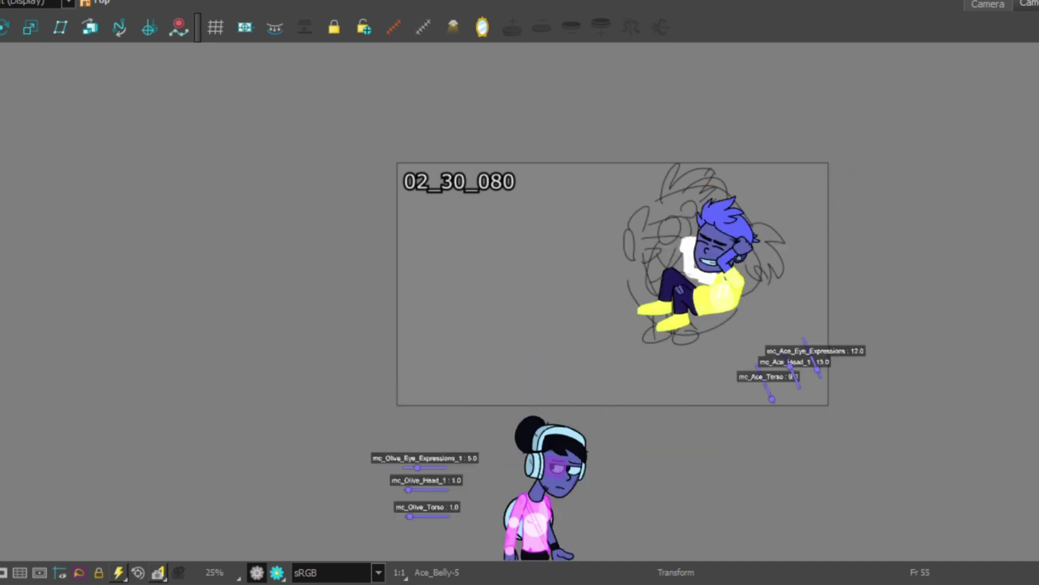
key(4)
key(5)
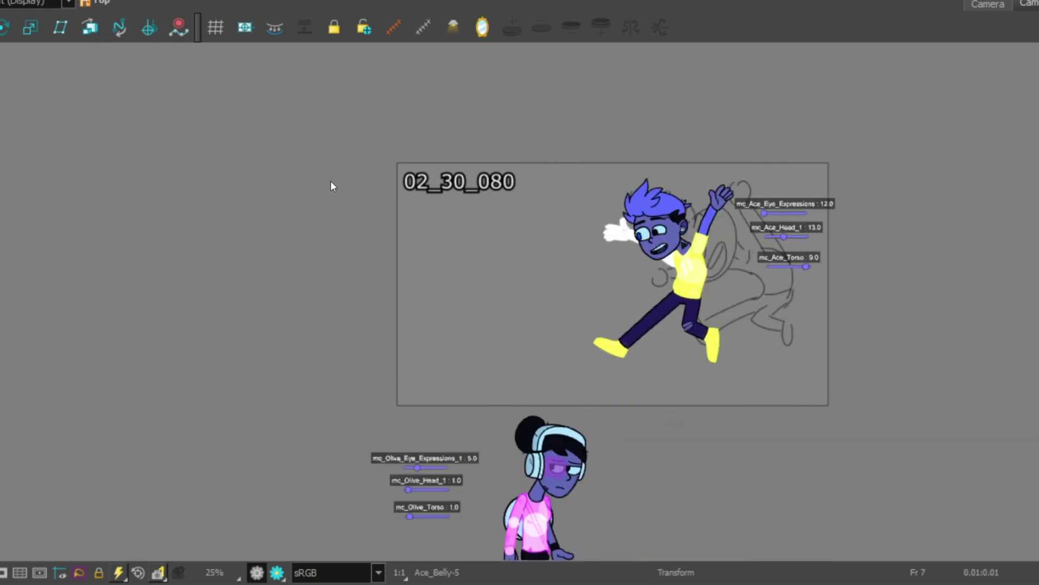
scroll(724, 222, up, 2)
drag(367, 306, 406, 250)
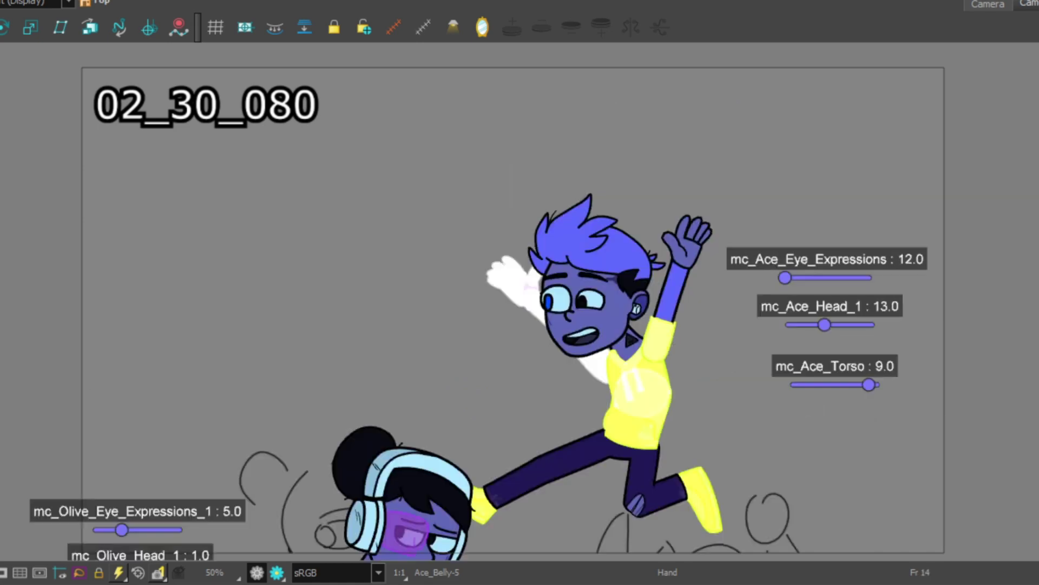
scroll(400, 364, down, 1)
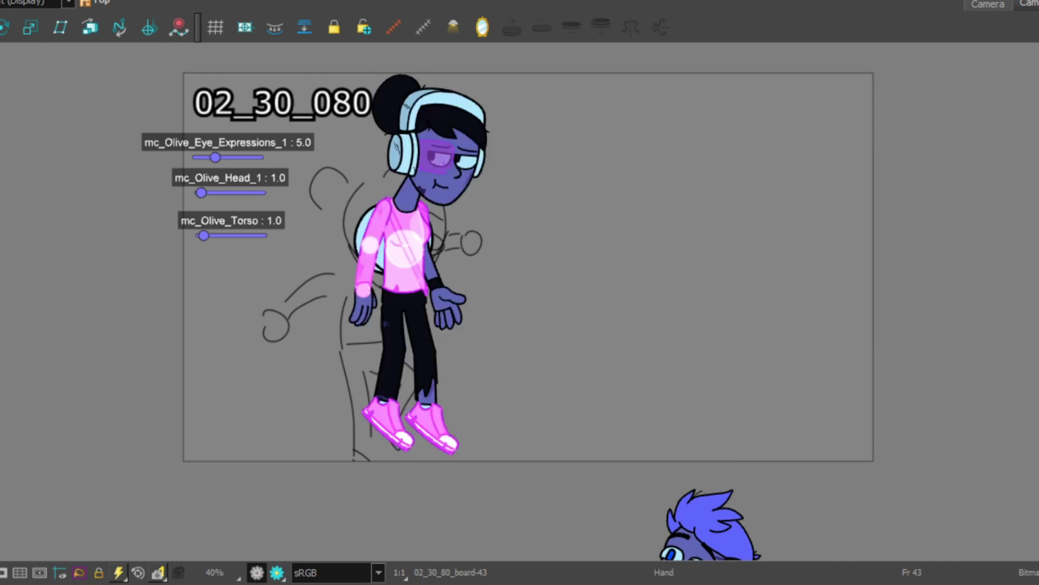
Shift both of Olive's pupils to the far side of her eyes on frame 43 so she glances ahead
scroll(452, 148, up, 8)
key(shift+t)
click(325, 216)
mouse_move(325, 216)
mouse_down()
mouse_move(482, 249)
mouse_move(478, 274)
mouse_up()
key(Escape)
click(617, 274)
scroll(543, 211, down, 5)
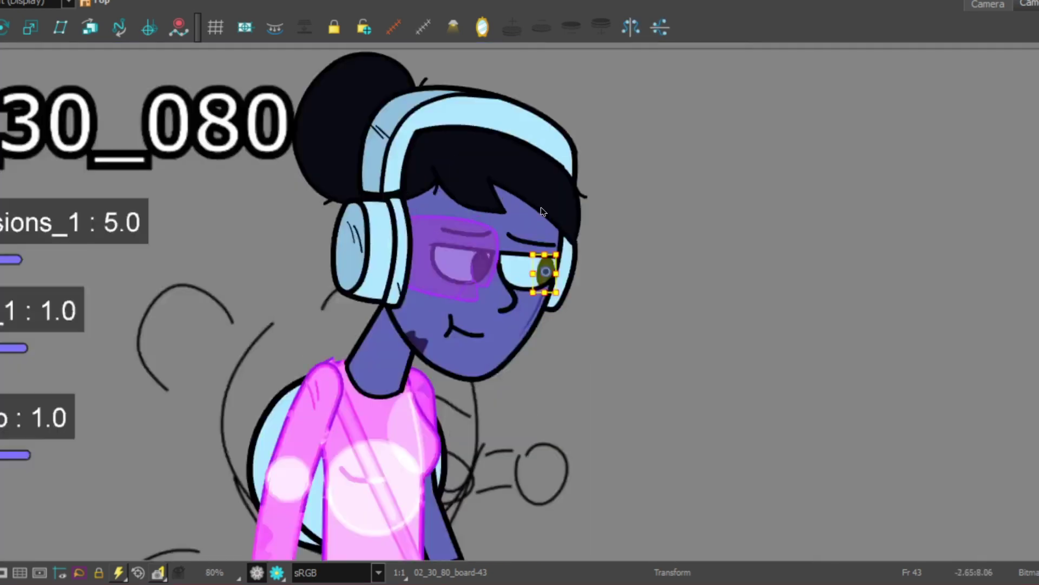
Switch both of Olive's eyebrows to drawing 2 and adjust their placement above her eyes on frame 43
scroll(543, 211, up, 2)
click(470, 238)
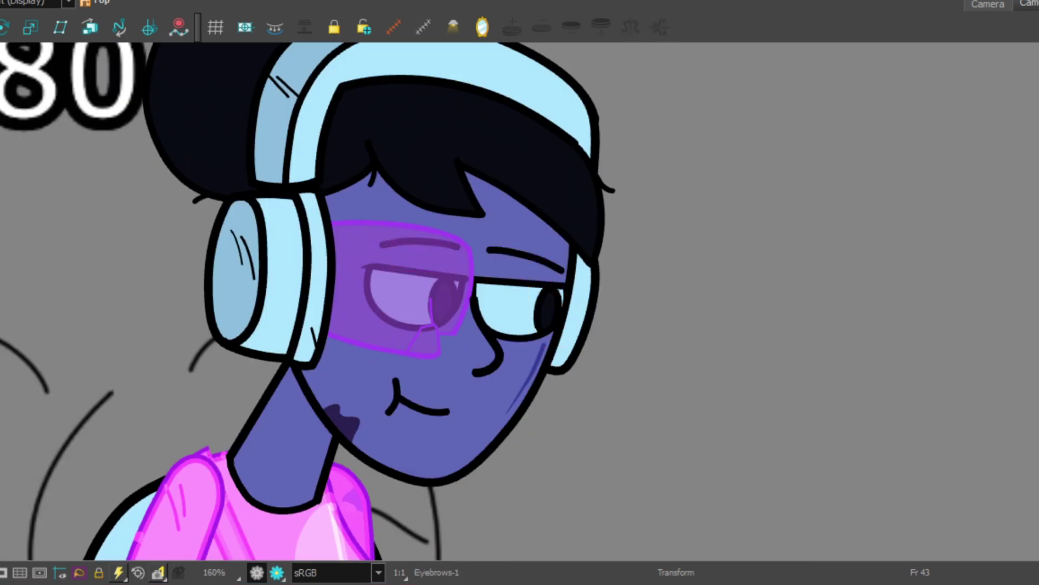
scroll(433, 243, up, 3)
click(419, 244)
scroll(433, 243, down, 3)
click(420, 244)
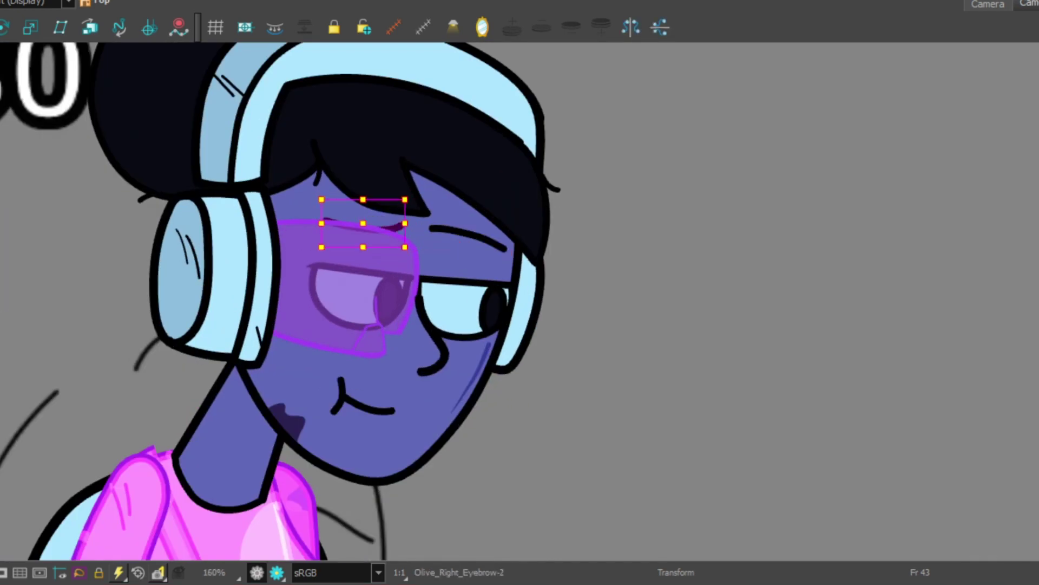
scroll(596, 200, up, 2)
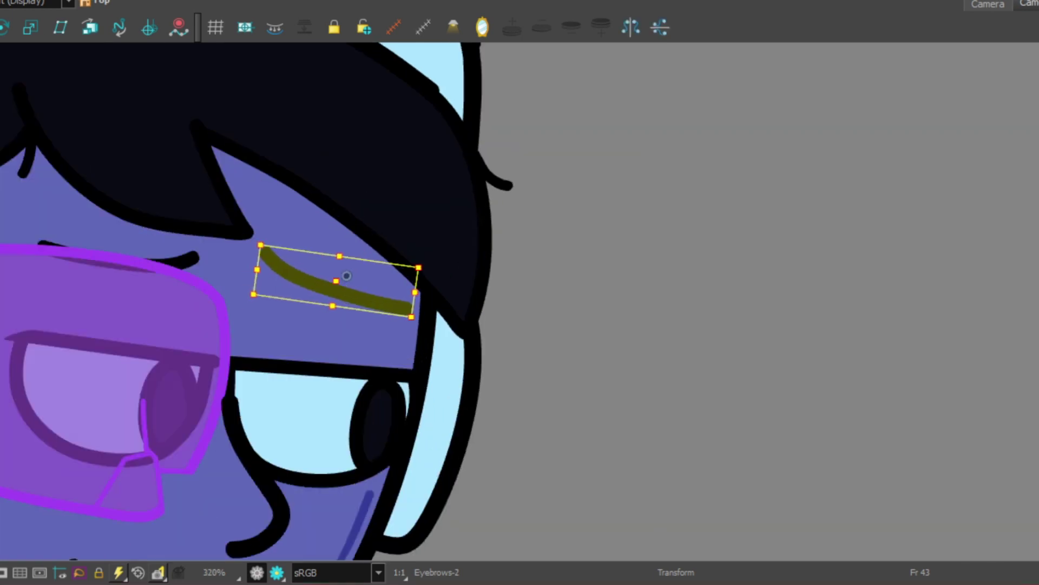
scroll(401, 157, down, 2)
drag(401, 158, 379, 173)
scroll(459, 203, down, 2)
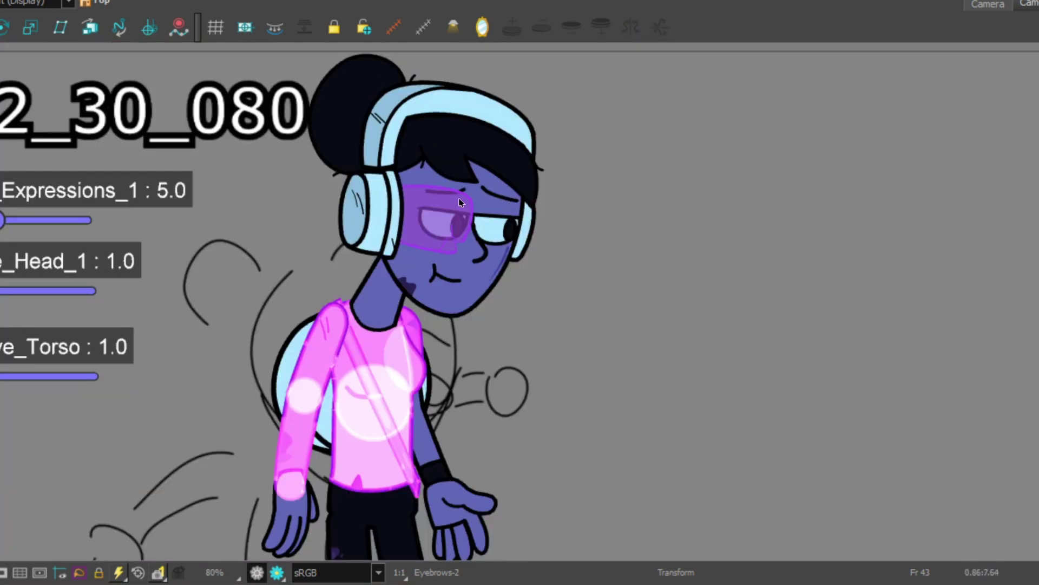
Raise Olive's far arm out in front of her on frame 43 and switch that hand to drawing 26
scroll(459, 203, down, 2)
click(466, 347)
scroll(538, 218, up, 1)
drag(495, 427, 650, 129)
key(b)
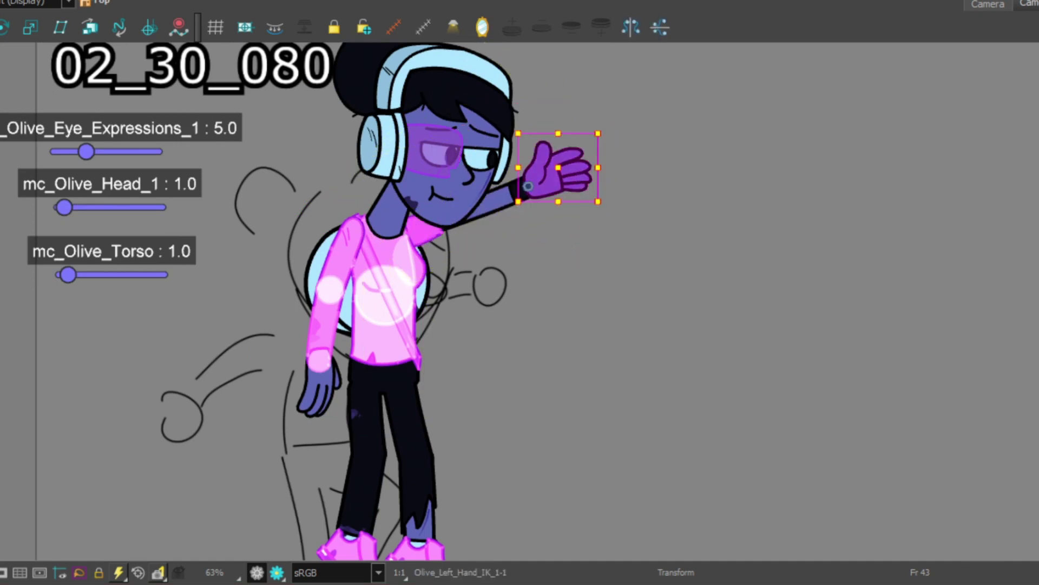
key([)
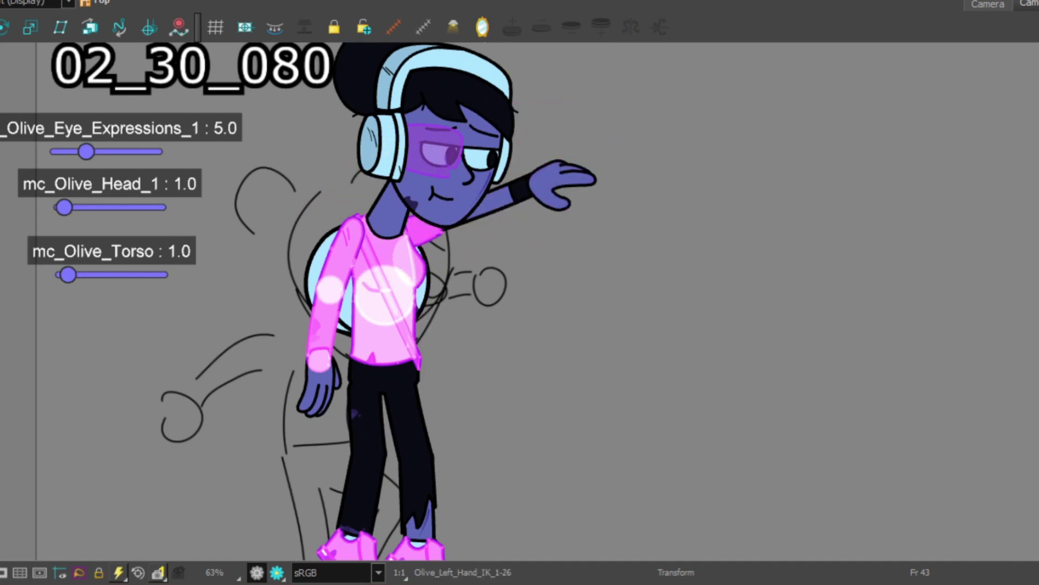
Swing Olive's near arm out behind her with a bent elbow and switch that hand to drawing 26
key(shift+b)
drag(325, 428, 270, 429)
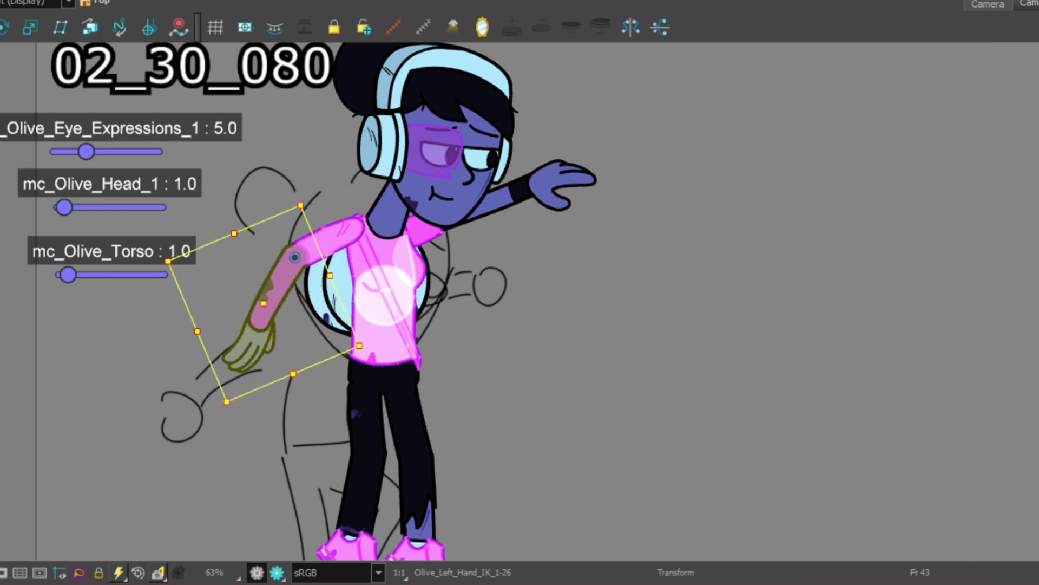
key(b)
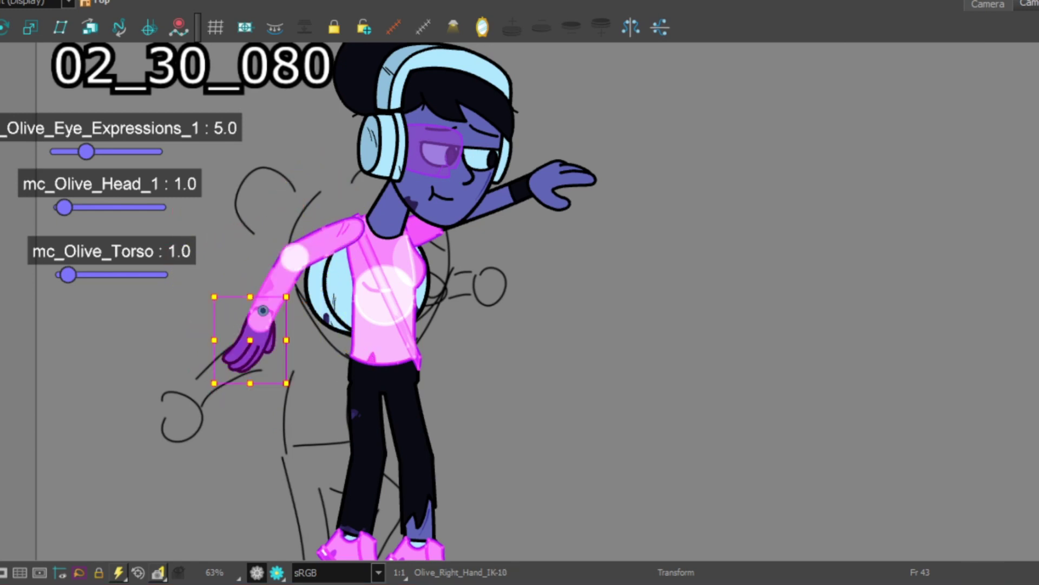
Lift and bend Olive's far leg at the knee on frame 43 so the foot hangs in front, undoing the last adjustments
click(403, 444)
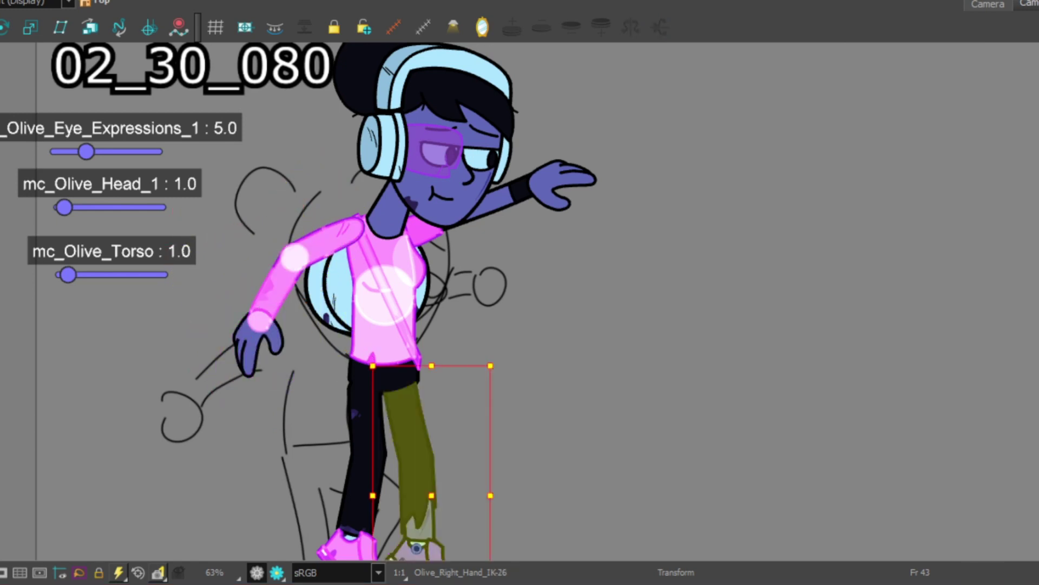
scroll(412, 379, up, 3)
drag(336, 282, 437, 266)
scroll(427, 258, up, 3)
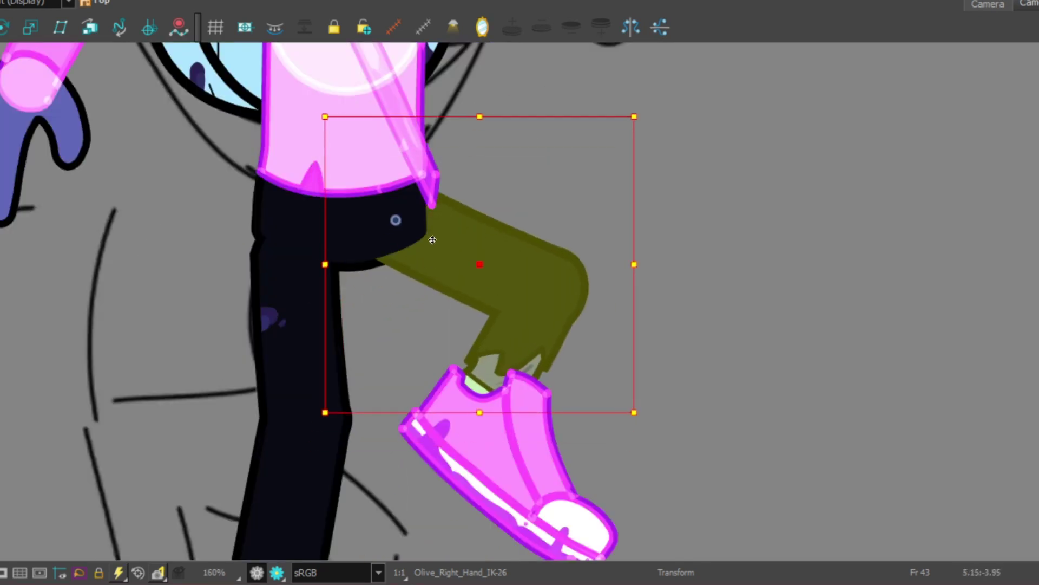
scroll(649, 394, down, 3)
drag(650, 395, 520, 292)
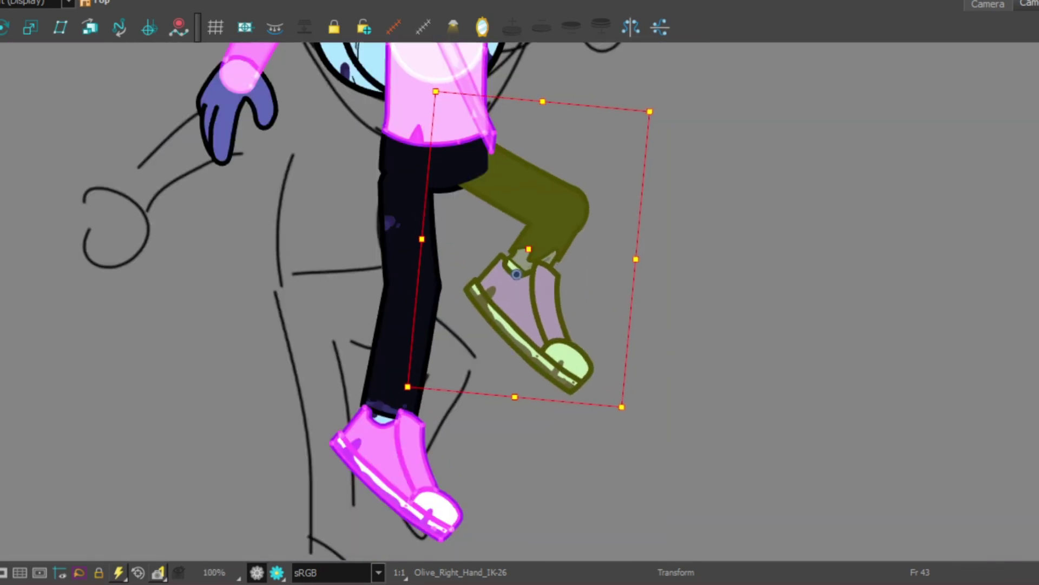
key(ctrl+z)
key(ctrl+z)
scroll(403, 454, down, 3)
scroll(403, 454, down, 1)
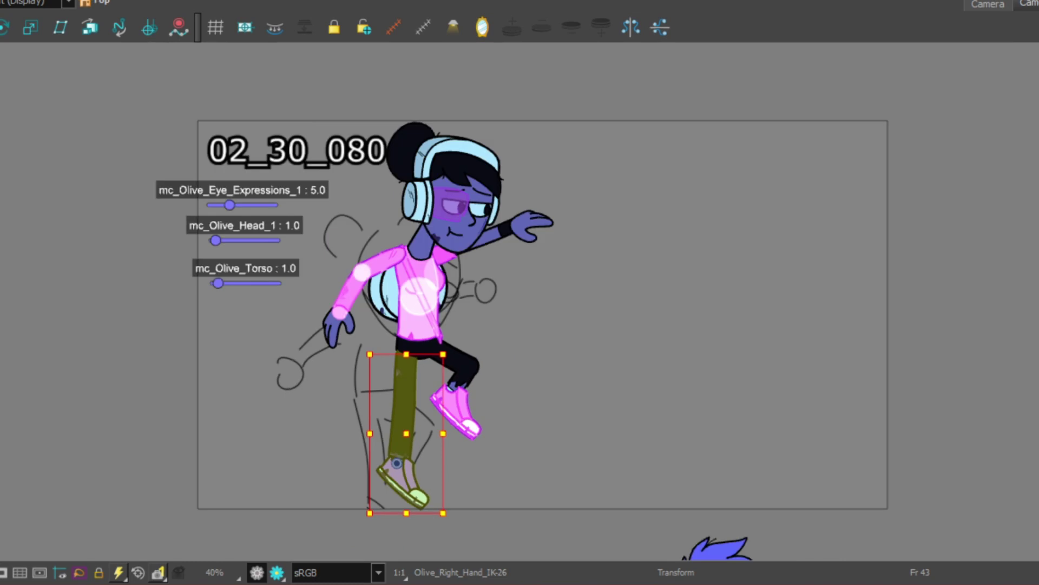
Rotate Olive's outstretched far arm slightly higher from the shoulder on frame 43
scroll(495, 238, up, 3)
click(541, 228)
drag(630, 180, 605, 156)
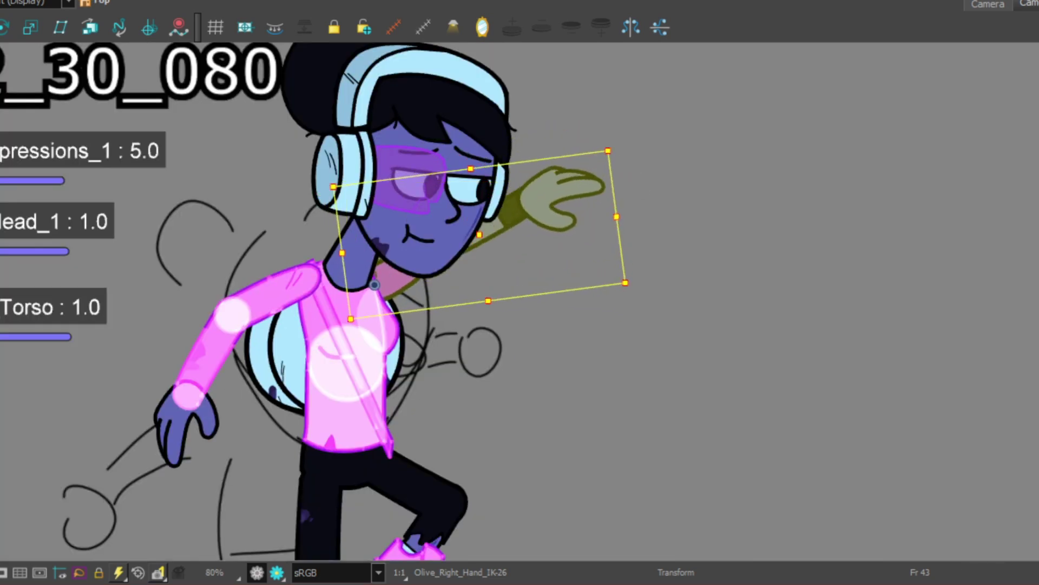
Compare Olive's full pose on frame 43 with the storyboard sketch, select her whole rig and go to frame 54
click(538, 155)
scroll(518, 238, down, 4)
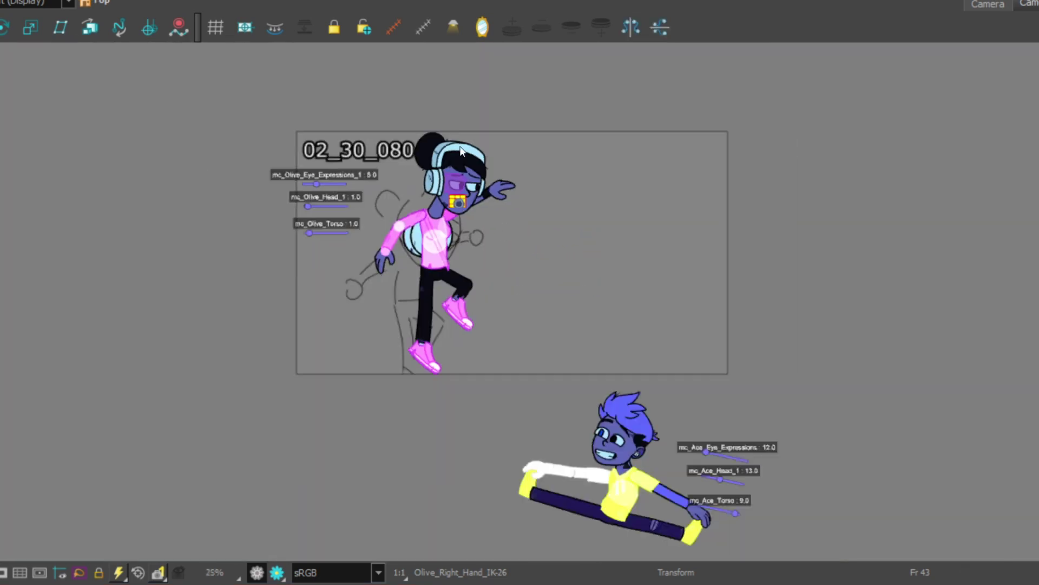
scroll(461, 151, up, 6)
scroll(487, 173, down, 8)
scroll(514, 189, up, 2)
click(514, 190)
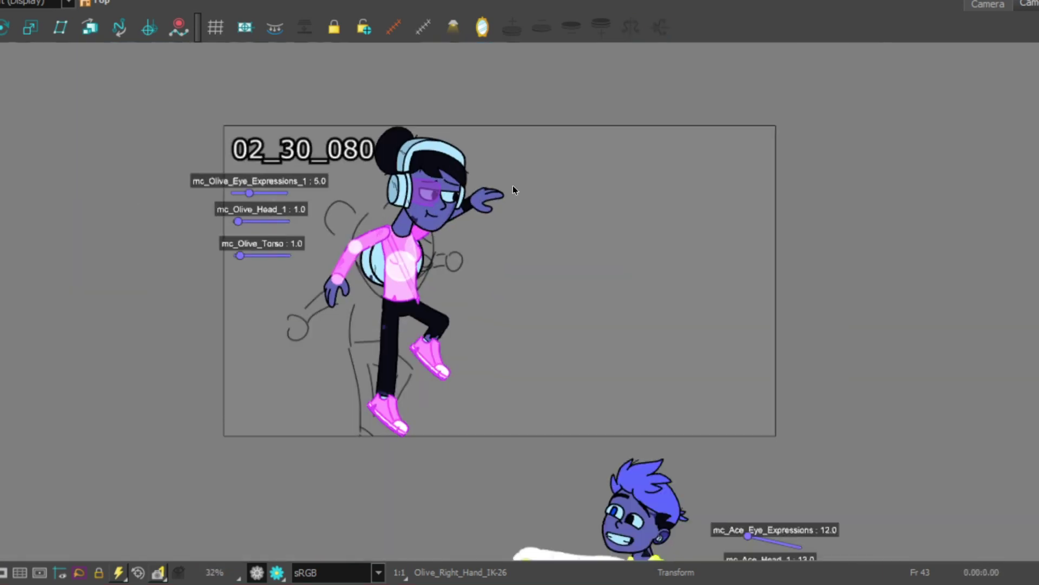
click(399, 413)
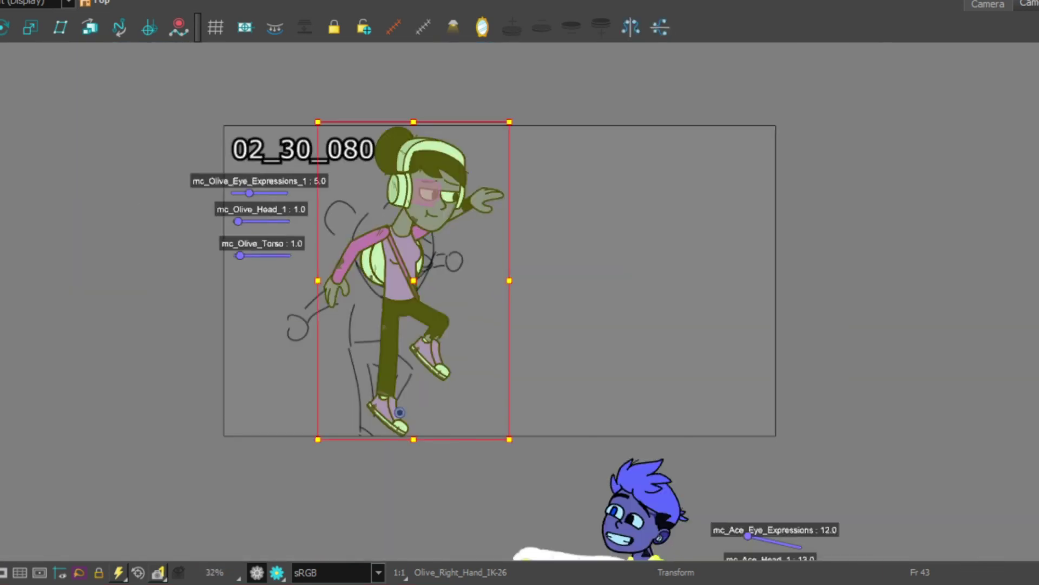
key(Return)
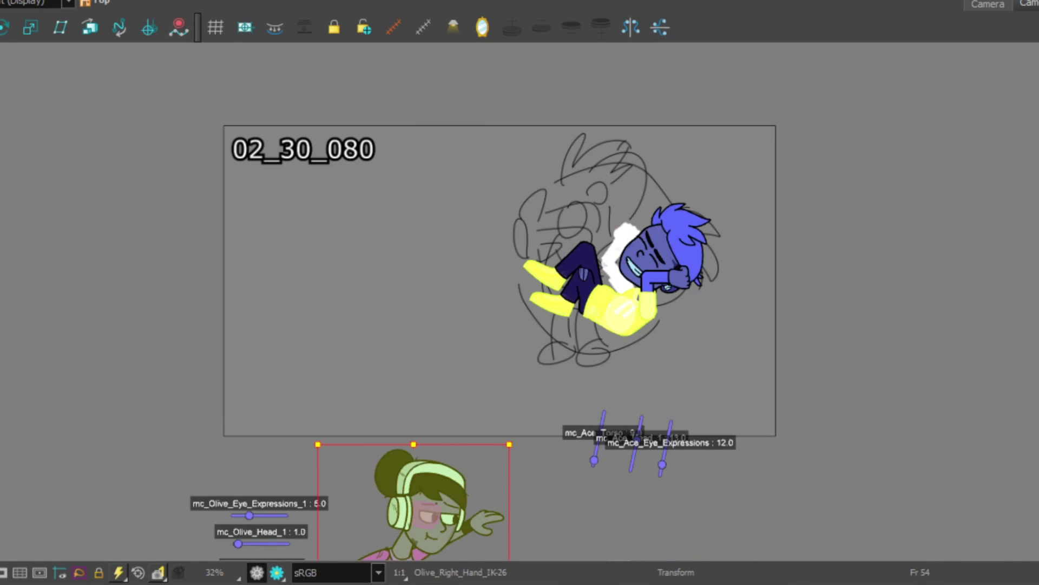
Tilt Olive's head forward and rotate her upper body slightly on frame 40
click(423, 254)
scroll(500, 279, up, 1)
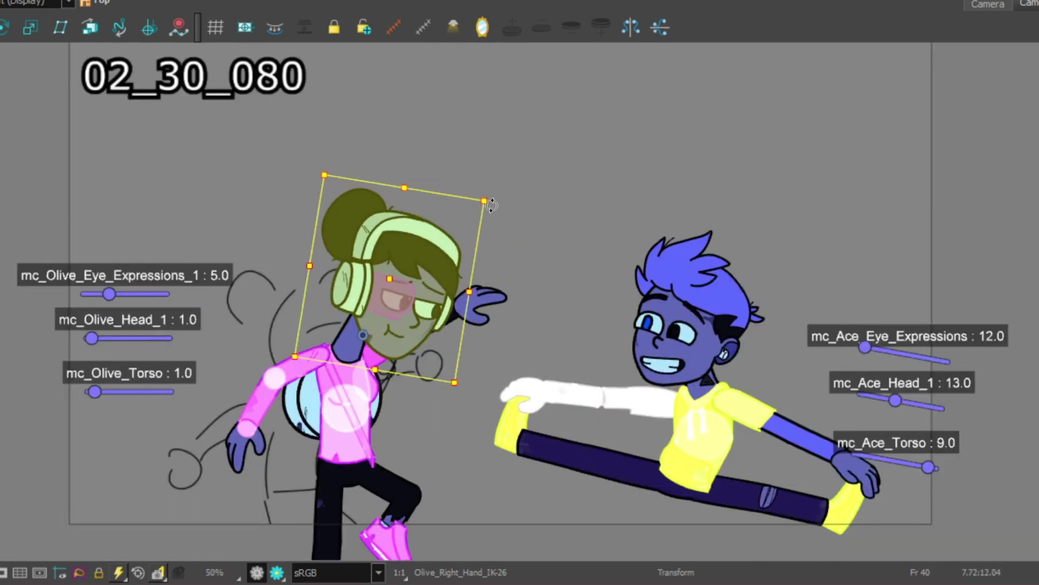
key(b)
key(b)
key(b)
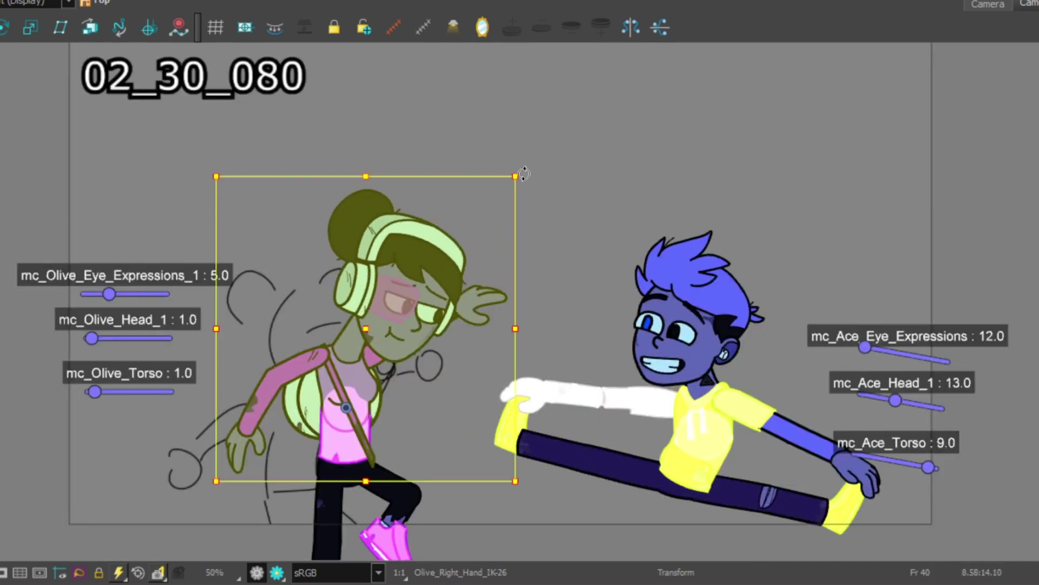
key(shift+b)
scroll(383, 483, up, 1)
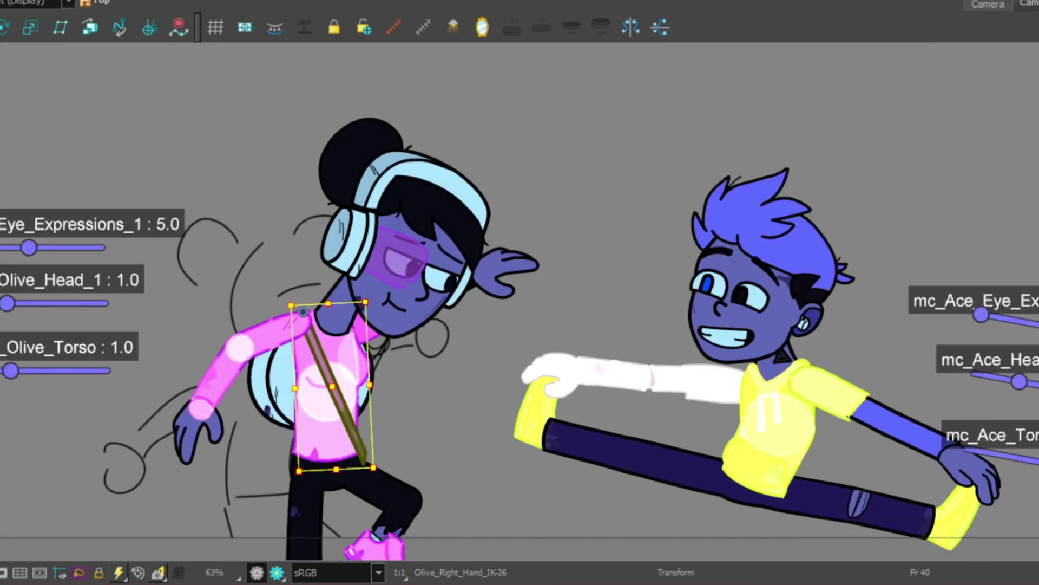
Lower Olive's far forearm and swing her near forearm down closer to her body on frame 40
key(shift+b)
key(shift+b)
key(shift+b)
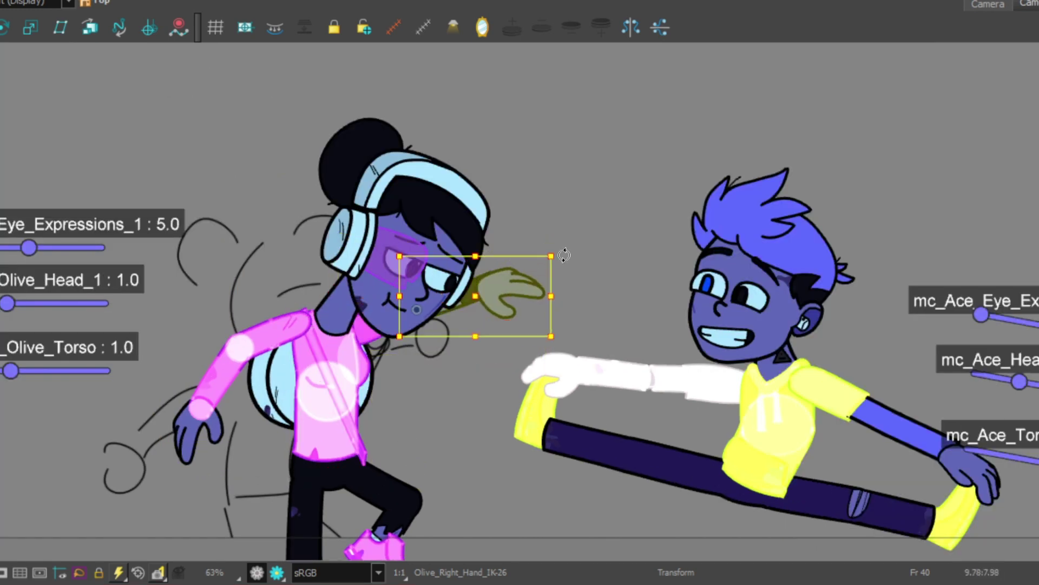
key(slash)
key(shift+b)
key(shift+b)
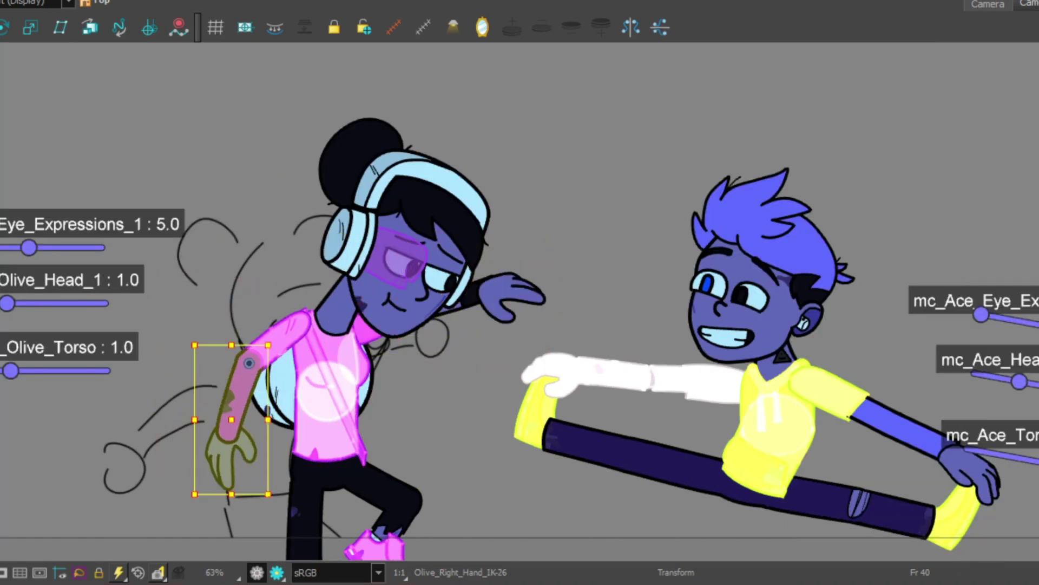
key(shift+b)
Lower Olive's far foot on frame 43 so that leg bends less at the knee
scroll(346, 433, up, 2)
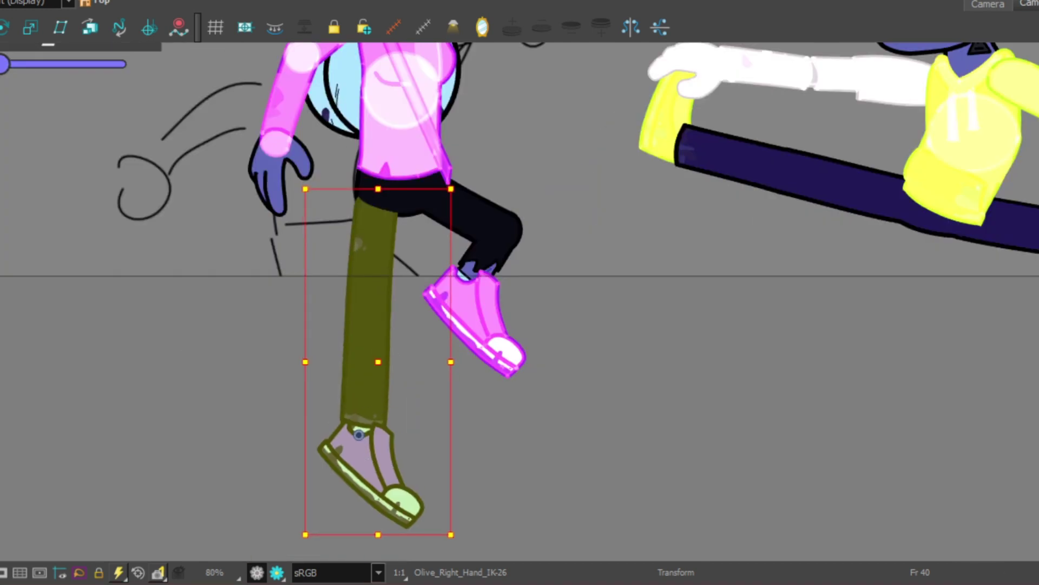
click(408, 423)
scroll(408, 424, down, 5)
scroll(408, 423, up, 5)
key(period)
key(period)
key(period)
key(period)
key(period)
key(period)
key(period)
key(period)
key(period)
key(period)
key(period)
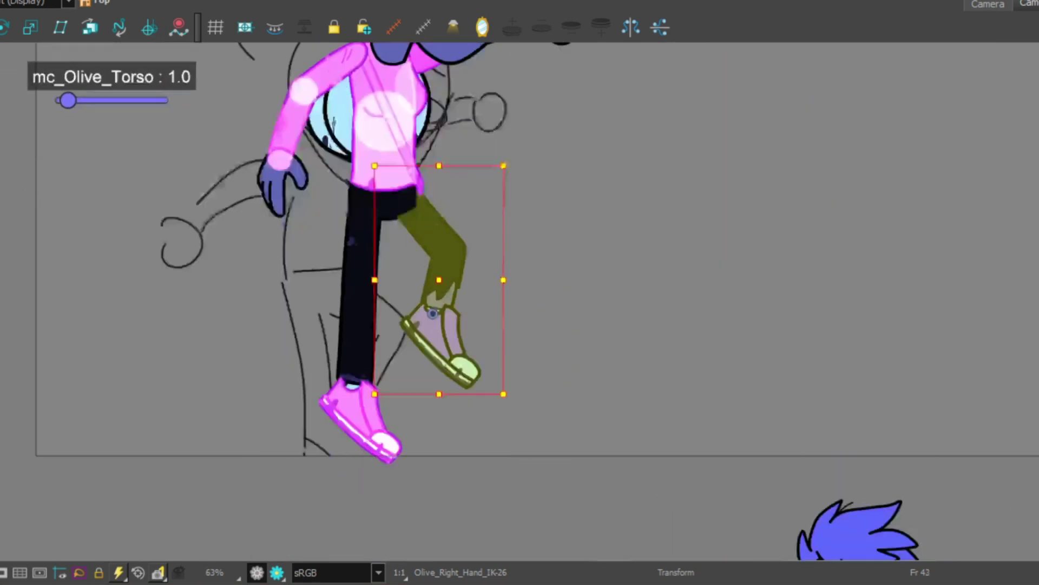
Raise Olive's far knee until the thigh is nearly level and bend her near leg at the knee on frame 51
scroll(439, 433, down, 3)
scroll(439, 433, up, 4)
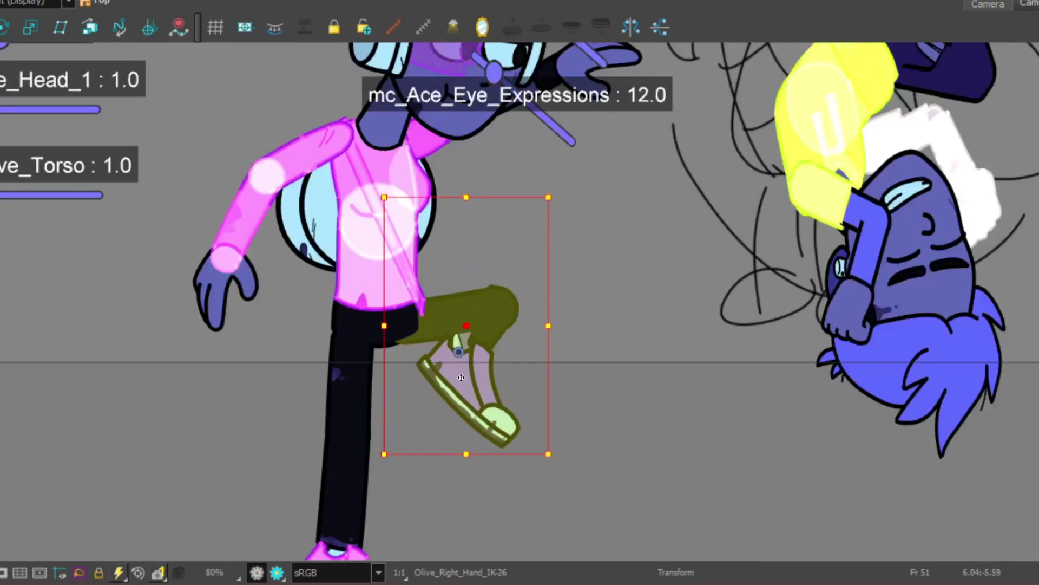
drag(440, 471, 443, 477)
scroll(376, 440, up, 1)
drag(376, 440, 349, 427)
scroll(379, 434, down, 3)
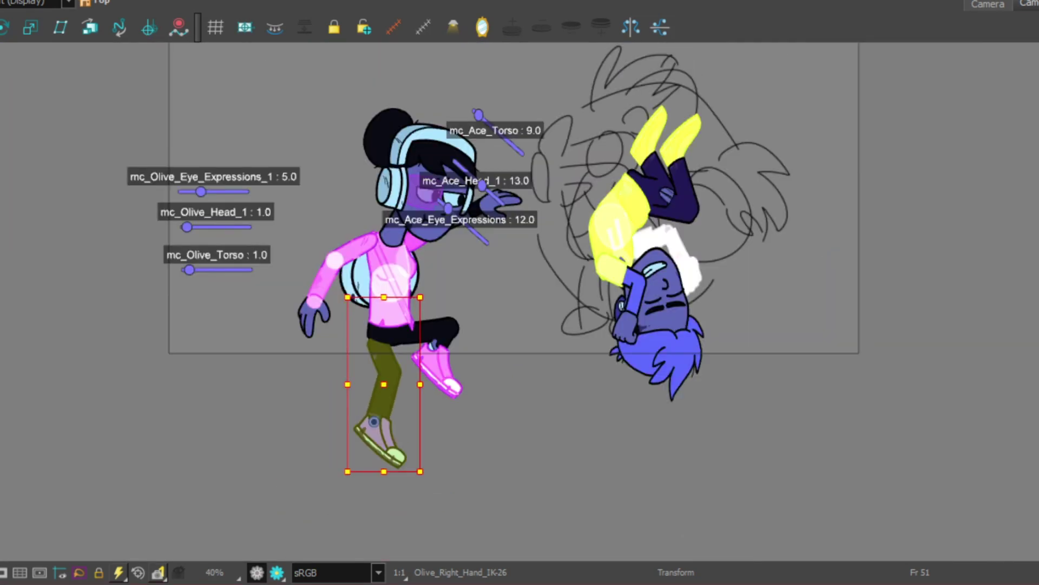
Tilt Olive's head back slightly and raise her outstretched far arm on frame 51
click(479, 154)
scroll(479, 154, up, 3)
drag(490, 255, 492, 233)
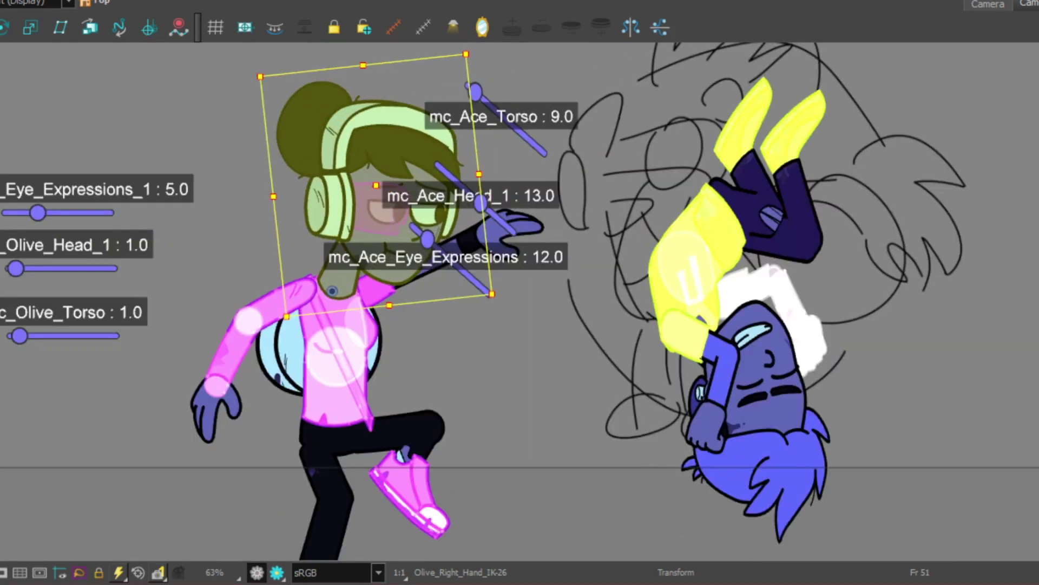
drag(475, 53, 473, 57)
click(488, 244)
drag(567, 202, 549, 152)
Swing Olive's near arm further out behind her and refit the chest detail on her shirt on frame 51
click(227, 352)
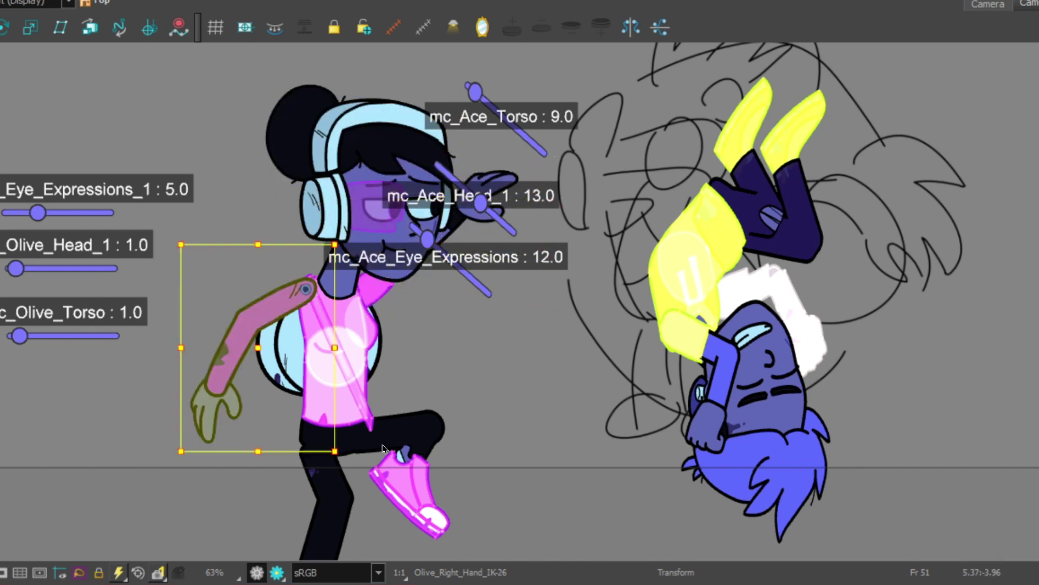
mouse_move(303, 304)
mouse_down()
mouse_move(295, 324)
mouse_move(308, 306)
mouse_move(315, 311)
mouse_move(184, 357)
mouse_up()
click(321, 422)
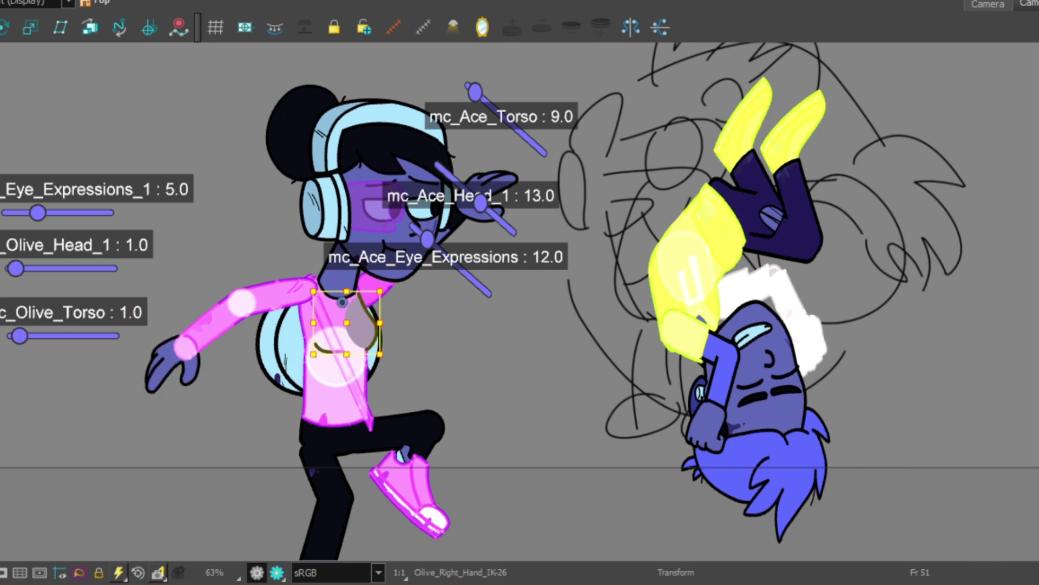
scroll(320, 333, up, 3)
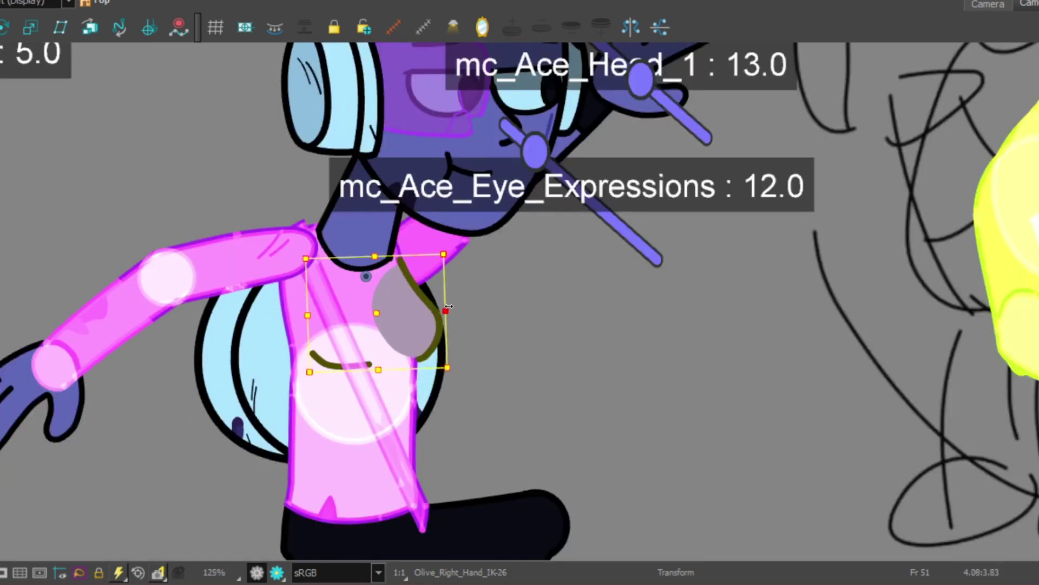
key(semicolon)
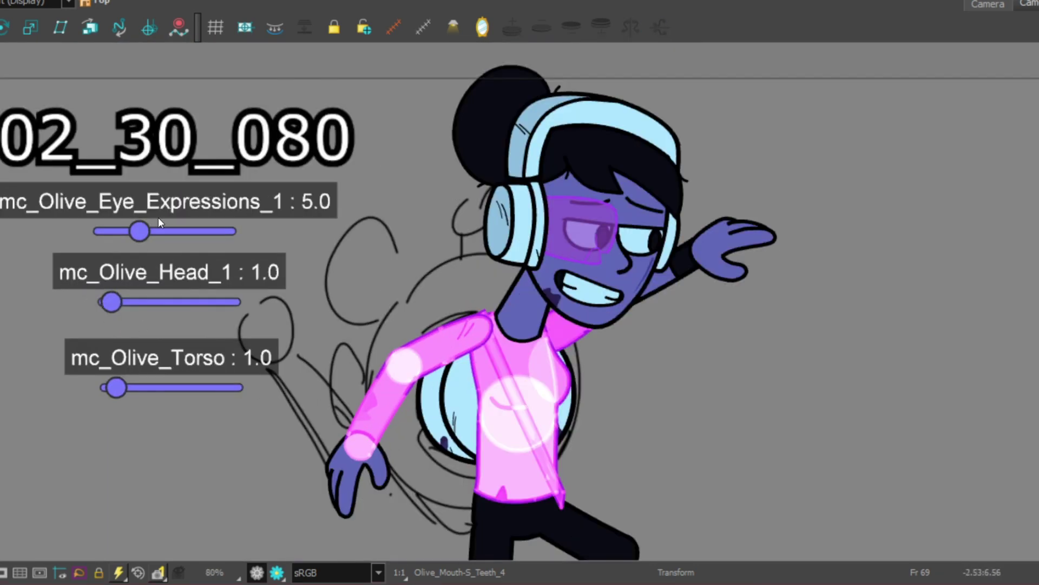
Set Olive's eye expression slider to 0 on frame 69, switching her left eye to drawing 10 and adjusting the pupil
drag(140, 231, 107, 236)
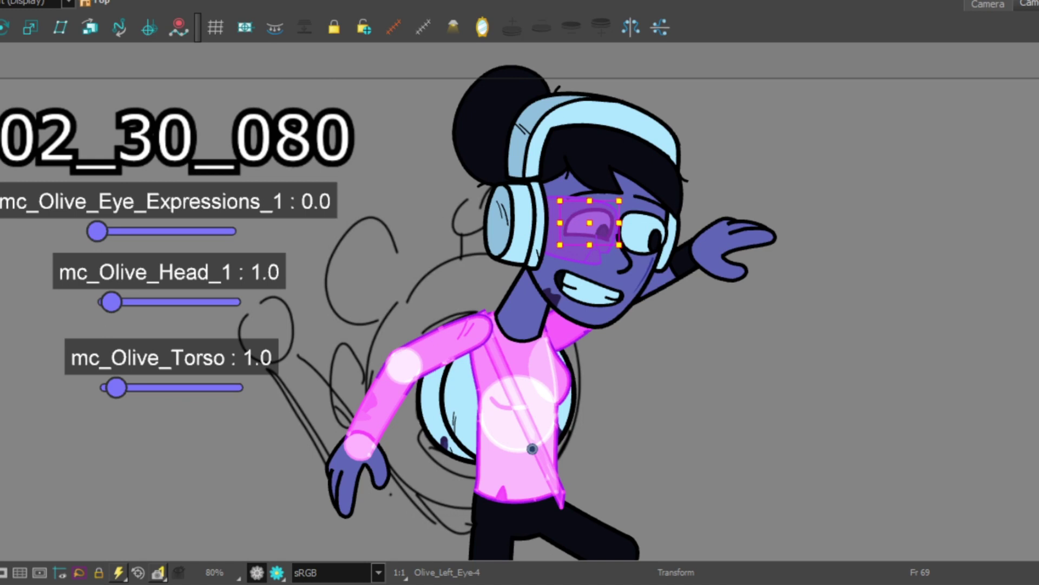
scroll(647, 225, up, 5)
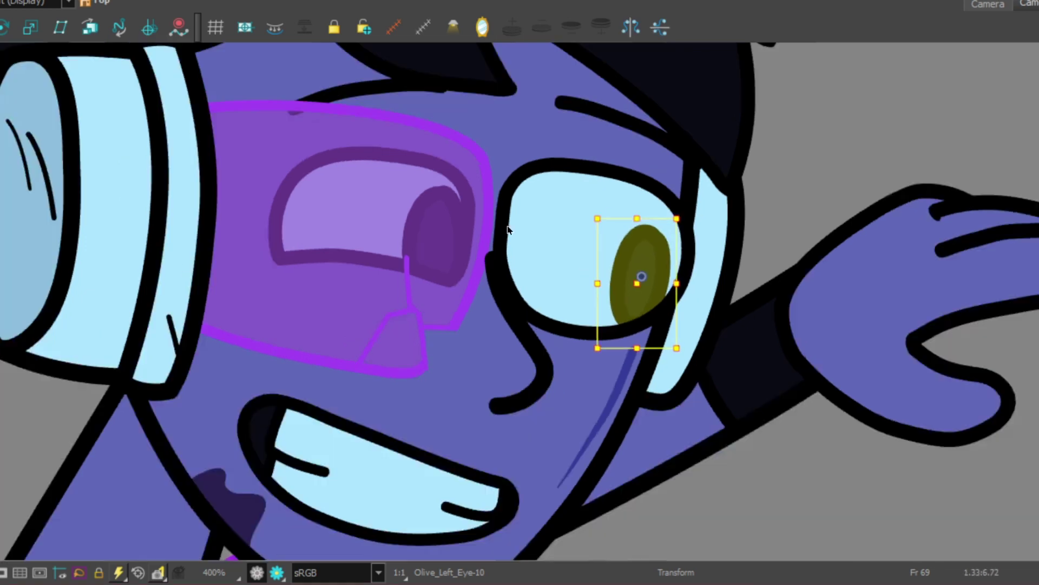
scroll(507, 229, down, 6)
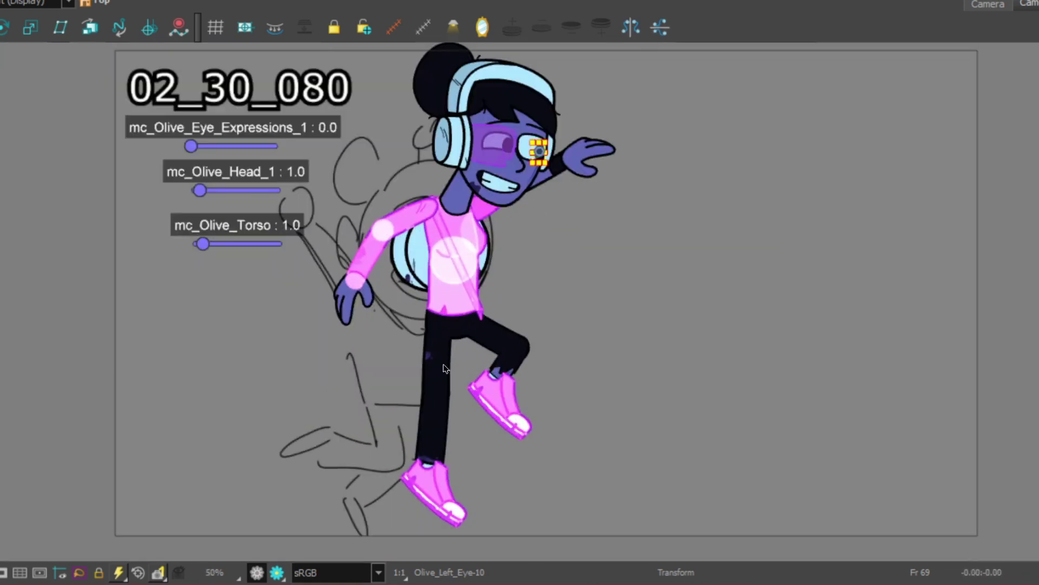
Rotate Olive's upper body backward from the waist on frame 69
key(b)
drag(623, 41, 529, 35)
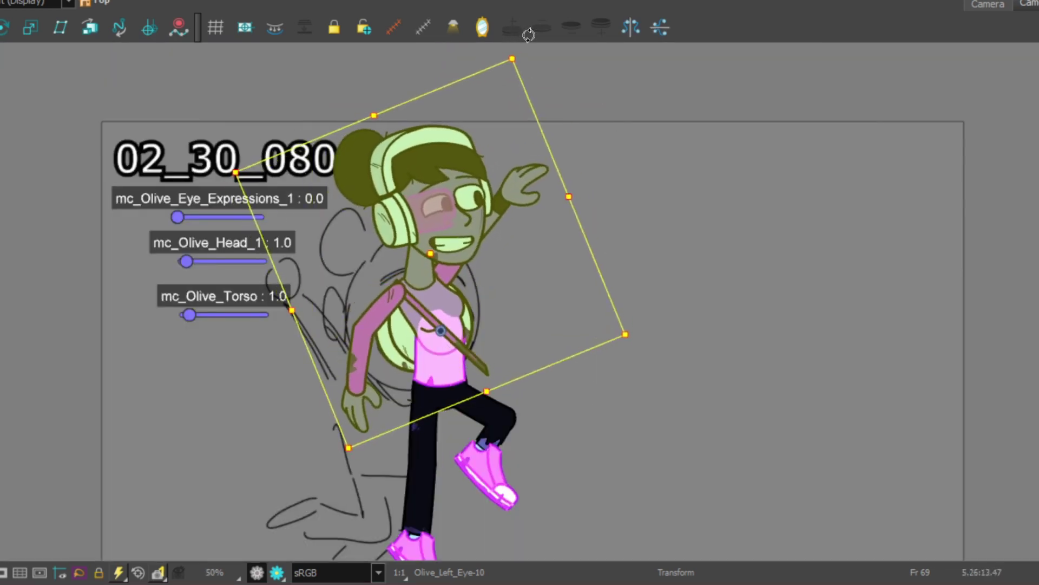
key(b)
scroll(490, 462, up, 1)
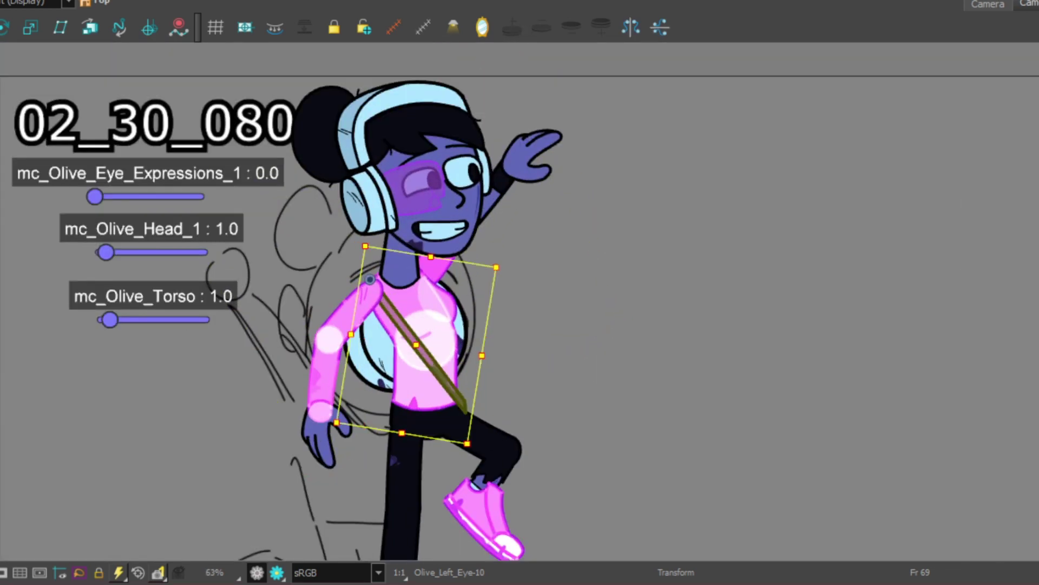
Switch Olive's far hand to a closed fist and rotate it upward on frame 69
click(534, 146)
drag(579, 106, 589, 97)
key(])
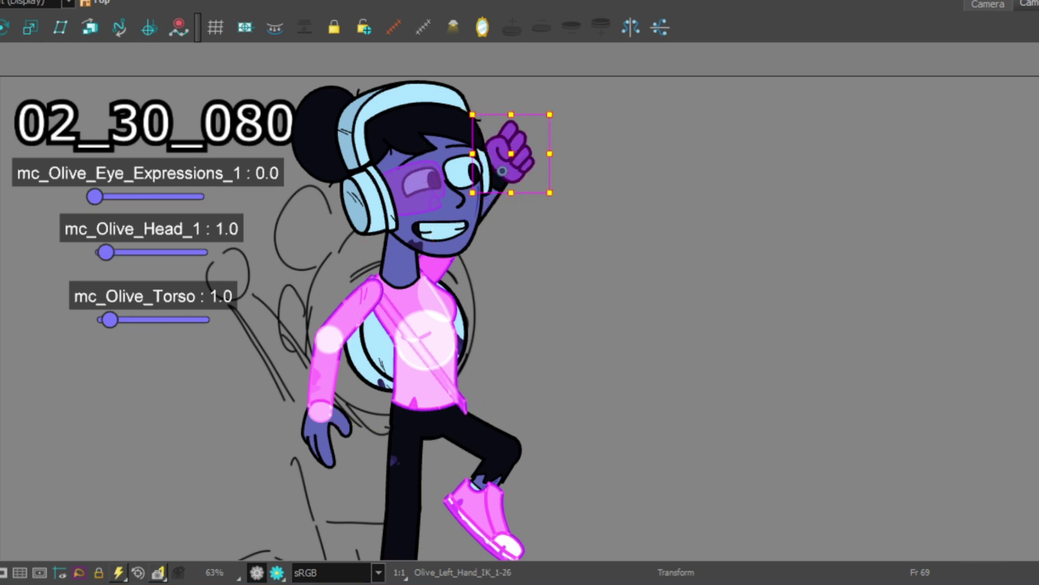
Raise Olive's near arm overhead on frame 69 and switch that hand to the closed-fist drawing 3
click(320, 417)
drag(379, 476, 417, 371)
key(shift+b)
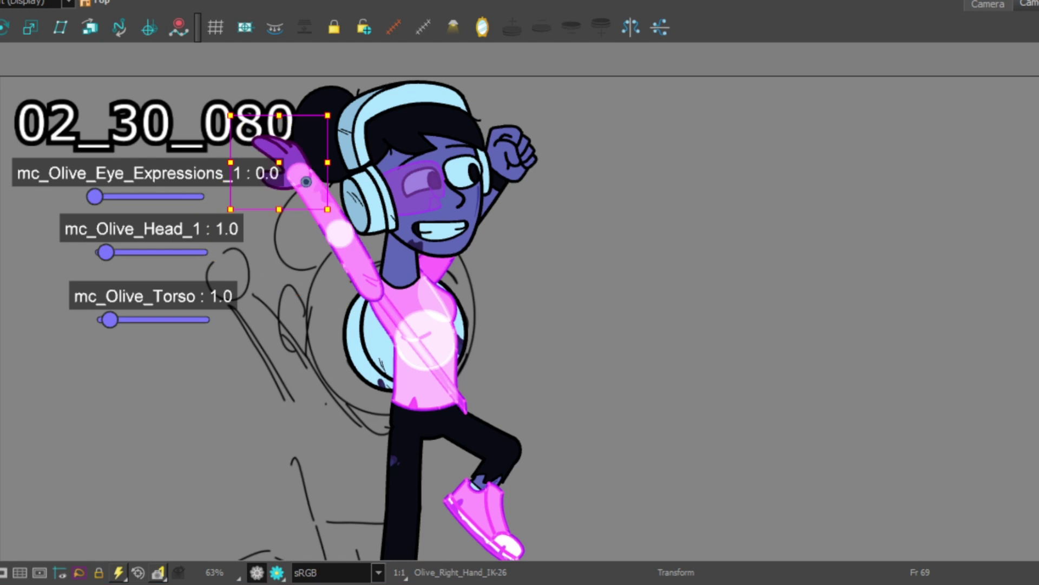
key(])
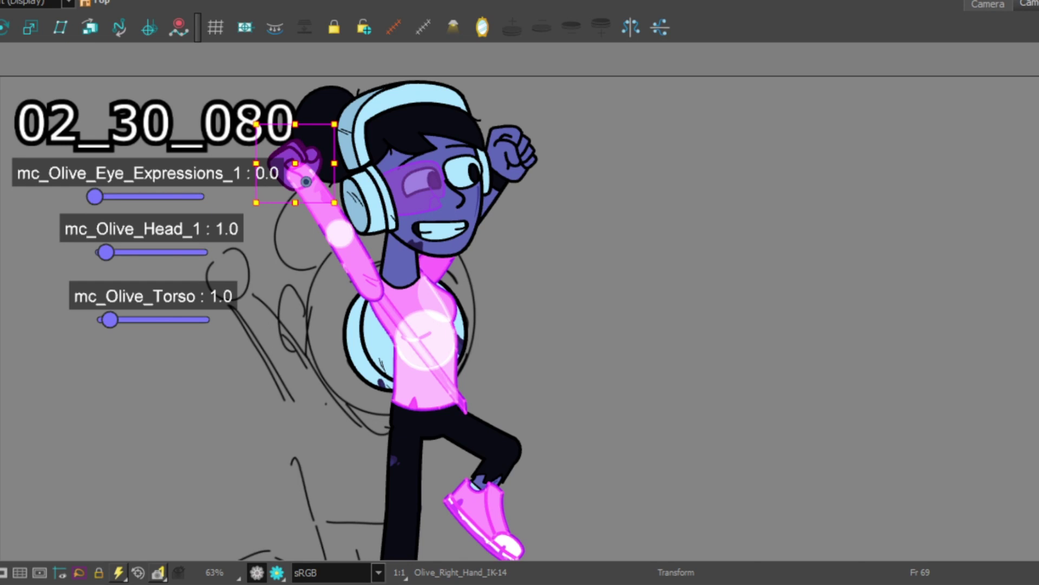
scroll(320, 140, up, 2)
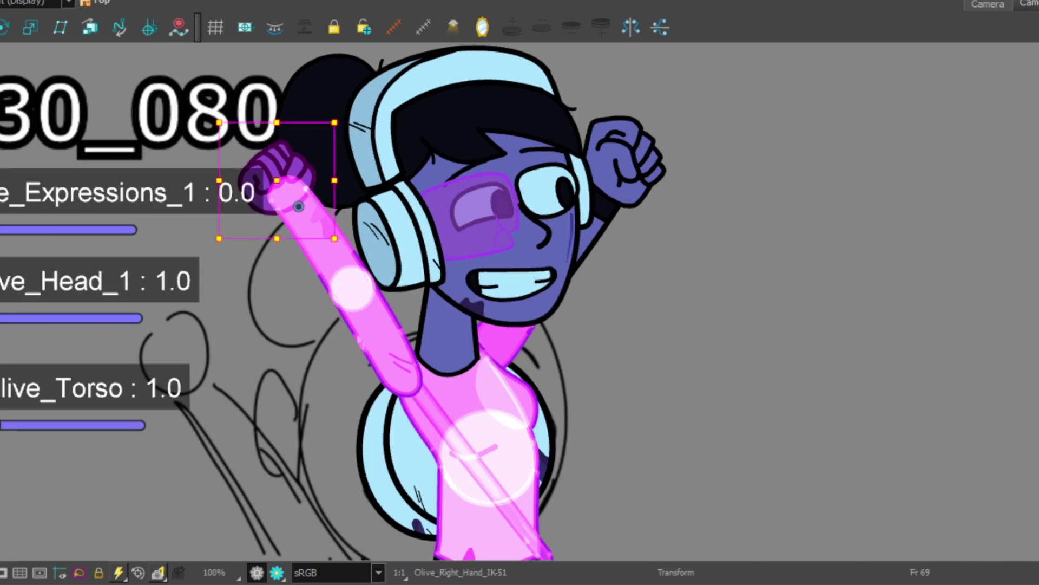
key(])
scroll(523, 154, down, 3)
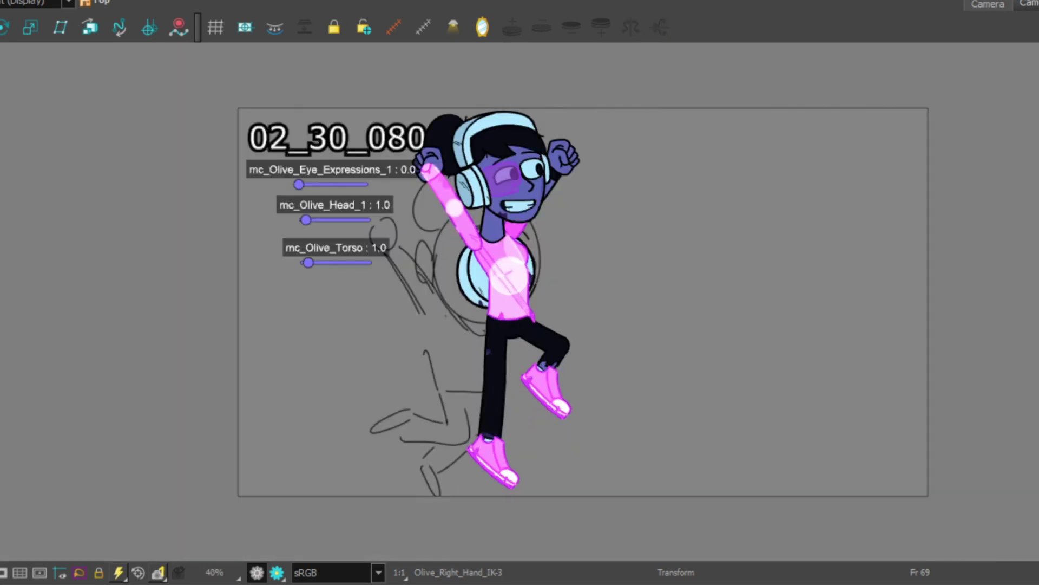
Bend both of Olive's legs so her feet kick back behind her on frame 69, and leave the render preview
click(544, 387)
scroll(535, 428, up, 2)
mouse_move(536, 428)
mouse_down()
mouse_move(413, 372)
mouse_move(525, 428)
mouse_move(422, 398)
mouse_move(422, 517)
mouse_move(390, 422)
mouse_move(353, 427)
mouse_move(338, 379)
mouse_move(354, 333)
mouse_move(422, 403)
mouse_move(407, 274)
mouse_move(418, 433)
mouse_move(424, 412)
mouse_up()
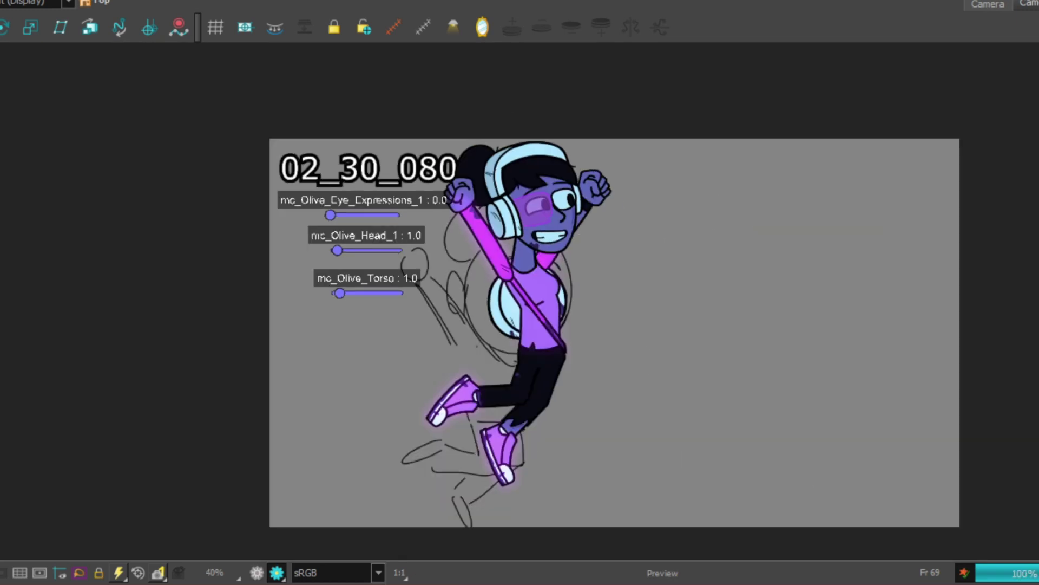
click(264, 571)
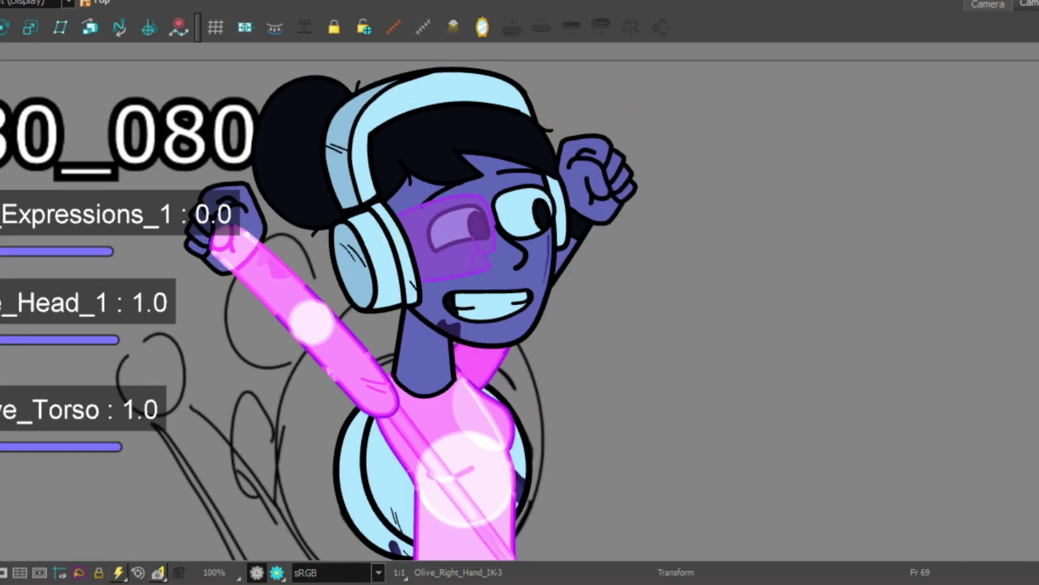
Kick Olive's rear foot up higher and tuck her other foot back beneath her on frame 69
key(2)
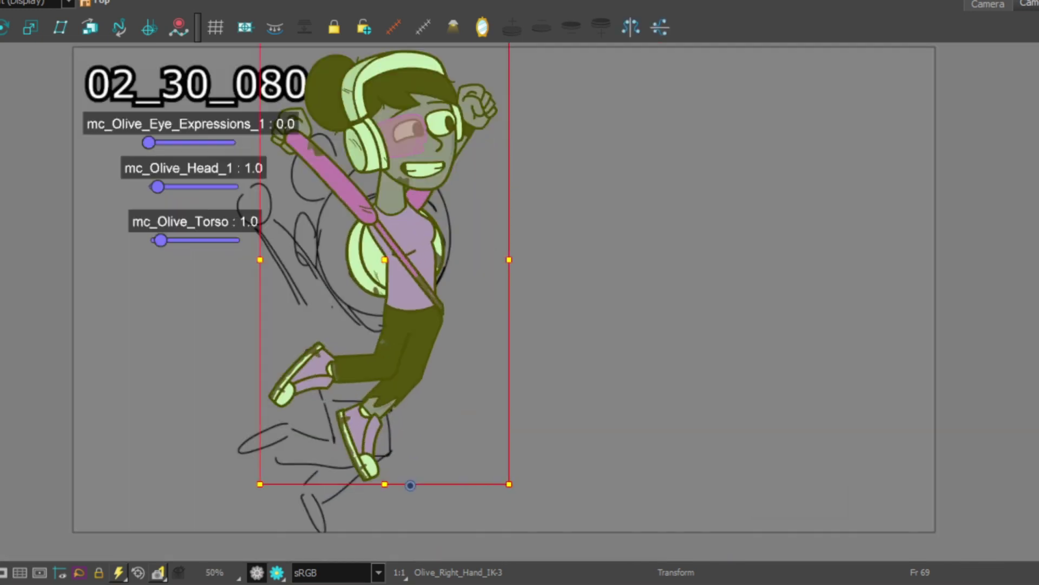
click(282, 395)
scroll(272, 419, up, 3)
drag(524, 433, 456, 424)
click(417, 454)
drag(417, 455, 413, 368)
drag(738, 417, 728, 273)
drag(405, 370, 438, 413)
scroll(438, 414, down, 4)
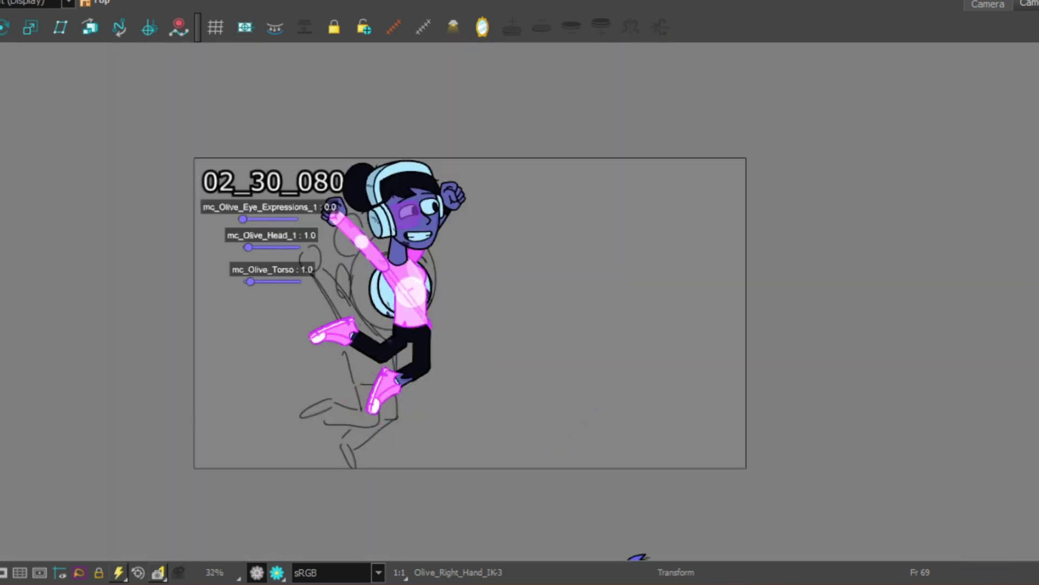
Tilt Olive's head back slightly and rotate her raised far arm closer to her head on frame 69
scroll(492, 235, up, 3)
drag(465, 130, 496, 100)
click(462, 109)
scroll(462, 108, down, 1)
click(379, 162)
scroll(386, 178, up, 3)
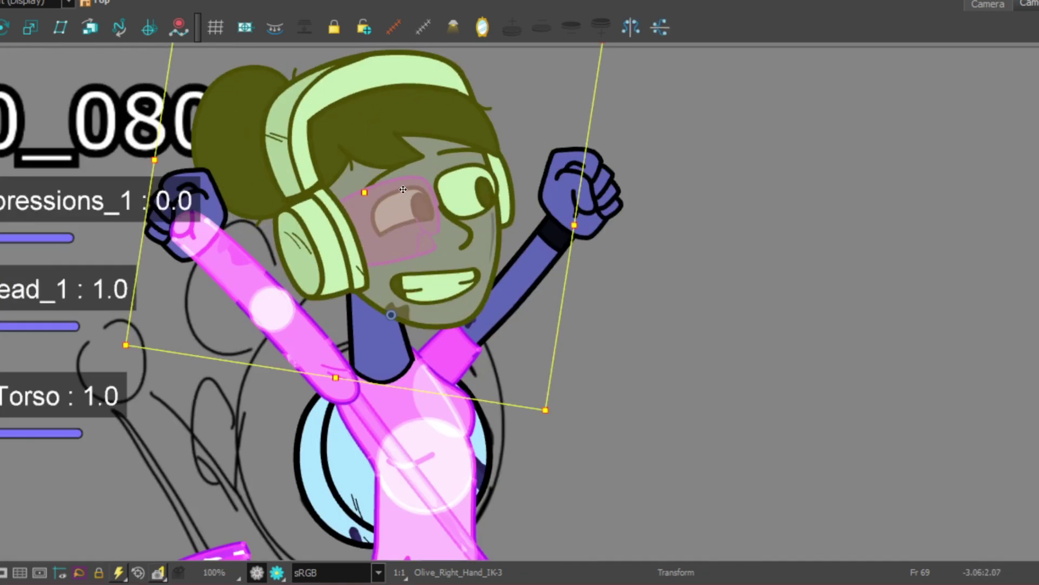
click(582, 195)
click(551, 99)
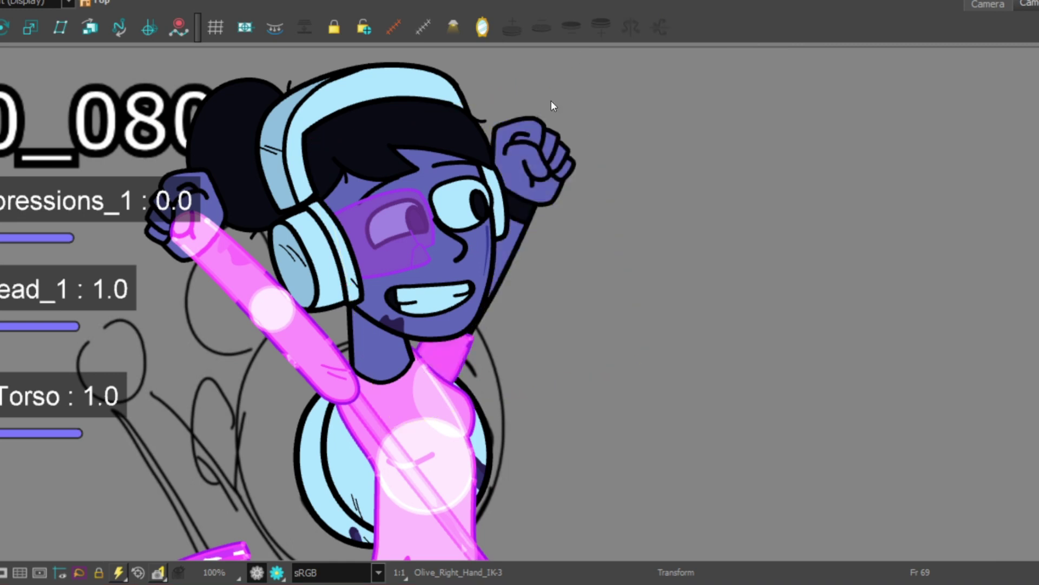
Shift the pupil of Olive's far eye back toward the middle of that eye on frame 69
scroll(458, 192, up, 2)
scroll(494, 260, up, 3)
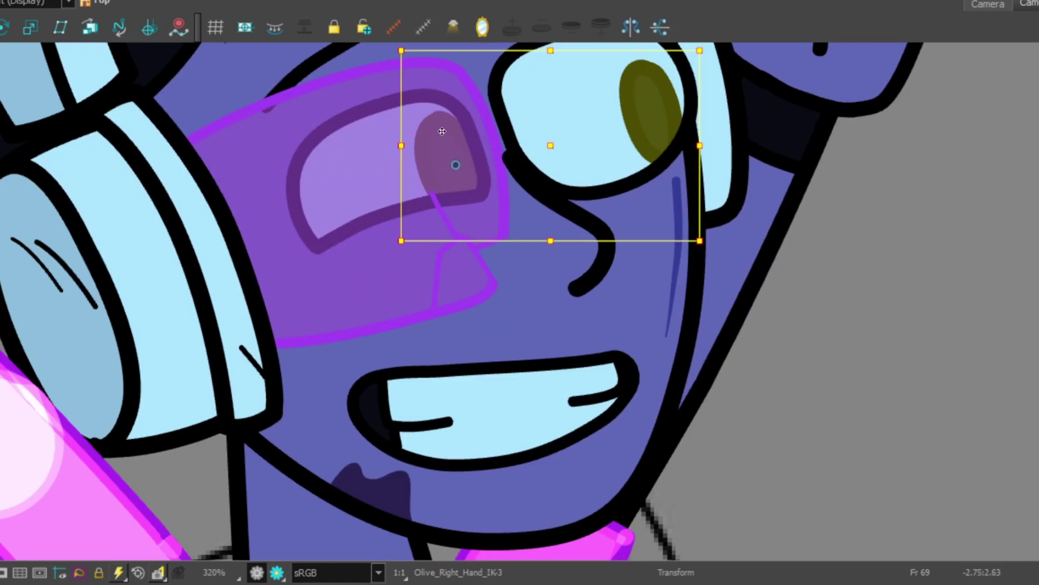
scroll(501, 47, down, 4)
scroll(494, 143, up, 3)
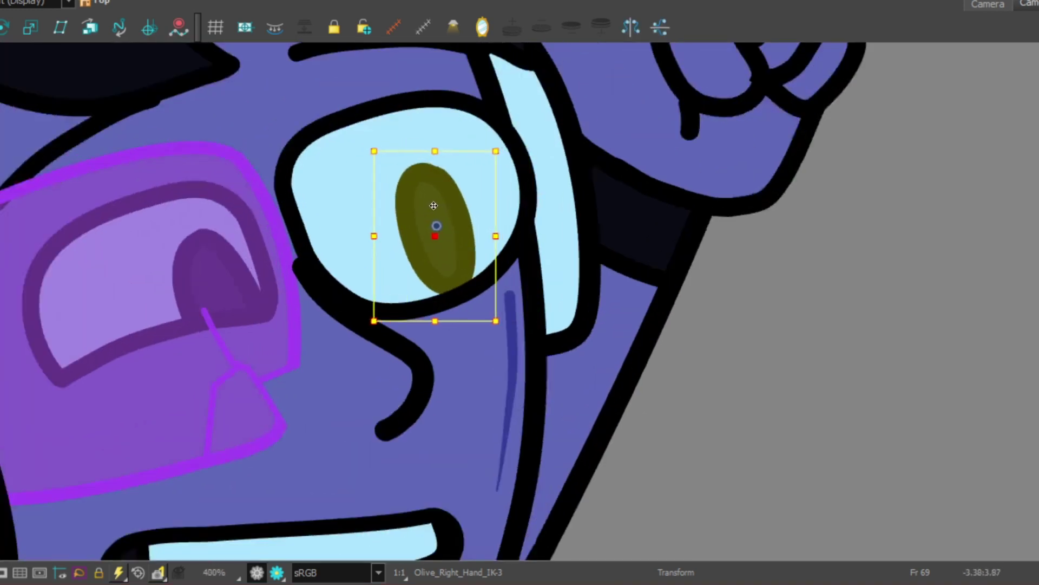
drag(433, 228, 428, 219)
scroll(325, 187, down, 4)
scroll(325, 187, down, 2)
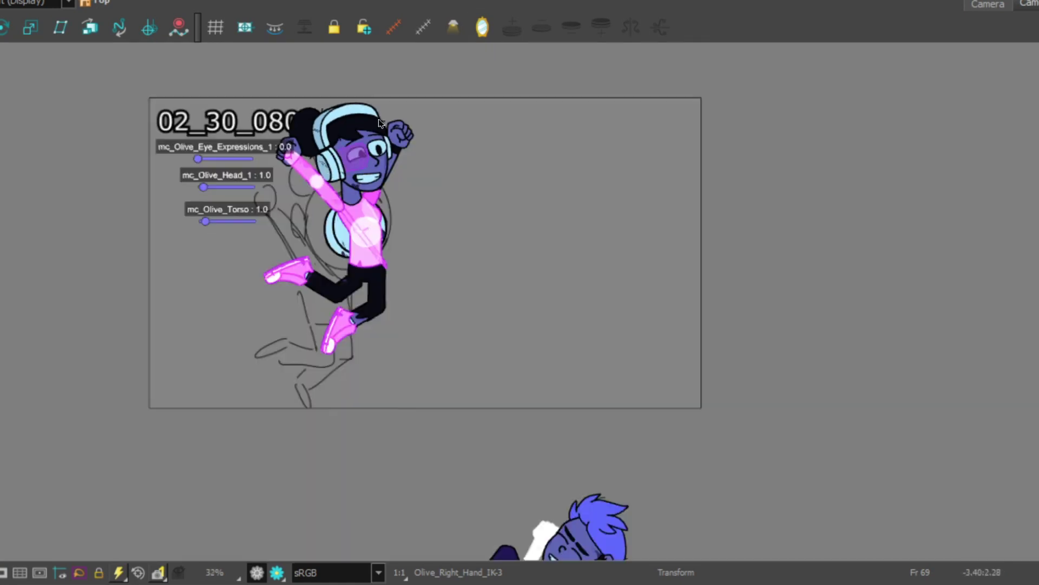
Lean Olive's upper body forward on frame 64 and tip her head further down in the same direction
click(325, 187)
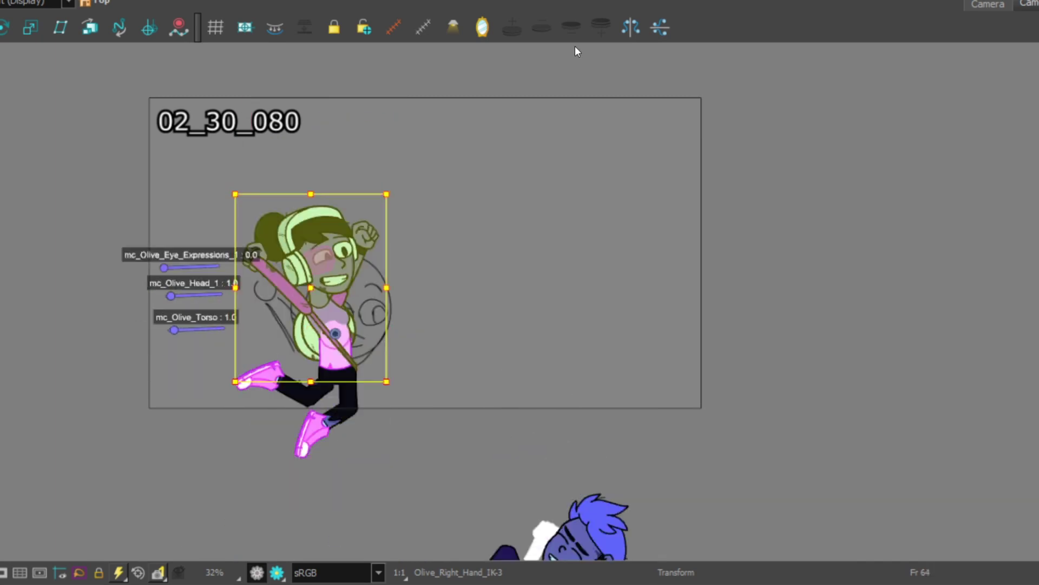
scroll(385, 218, up, 2)
drag(423, 215, 446, 283)
drag(482, 319, 477, 278)
click(325, 412)
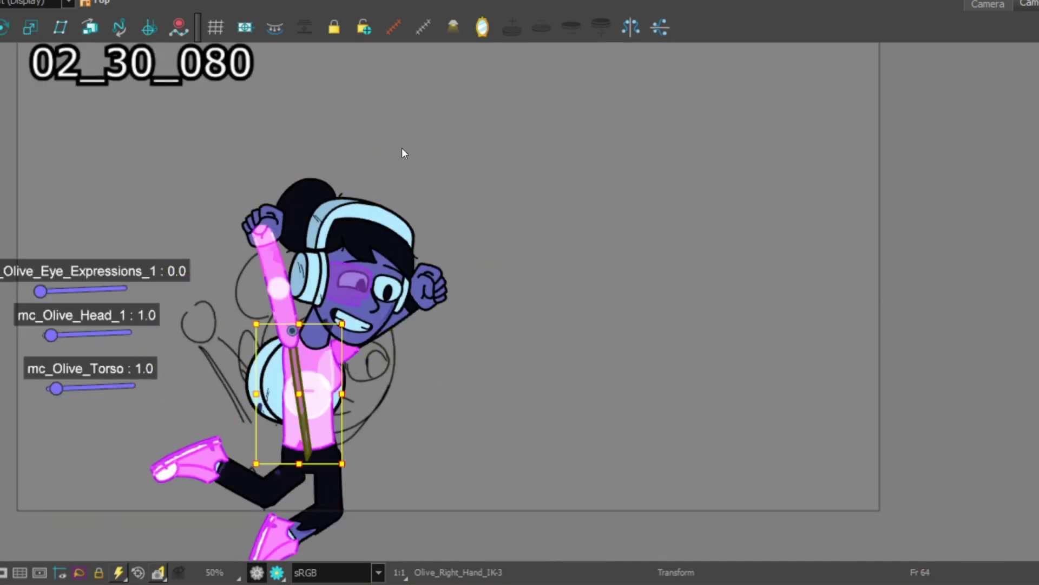
scroll(362, 470, up, 2)
scroll(361, 469, down, 2)
click(346, 178)
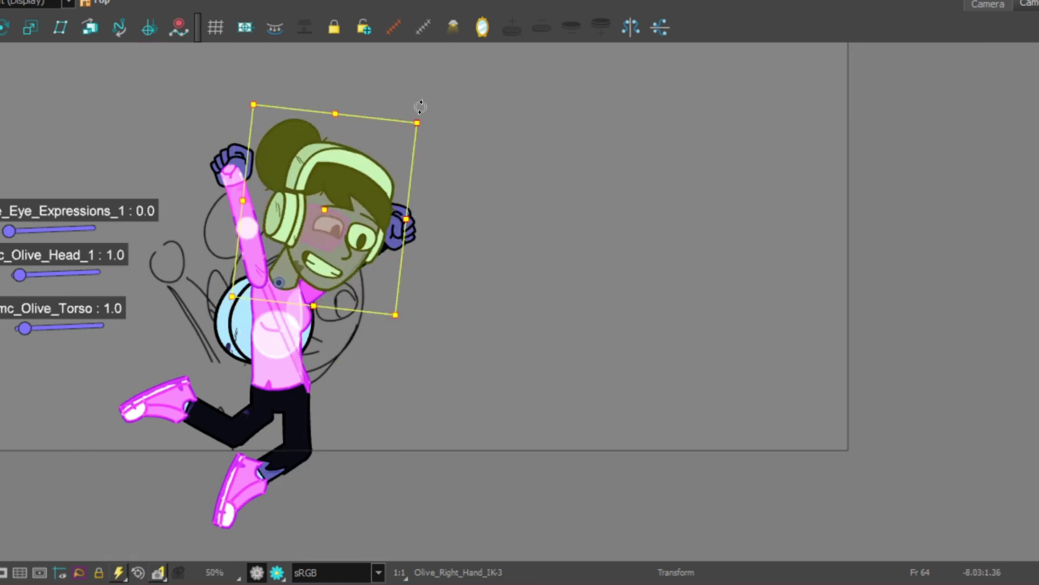
drag(420, 104, 441, 175)
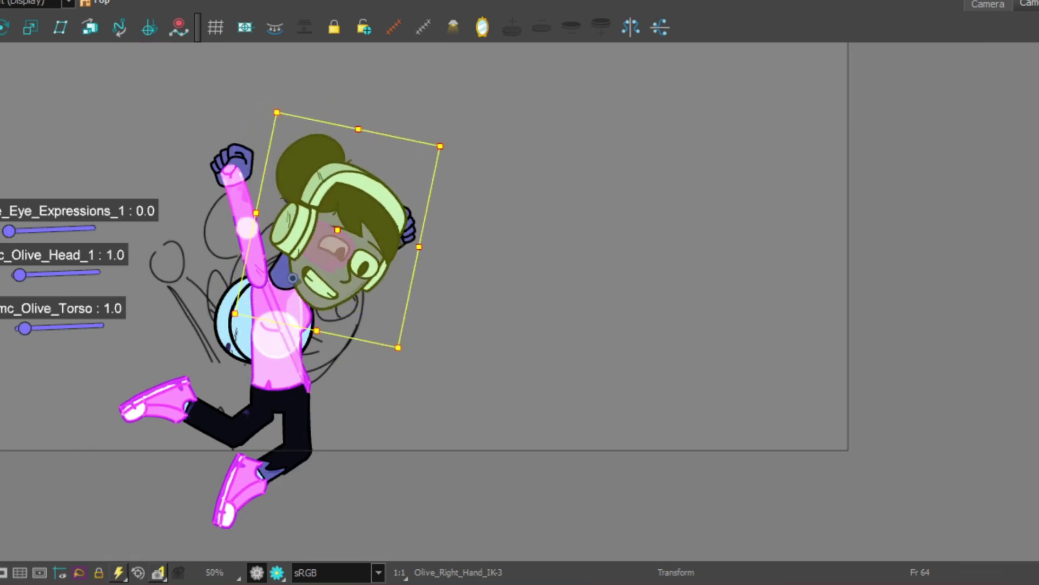
Swing Olive's near arm back behind her on frame 64 and extend her far fist out in front of her face
scroll(284, 92, up, 2)
click(187, 203)
drag(281, 132, 190, 130)
key(b)
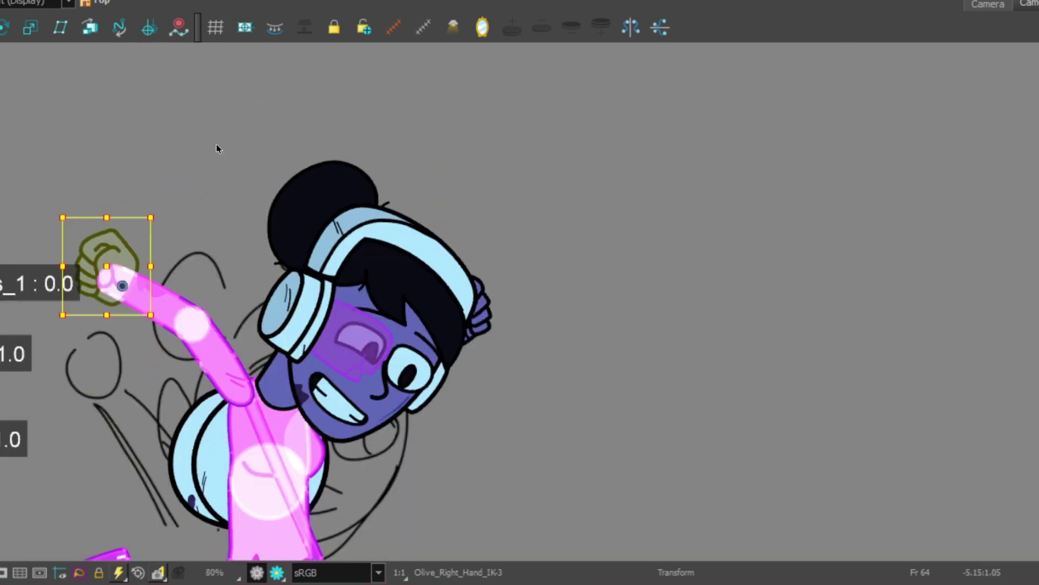
drag(103, 284, 495, 408)
mouse_move(561, 399)
mouse_down()
mouse_move(552, 334)
mouse_move(552, 398)
mouse_up()
scroll(552, 398, down, 4)
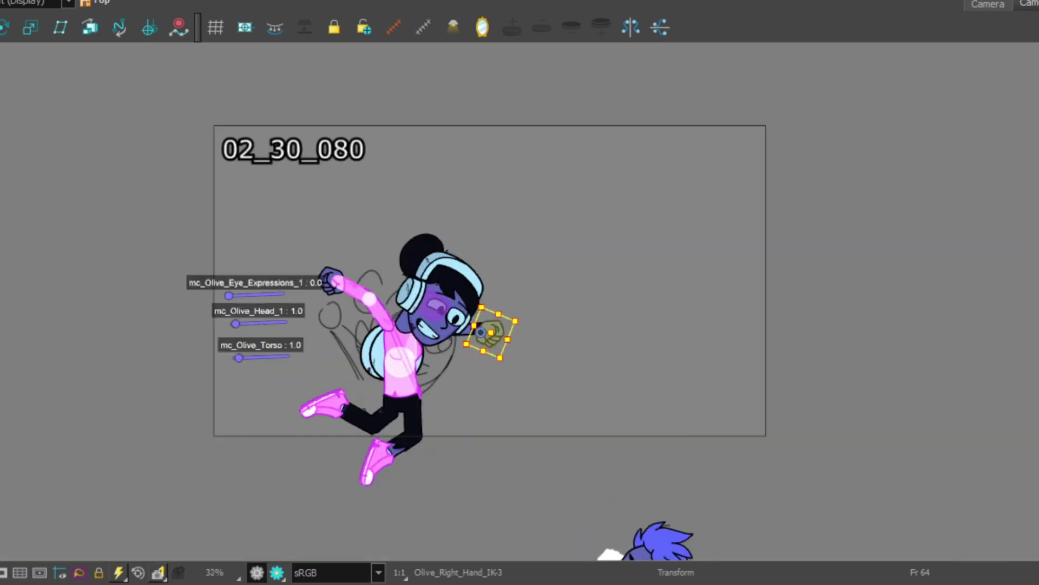
Bend Olive's upper body further forward on frame 64 and rotate the backpack strap to follow her torso
key(b)
scroll(530, 298, up, 2)
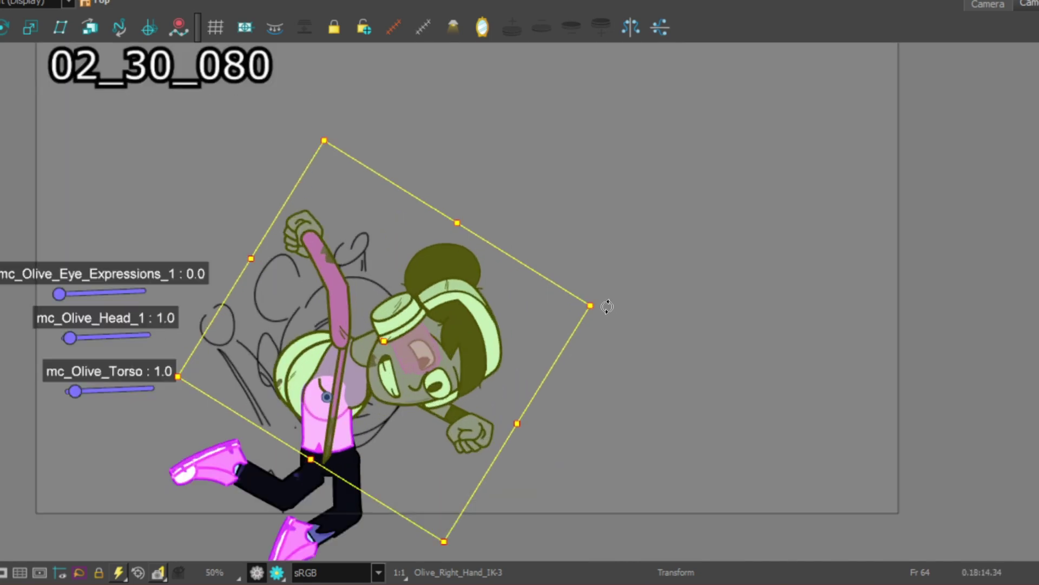
key(b)
scroll(393, 427, up, 2)
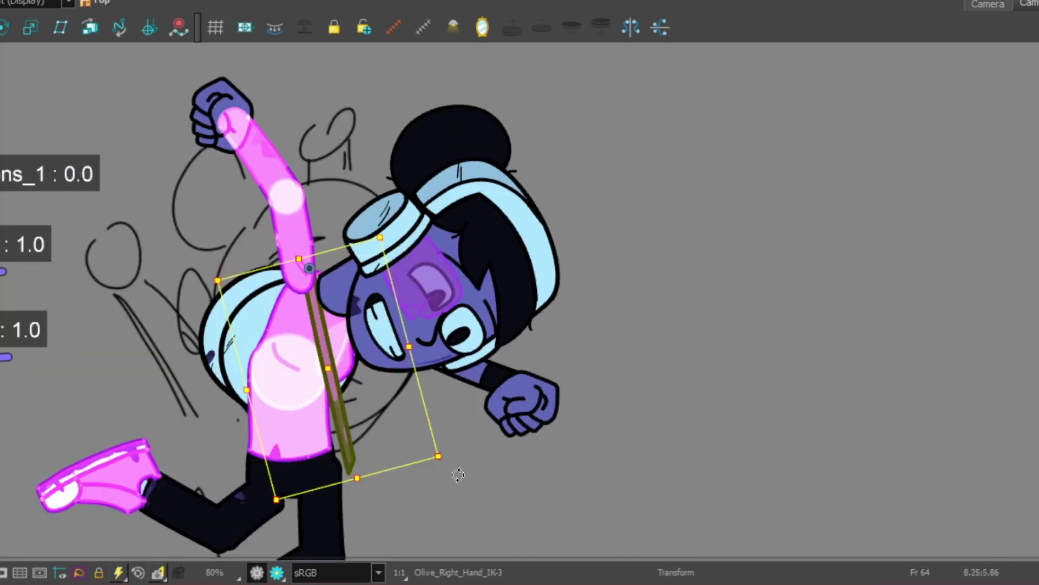
drag(439, 475, 434, 472)
scroll(346, 465, down, 4)
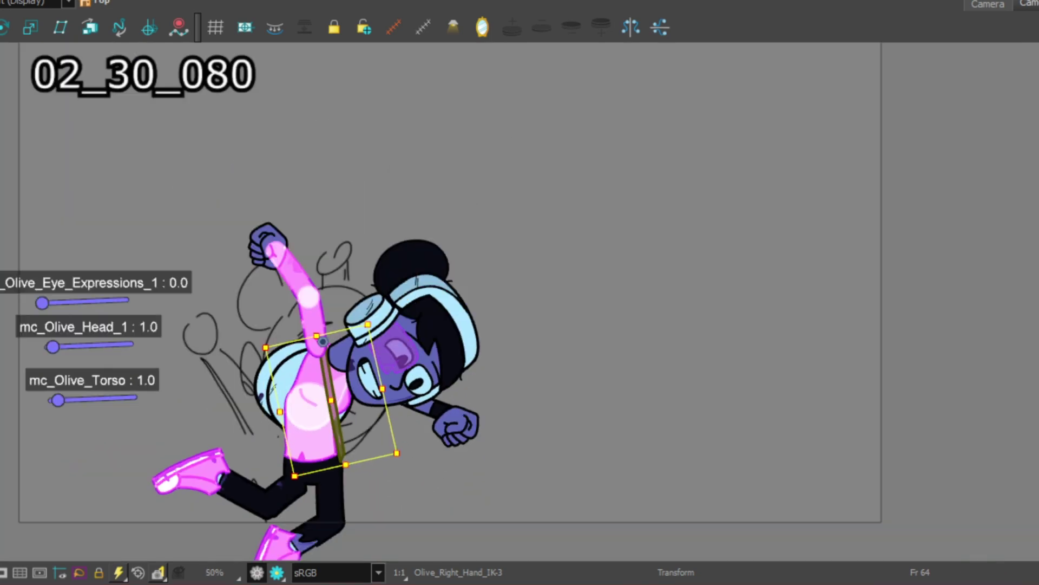
Straighten Olive's supporting leg on frame 64 so its foot reaches down below her body
key(b)
scroll(424, 287, up, 3)
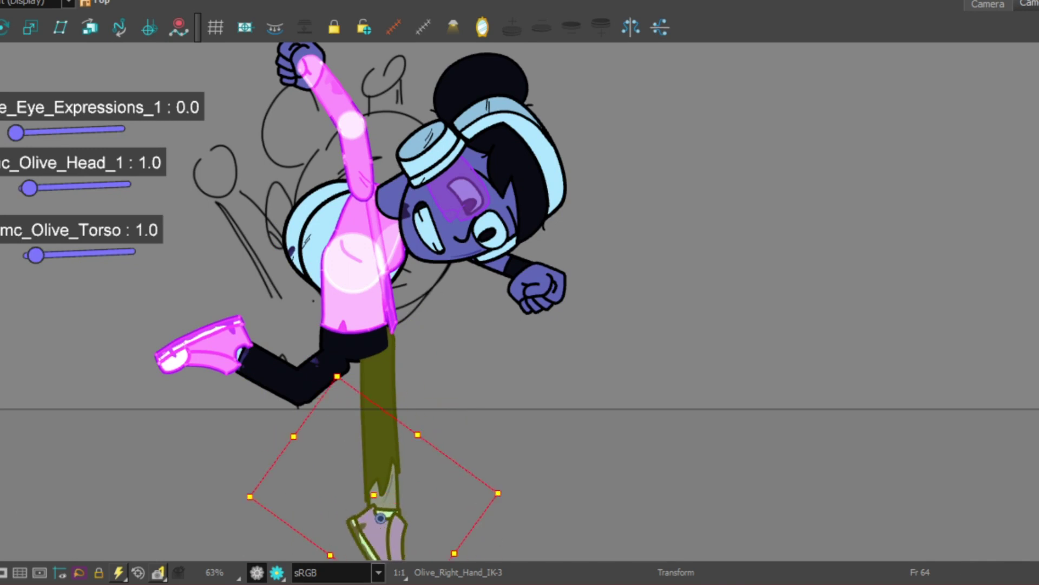
Go through the frames of Olive's jump and play the scene back to examine the timing of her poses
key(period)
key(period)
scroll(320, 184, down, 4)
key(period)
key(period)
key(period)
key(period)
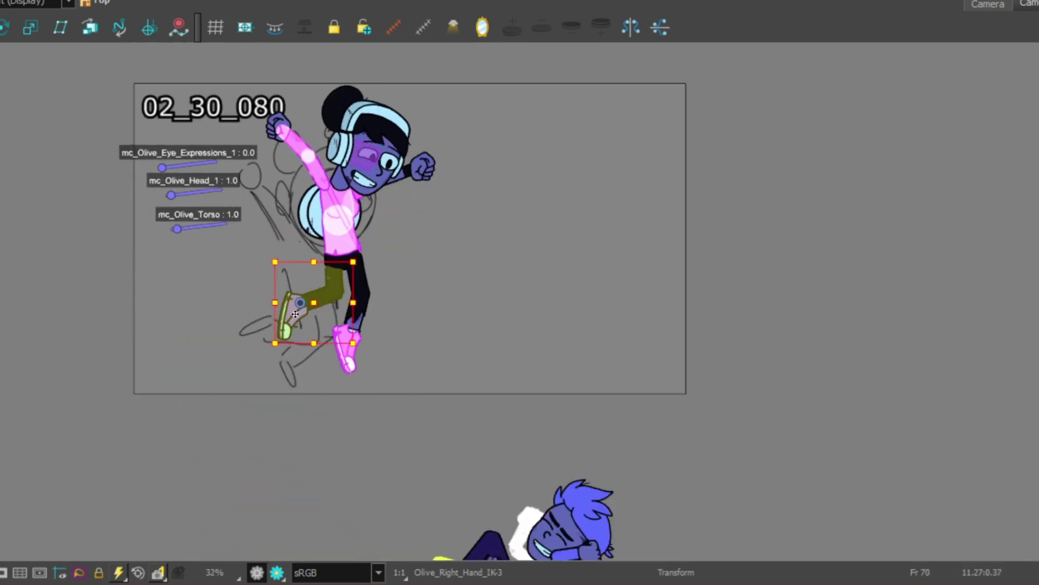
key(period)
key(period)
key(period)
key(period)
key(period)
key(period)
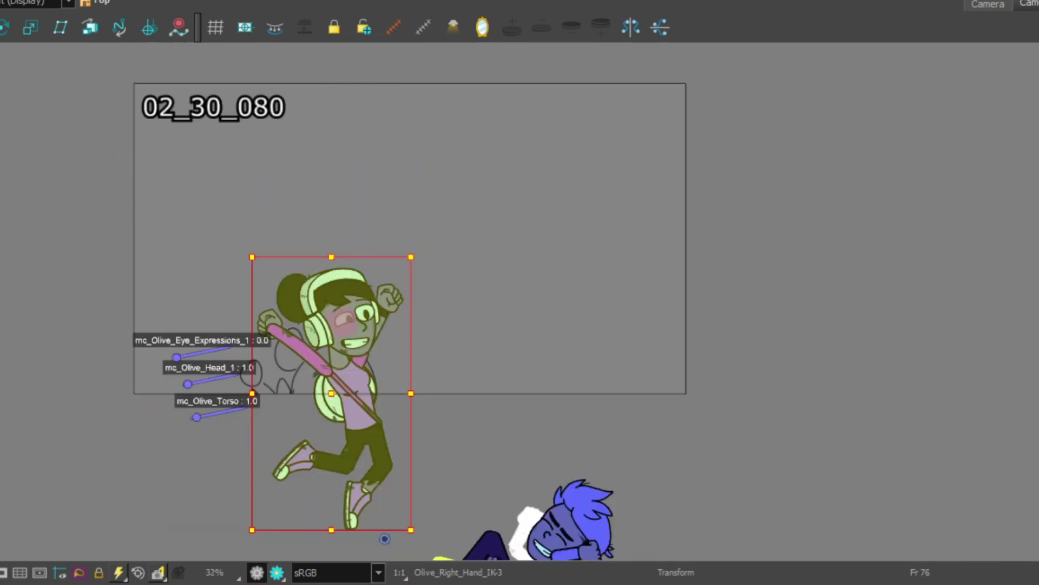
key(comma)
key(comma)
key(comma)
key(comma)
key(comma)
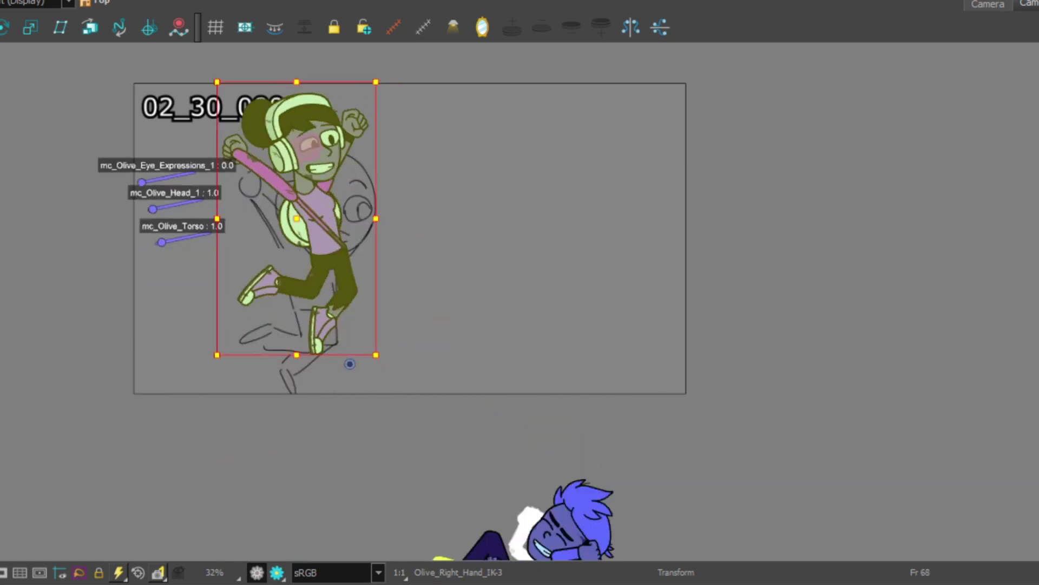
key(period)
key(period)
key(period)
key(period)
key(period)
key(period)
key(period)
key(period)
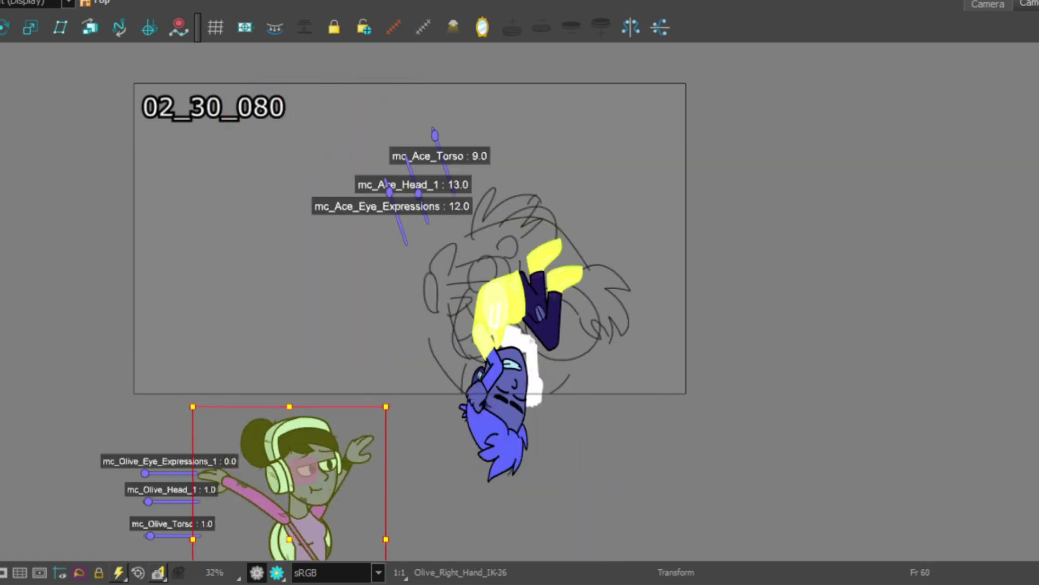
scroll(365, 135, up, 2)
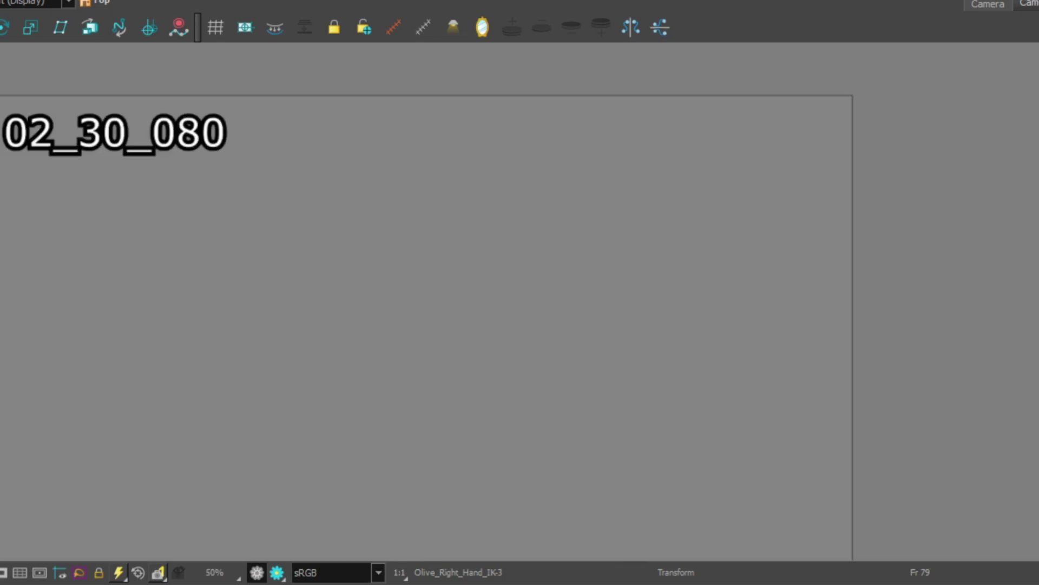
drag(466, 308, 466, 284)
key(Return)
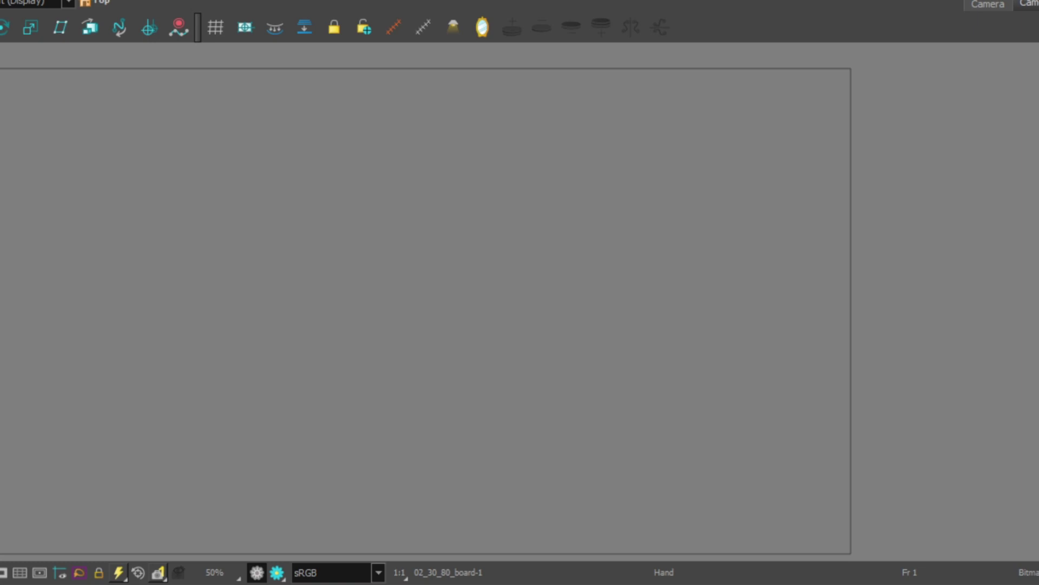
Scale up the blue background image on frame 1 so it extends slightly past the camera frame on all sides
key(2)
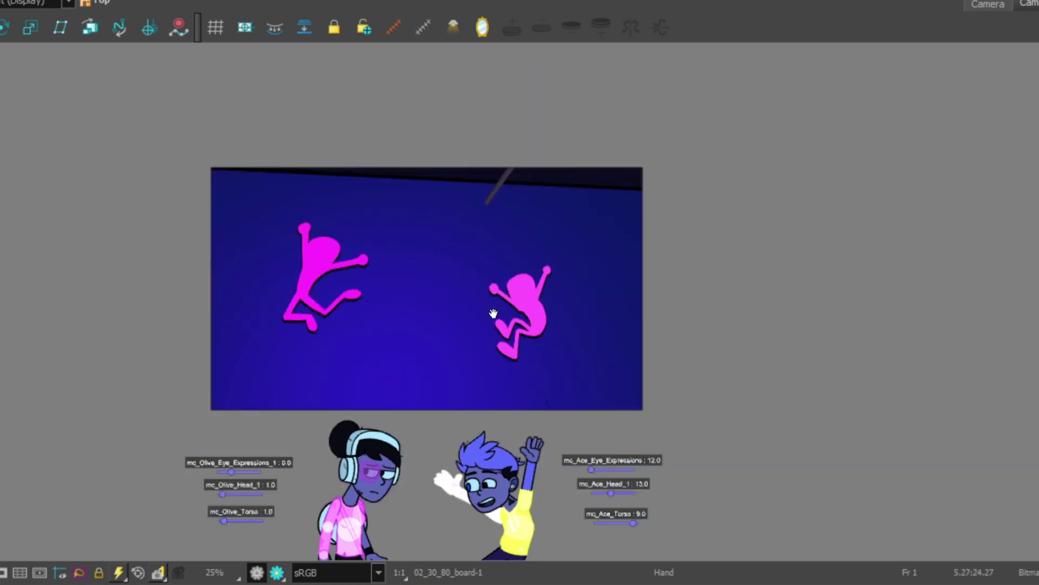
key(shift+t)
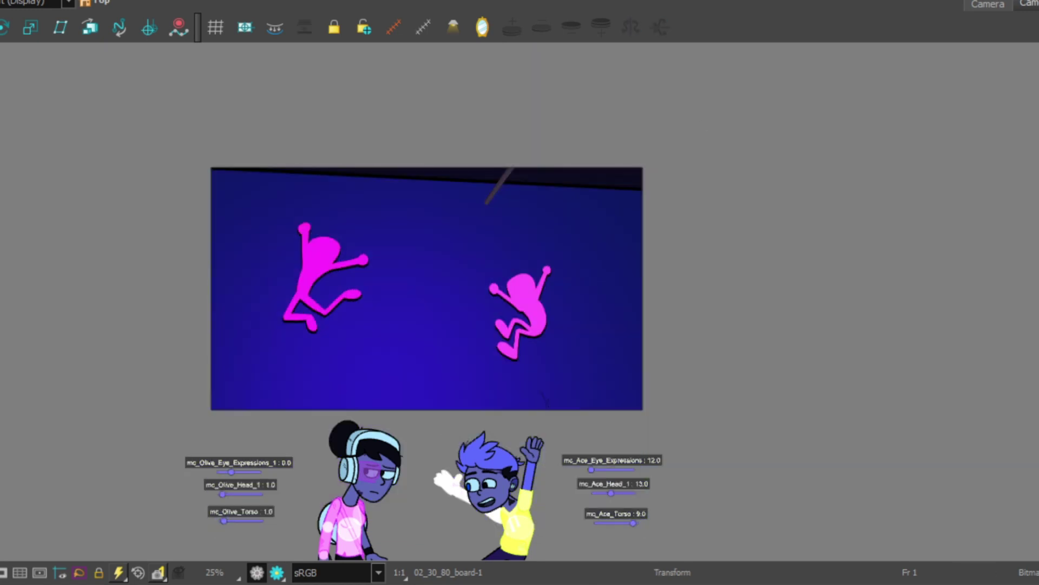
drag(643, 168, 659, 158)
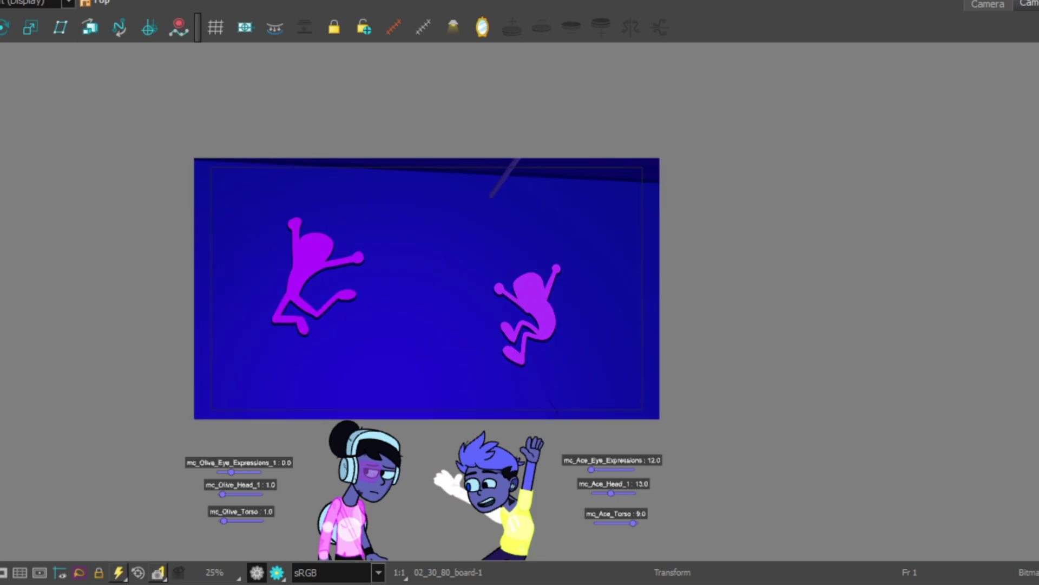
Play the scene with the background and examine both characters against it in the render preview
key(Return)
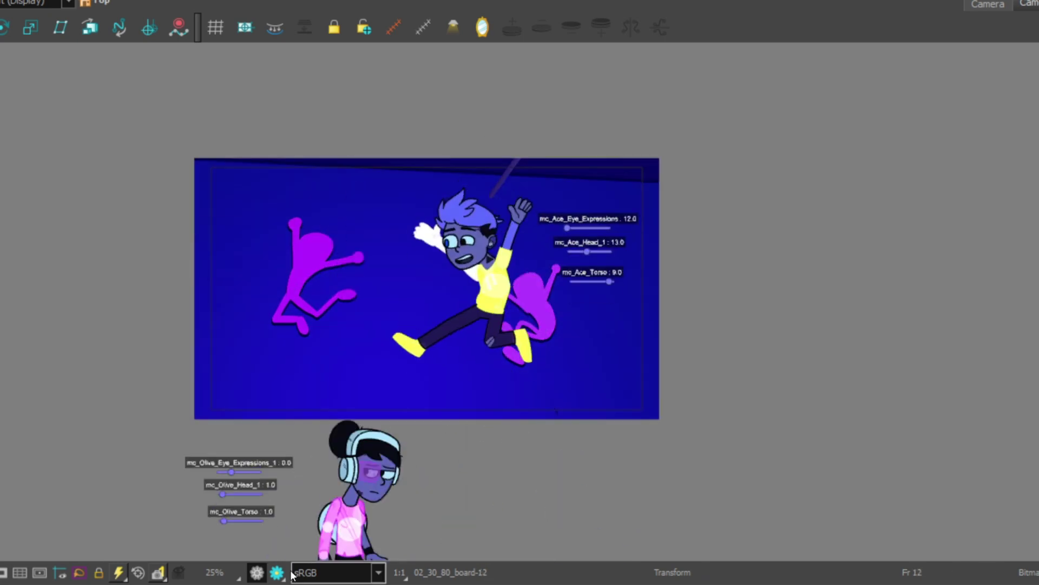
click(276, 572)
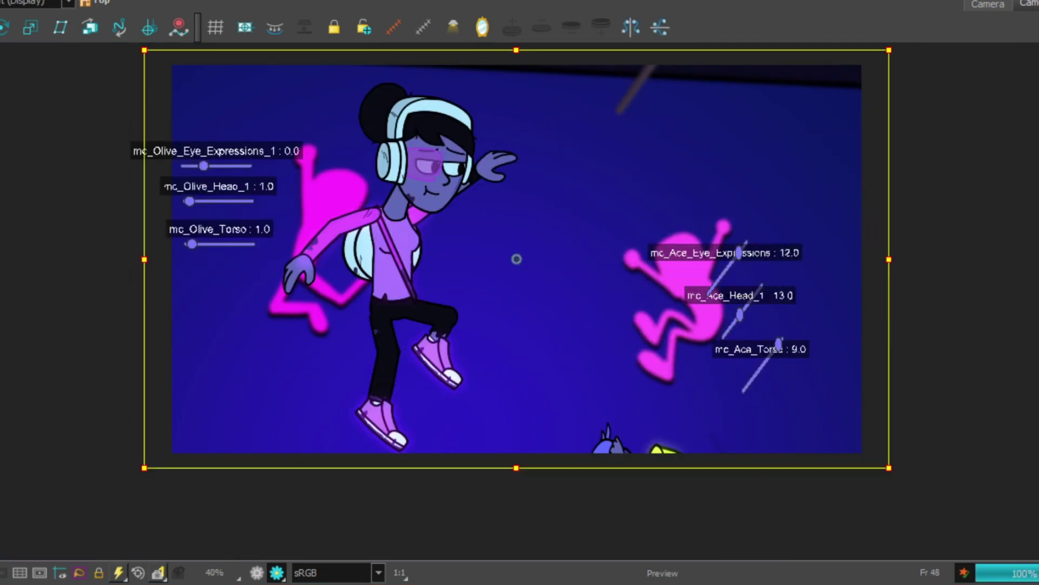
key(Escape)
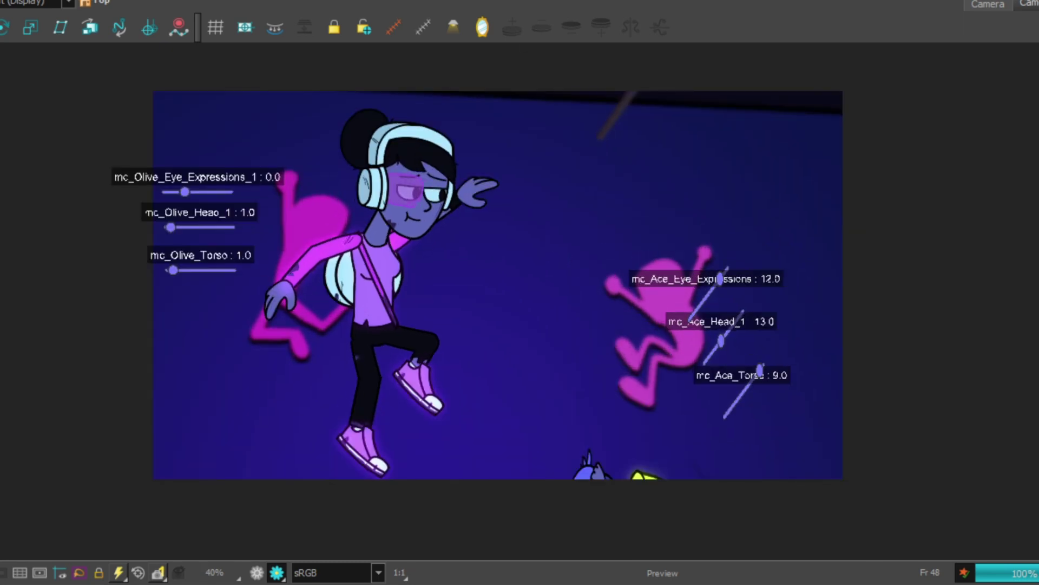
key(Return)
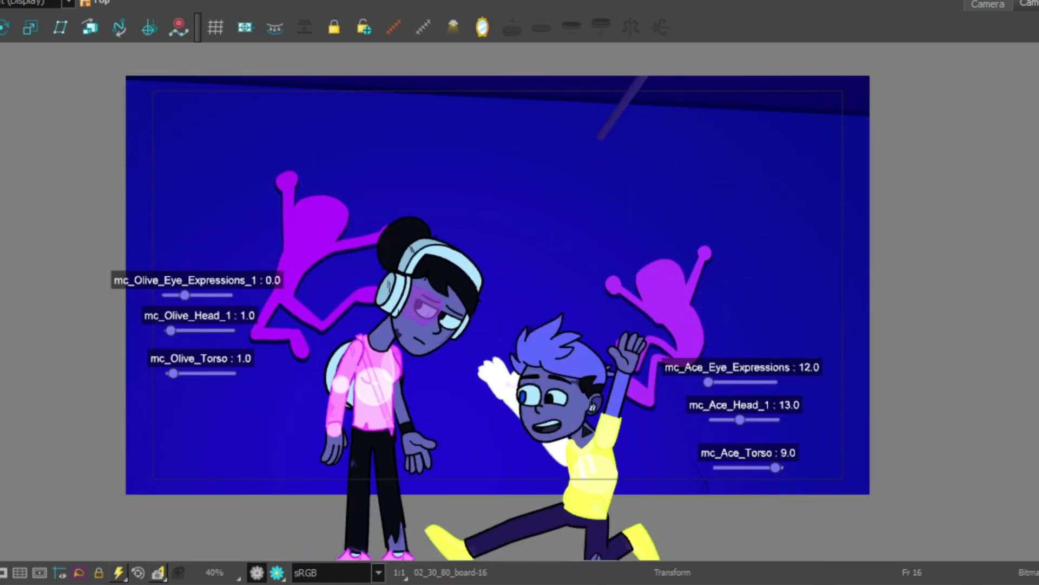
click(368, 378)
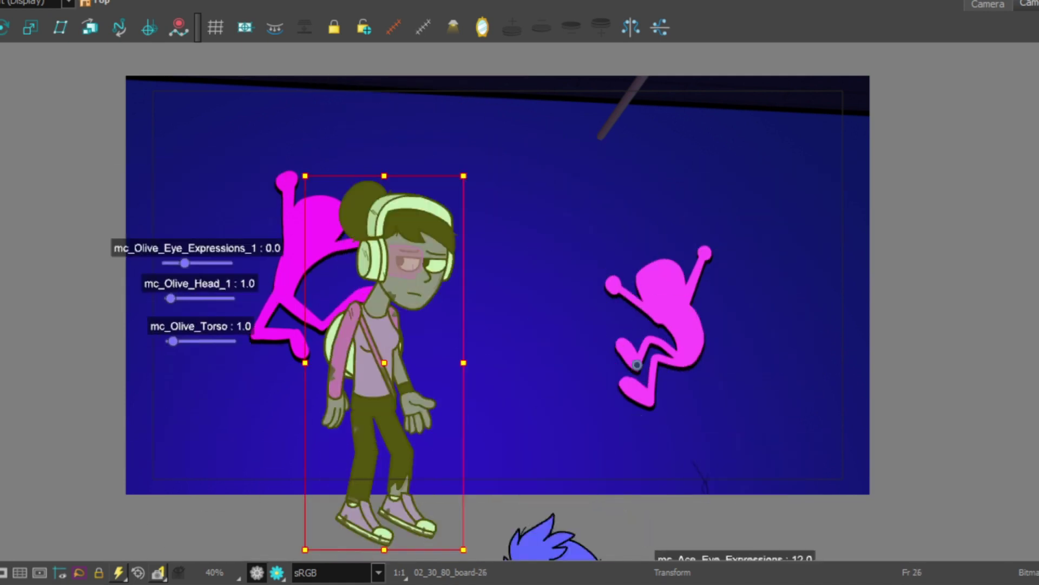
Enlarge the background image further beyond the camera frame and shift it left
click(127, 484)
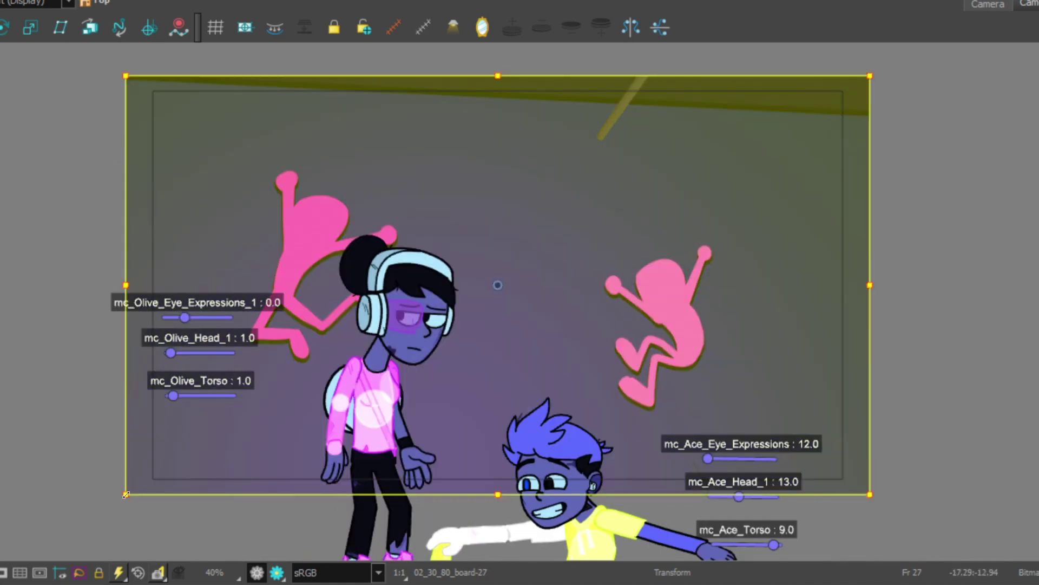
drag(126, 494, 80, 520)
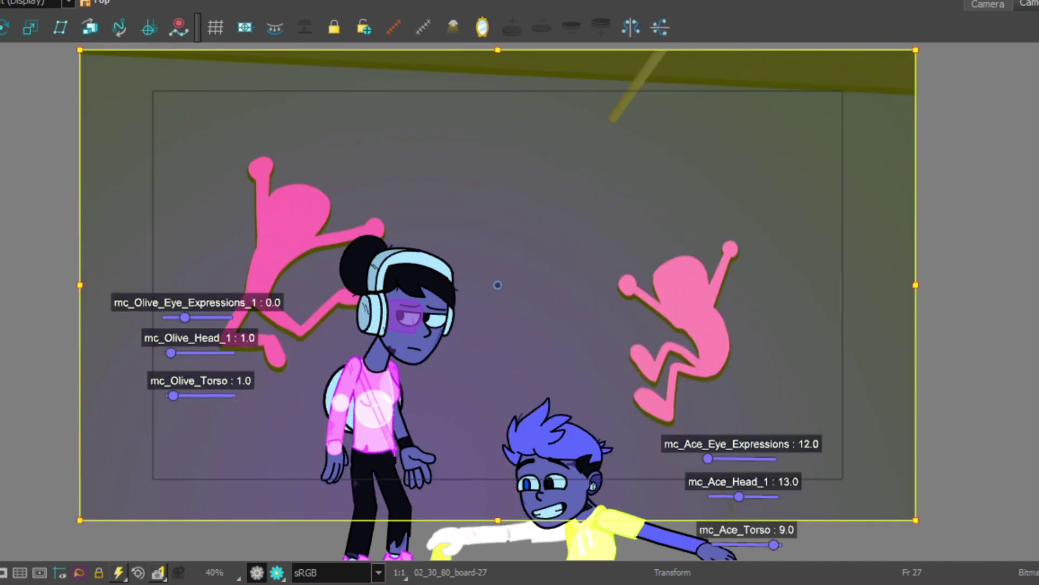
drag(561, 214, 510, 213)
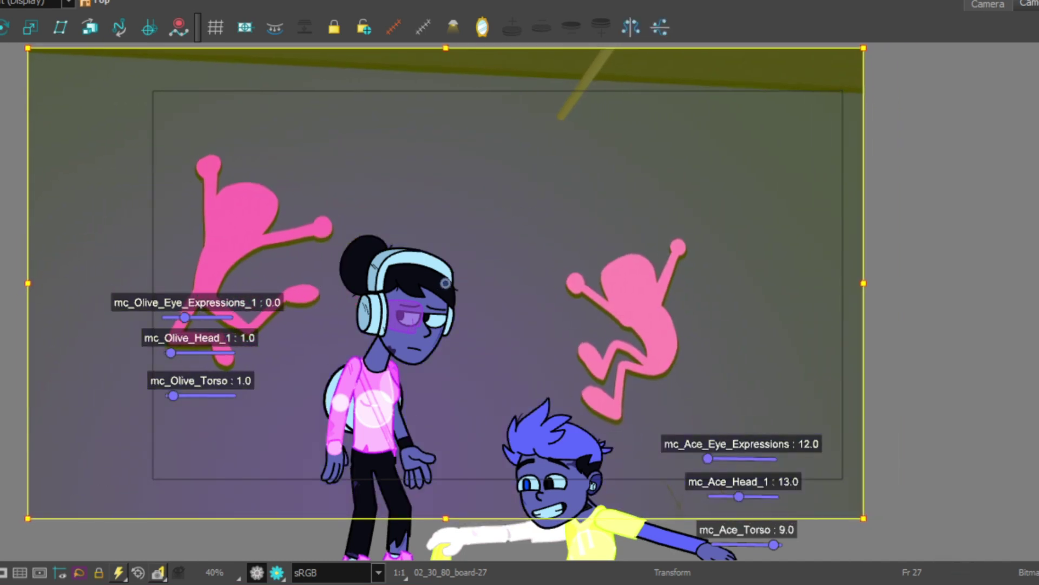
Go back and forth through the scene's frames to examine Olive's and Ace's jumps against the repositioned background
key(comma)
key(comma)
key(comma)
key(comma)
key(comma)
key(comma)
key(Escape)
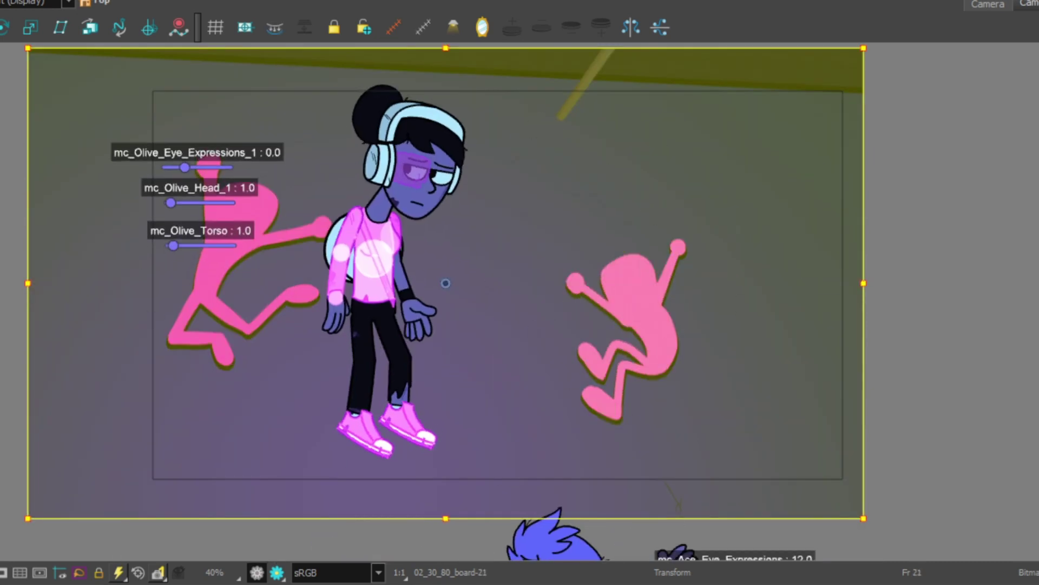
click(446, 283)
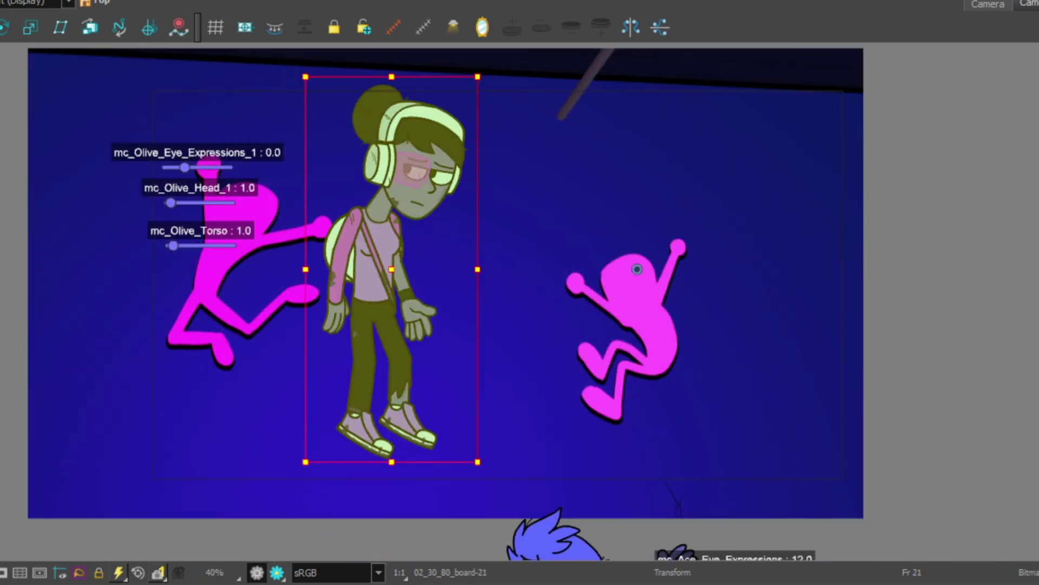
key(comma)
key(comma)
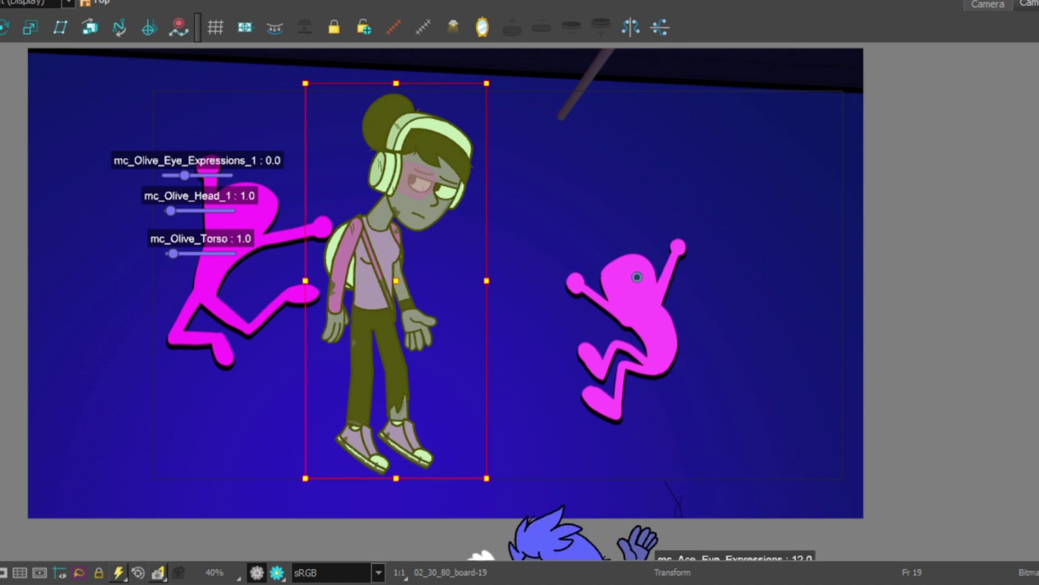
key(period)
key(period)
key(period)
key(period)
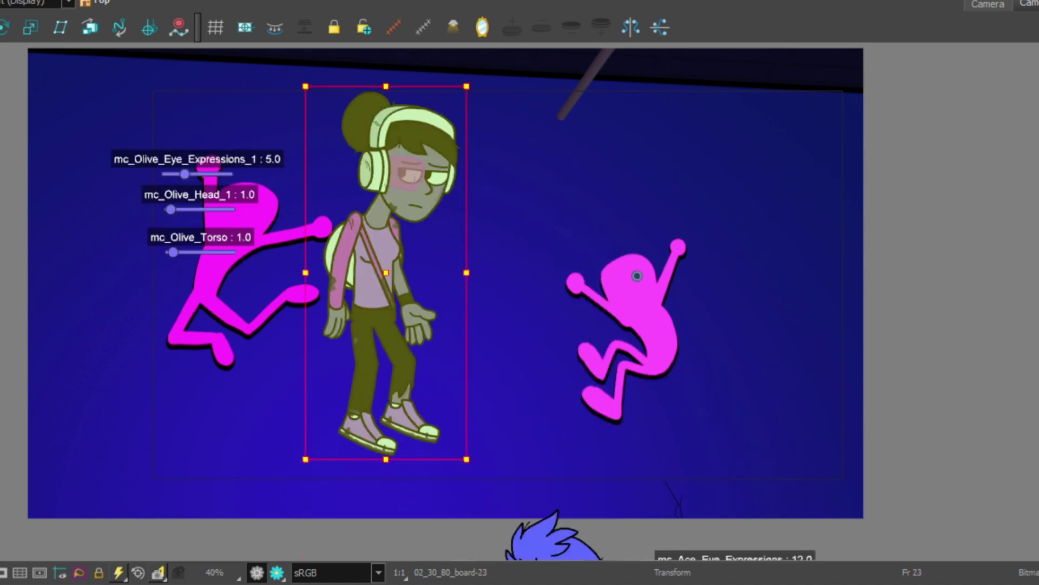
key(comma)
key(comma)
key(comma)
key(comma)
key(comma)
key(comma)
key(comma)
key(comma)
key(comma)
key(comma)
key(comma)
key(comma)
key(comma)
key(comma)
key(comma)
key(comma)
key(comma)
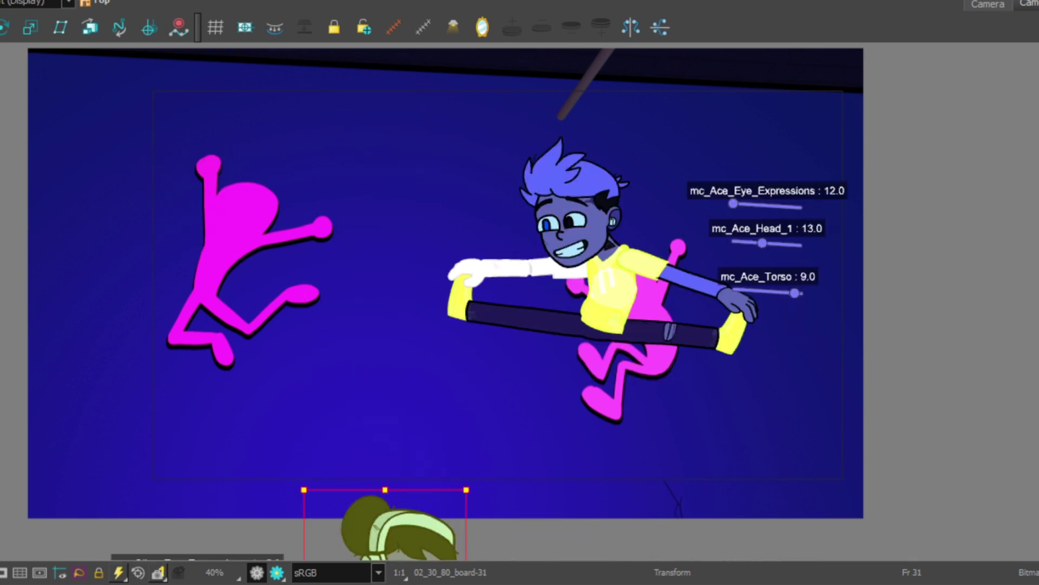
key(period)
key(period)
key(period)
key(period)
key(period)
key(period)
key(period)
key(period)
key(period)
key(period)
key(period)
key(period)
key(period)
key(period)
key(period)
key(period)
key(period)
key(period)
key(period)
key(period)
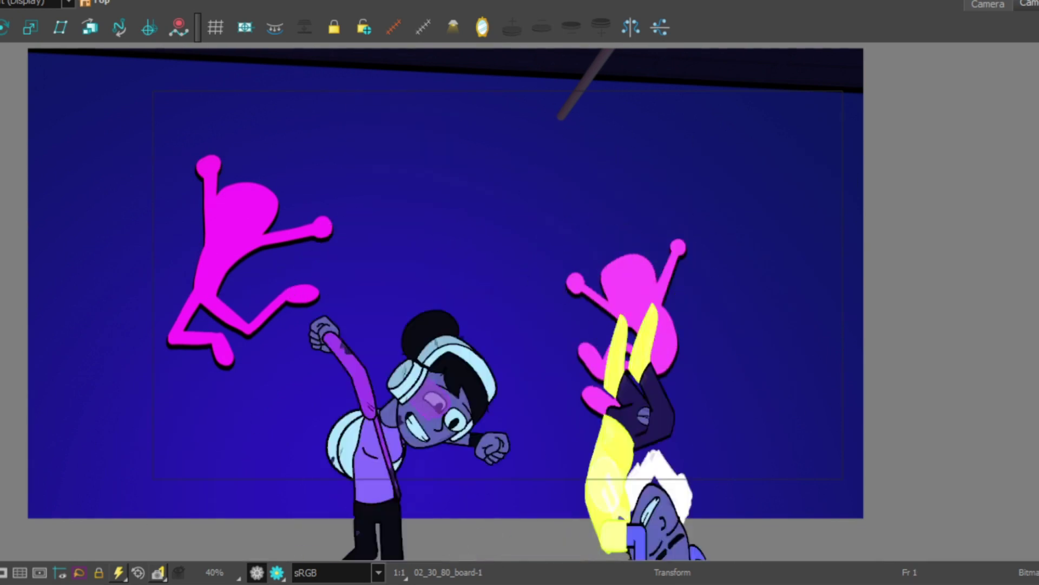